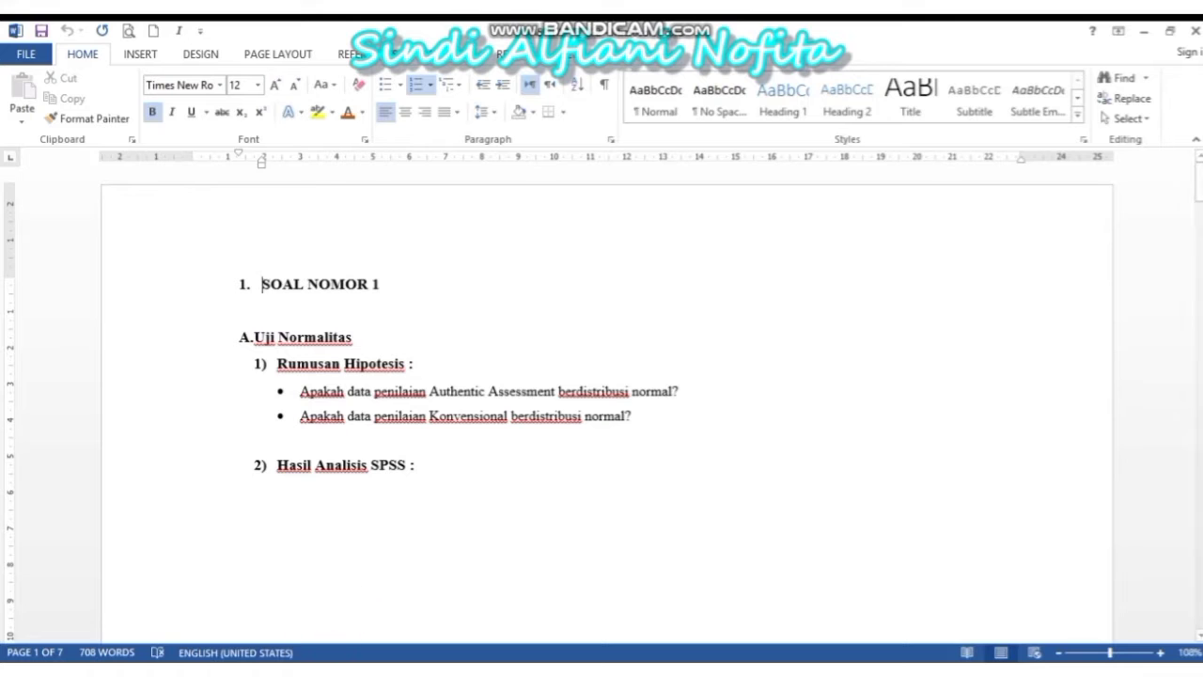
Copy the Authentic Assessment and Konvensional score cells from the UAS STATISTIK SATU document into SPSS
{"action": "mouse_move", "coordinate": [311, 663]}
{"action": "left_click", "coordinate": [342, 626]}
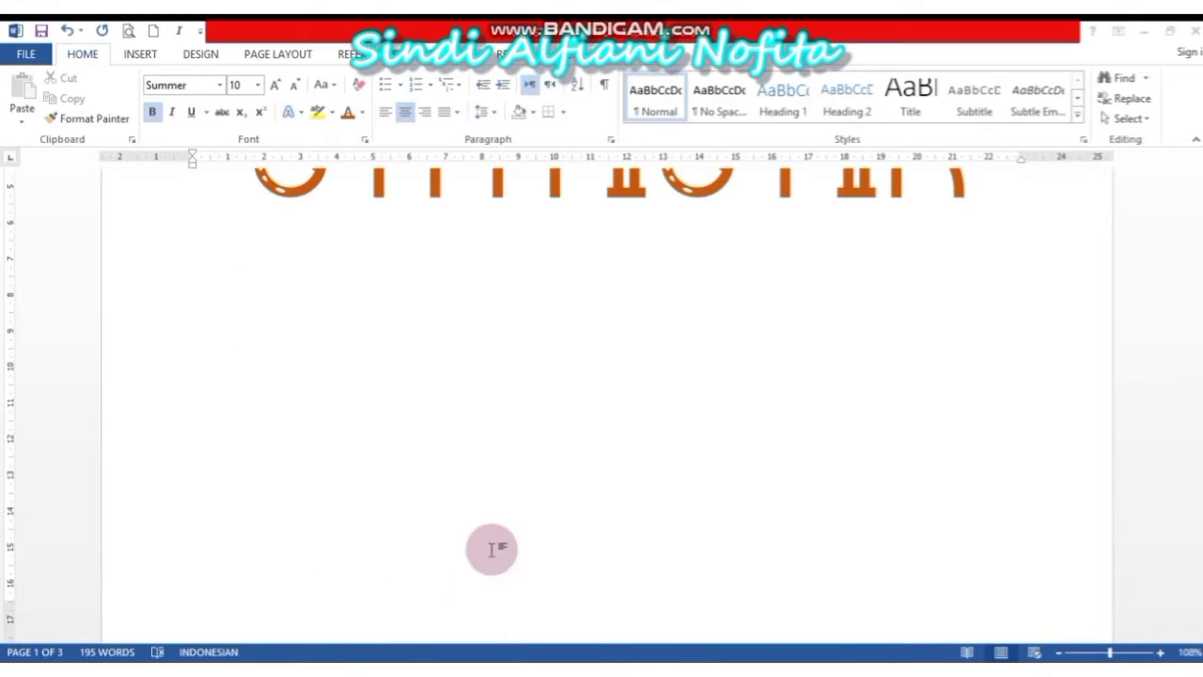
{"action": "left_click_drag", "start_coordinate": [1195, 305], "coordinate": [1200, 350]}
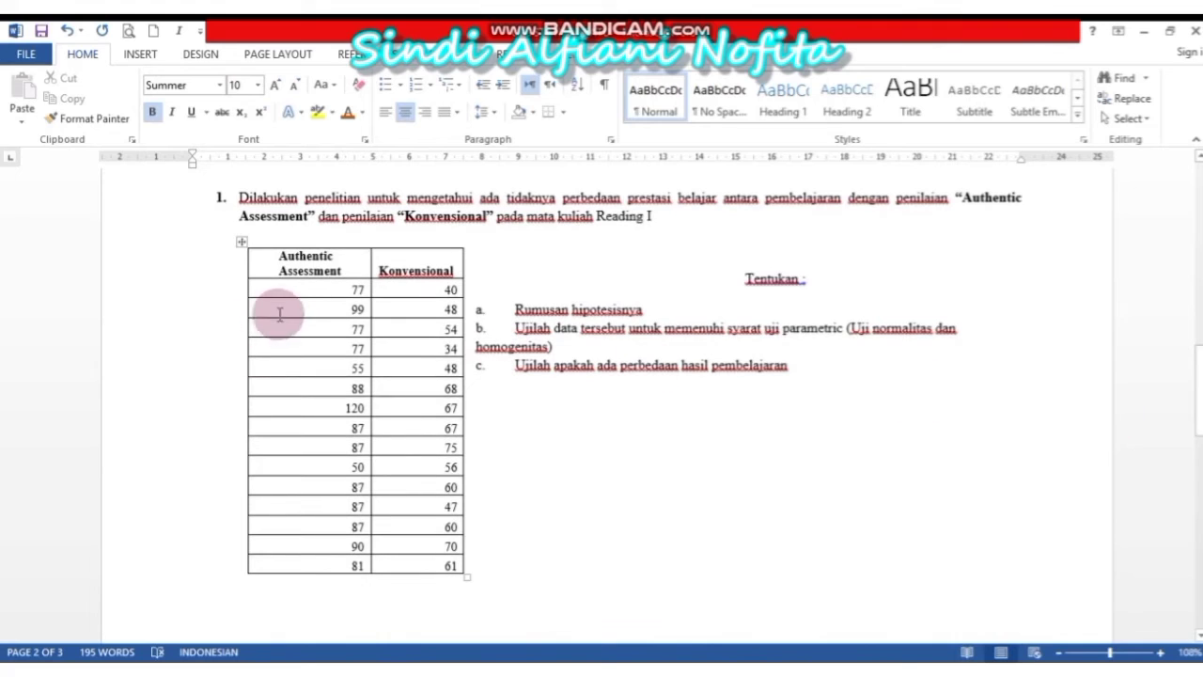
{"action": "left_click_drag", "start_coordinate": [294, 288], "coordinate": [431, 569]}
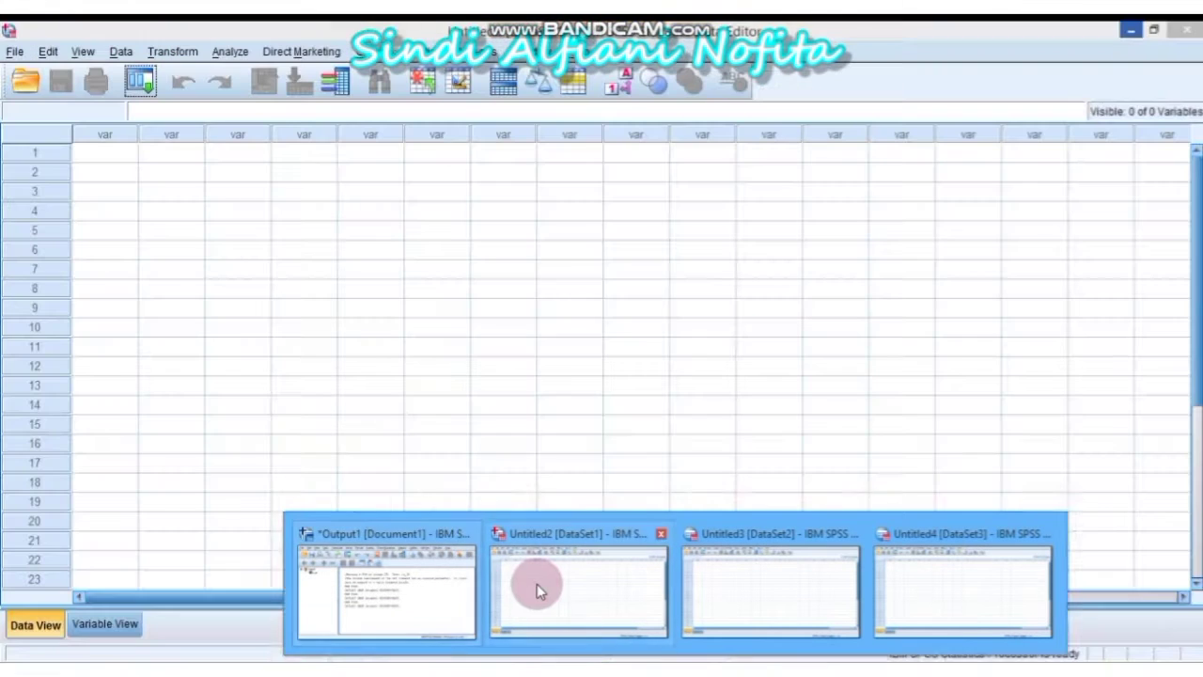
{"action": "left_click", "coordinate": [537, 584]}
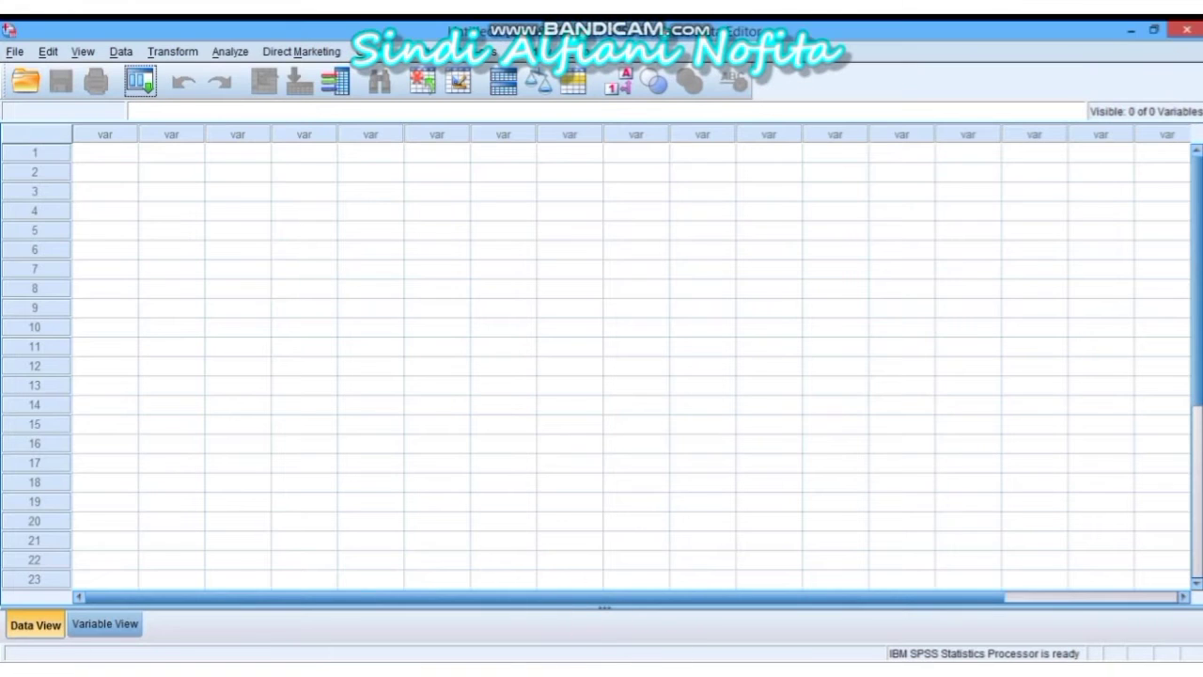
Paste the copied score pairs into the first cell of the Untitled2 data sheet
{"action": "mouse_move", "coordinate": [649, 663]}
{"action": "left_click", "coordinate": [635, 623]}
{"action": "left_click", "coordinate": [120, 152]}
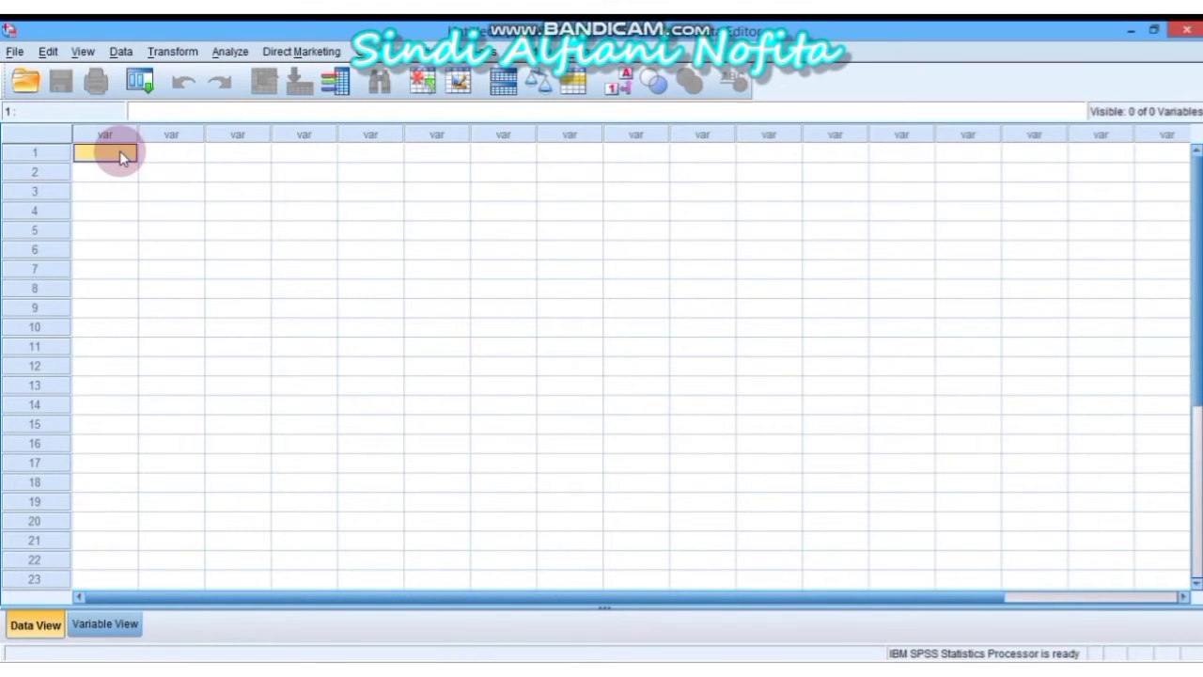
{"action": "key", "text": "ctrl+v"}
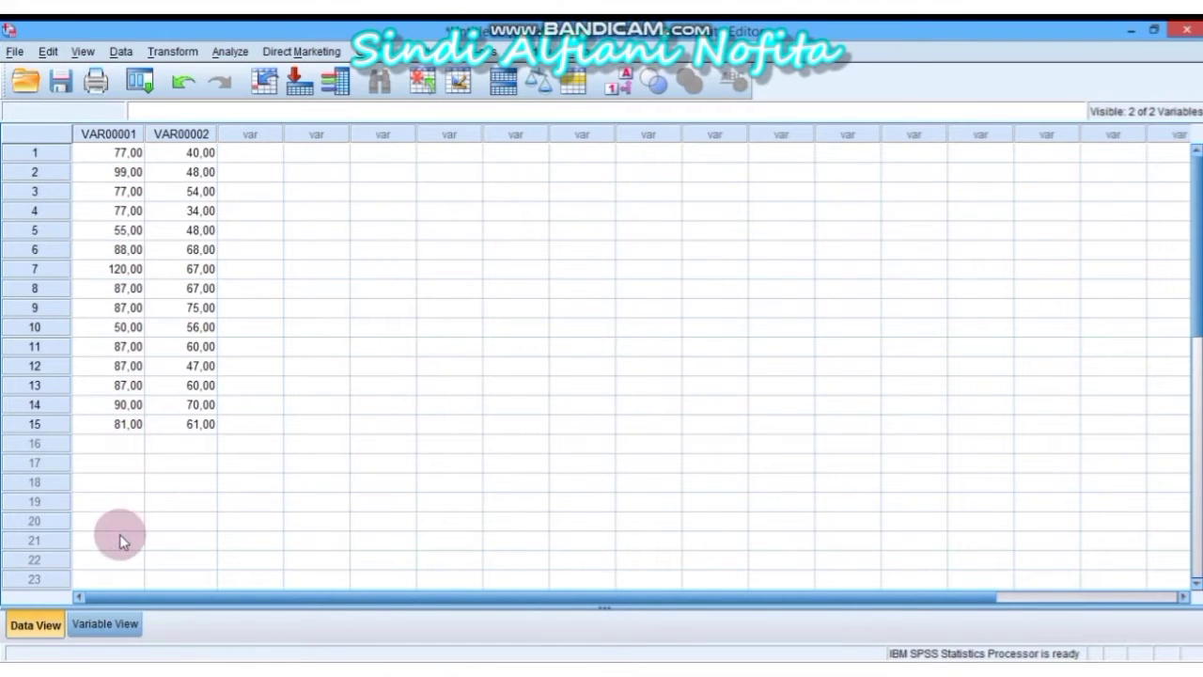
Rename VAR00001 to Assessment and VAR00002 to Konvensional in Variable View
{"action": "left_click", "coordinate": [105, 622]}
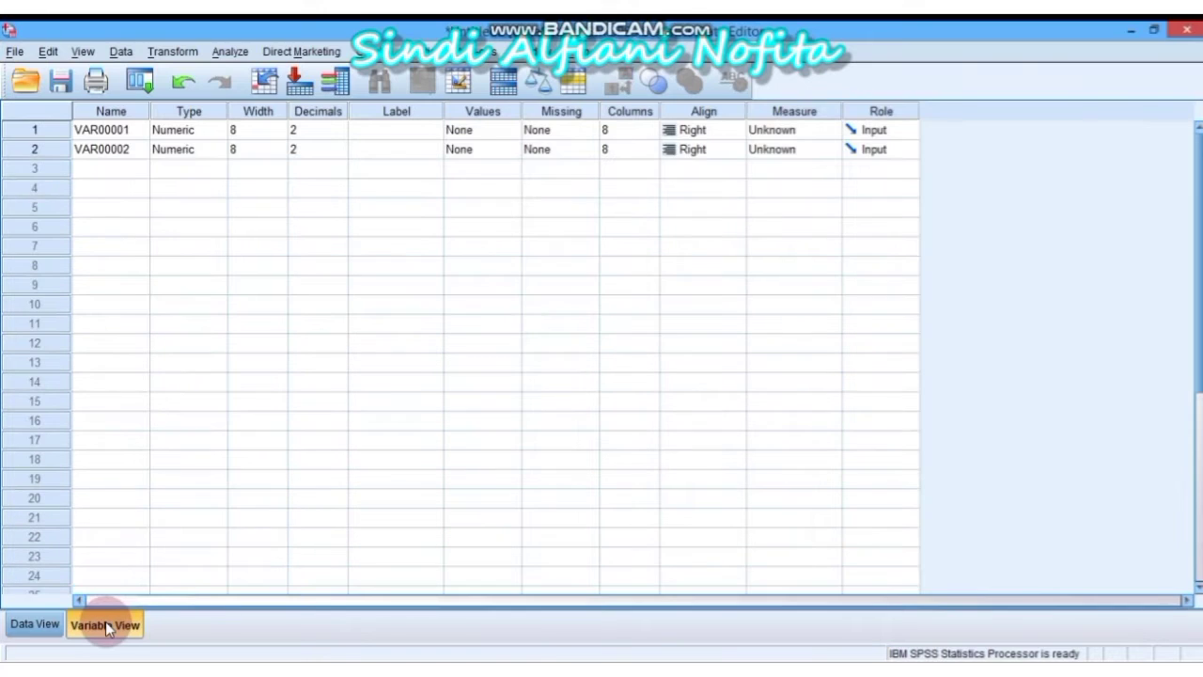
{"action": "left_click", "coordinate": [126, 129]}
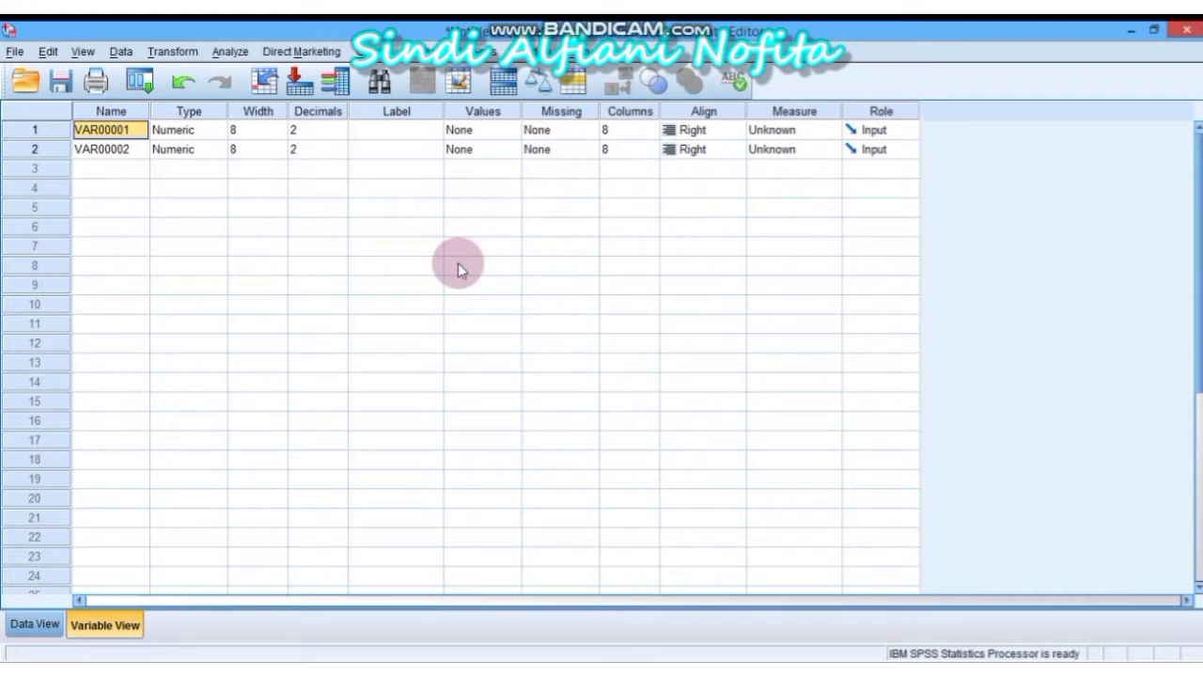
{"action": "type", "text": "As"}
{"action": "type", "text": "se"}
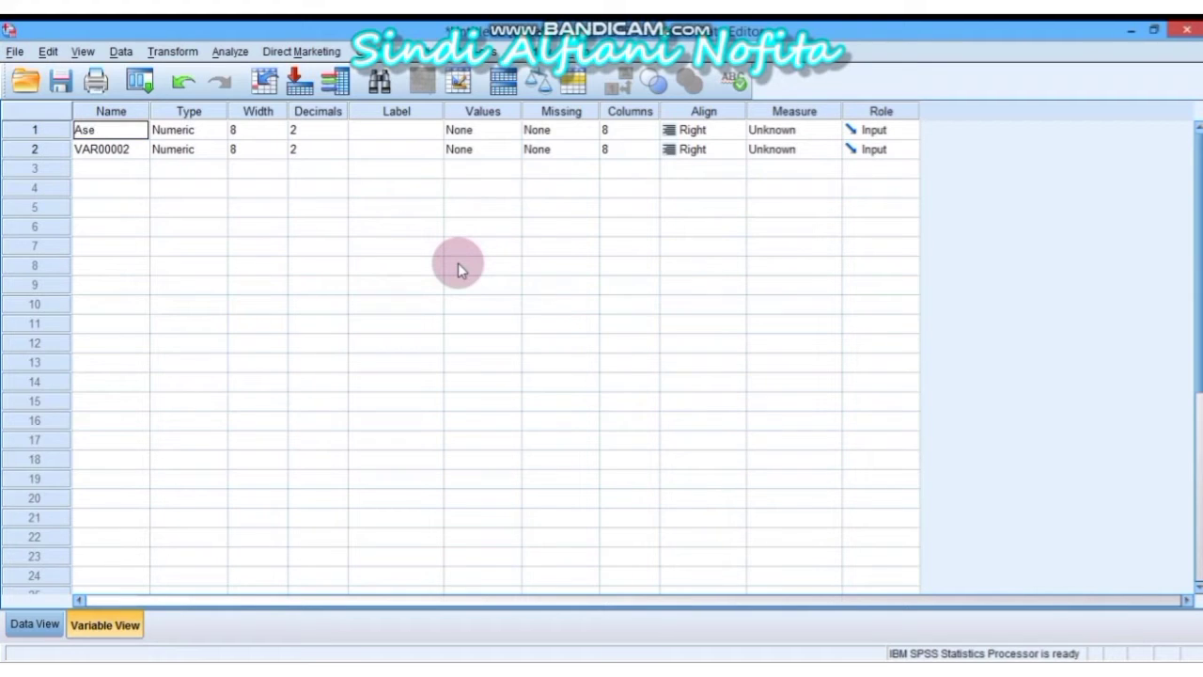
{"action": "type", "text": "ssment"}
{"action": "left_click", "coordinate": [141, 149]}
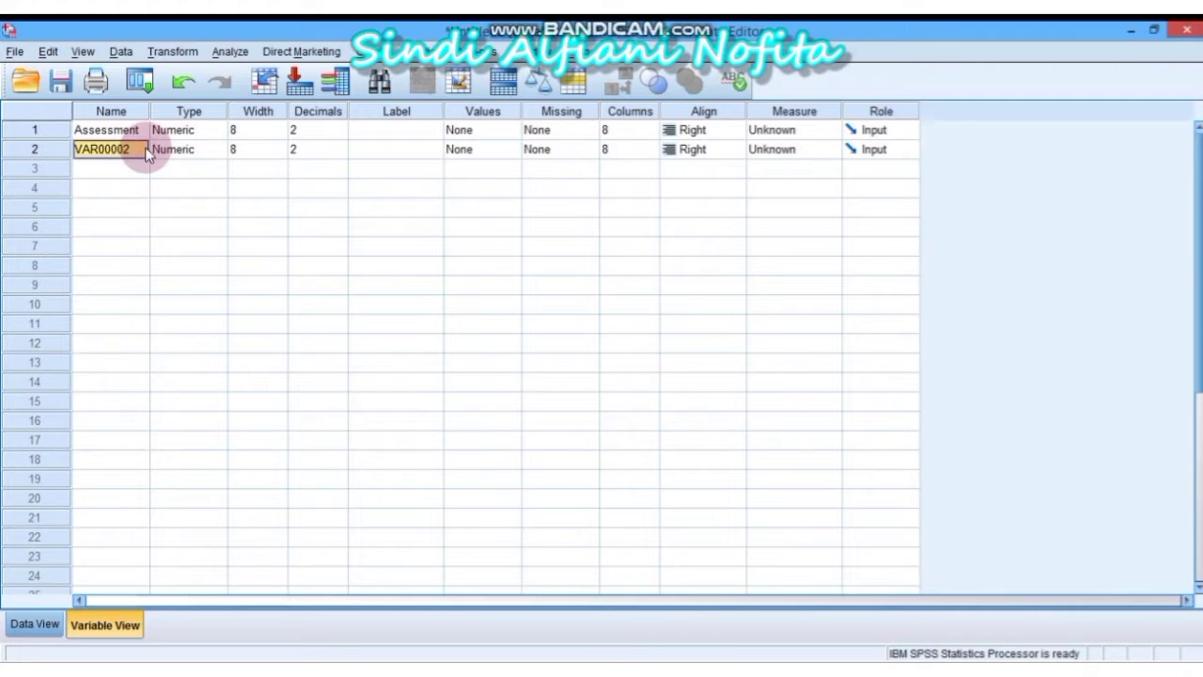
{"action": "type", "text": "Konvens"}
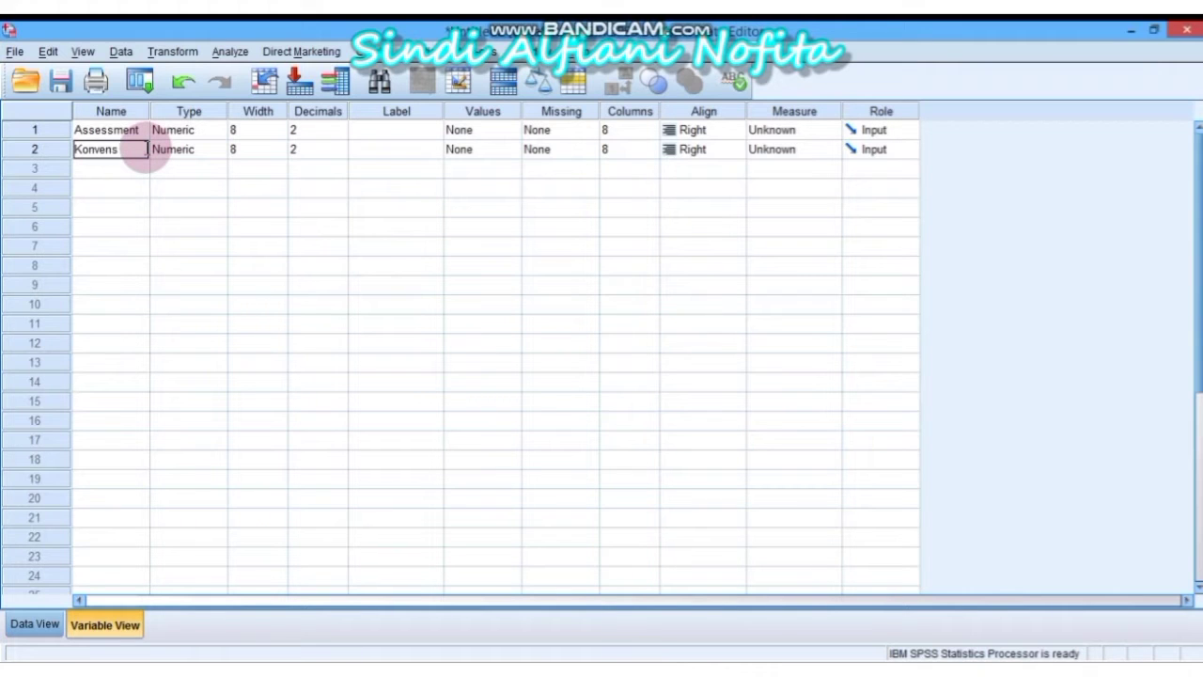
{"action": "type", "text": "ional"}
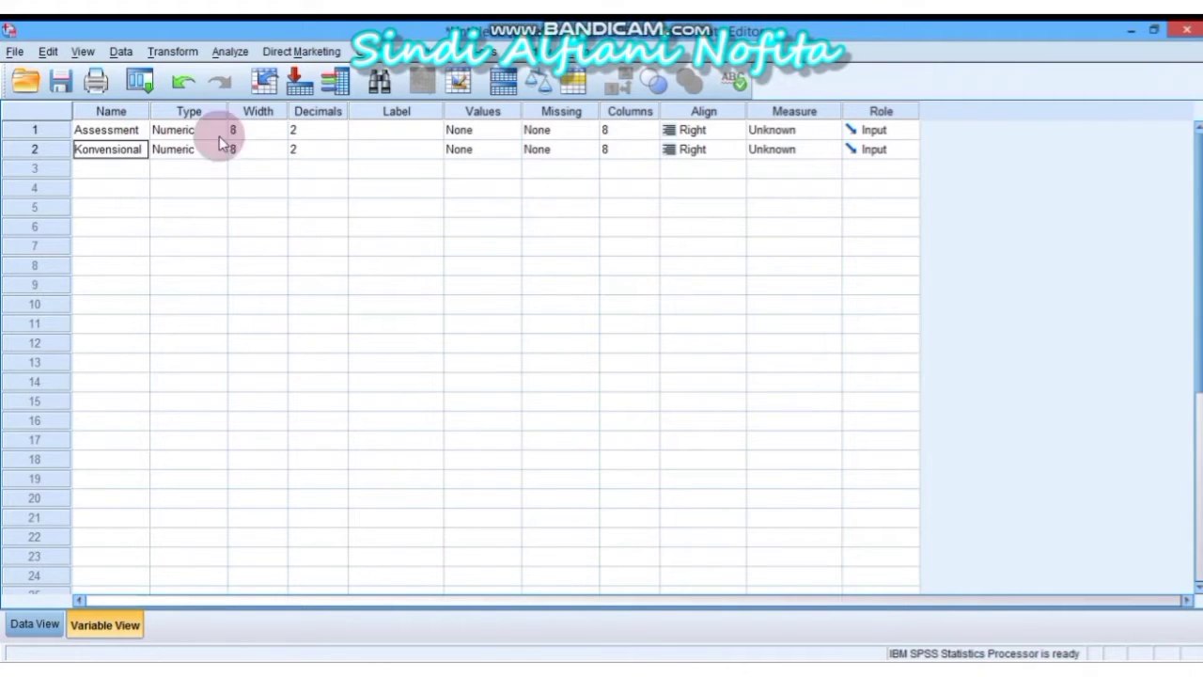
Set both variables' decimals to 0 and return to Data View
{"action": "left_click", "coordinate": [337, 132]}
{"action": "left_click", "coordinate": [340, 128]}
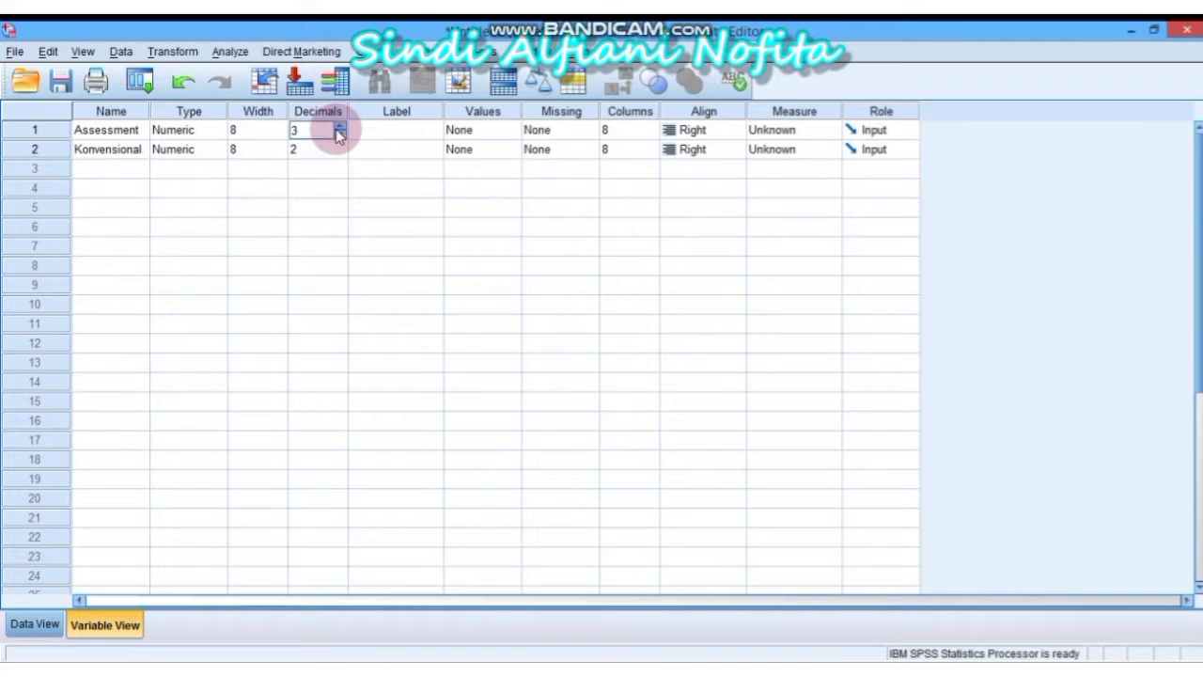
{"action": "left_click", "coordinate": [340, 135]}
{"action": "left_click", "coordinate": [341, 134]}
{"action": "left_click", "coordinate": [341, 135]}
{"action": "left_click", "coordinate": [340, 154]}
{"action": "left_click", "coordinate": [339, 154]}
{"action": "left_click", "coordinate": [340, 153]}
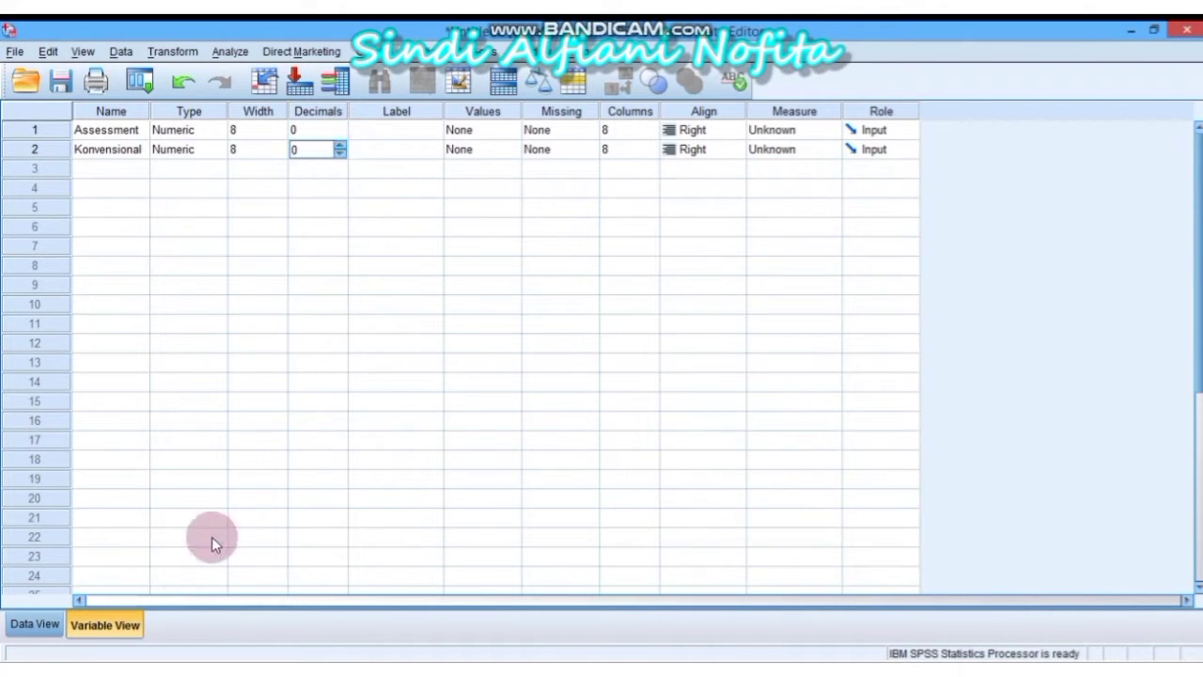
{"action": "left_click", "coordinate": [38, 625]}
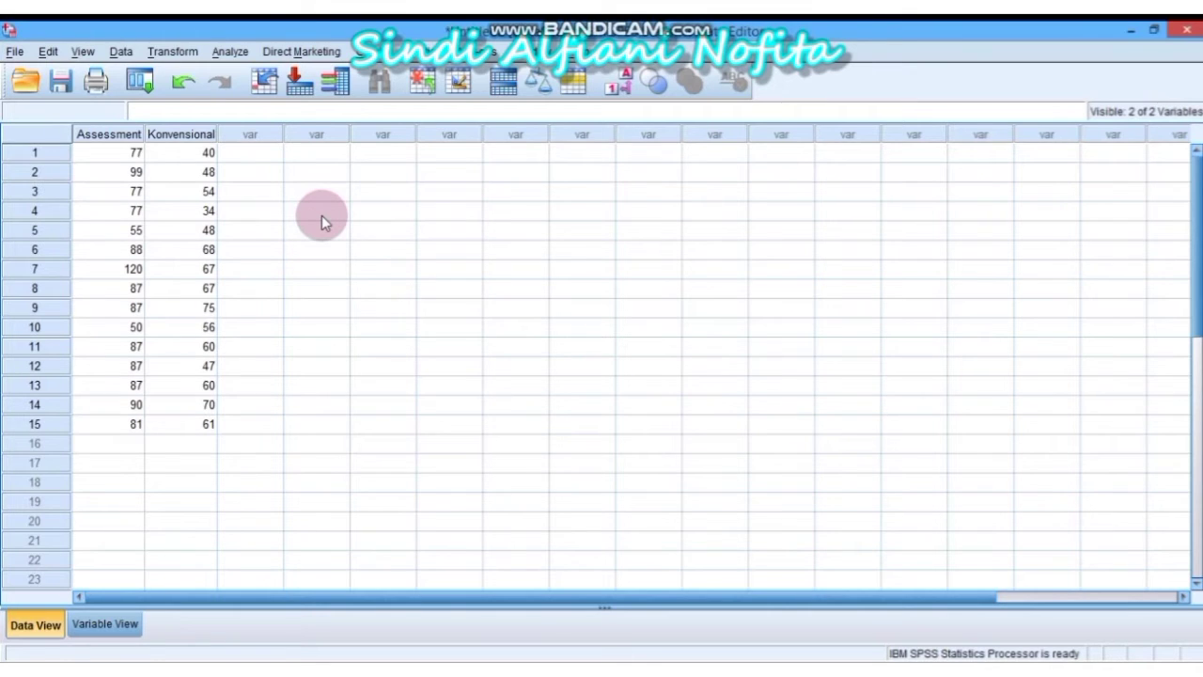
Open Analyze > Nonparametric Tests > Legacy Dialogs > 1-Sample K-S
{"action": "left_click", "coordinate": [233, 51]}
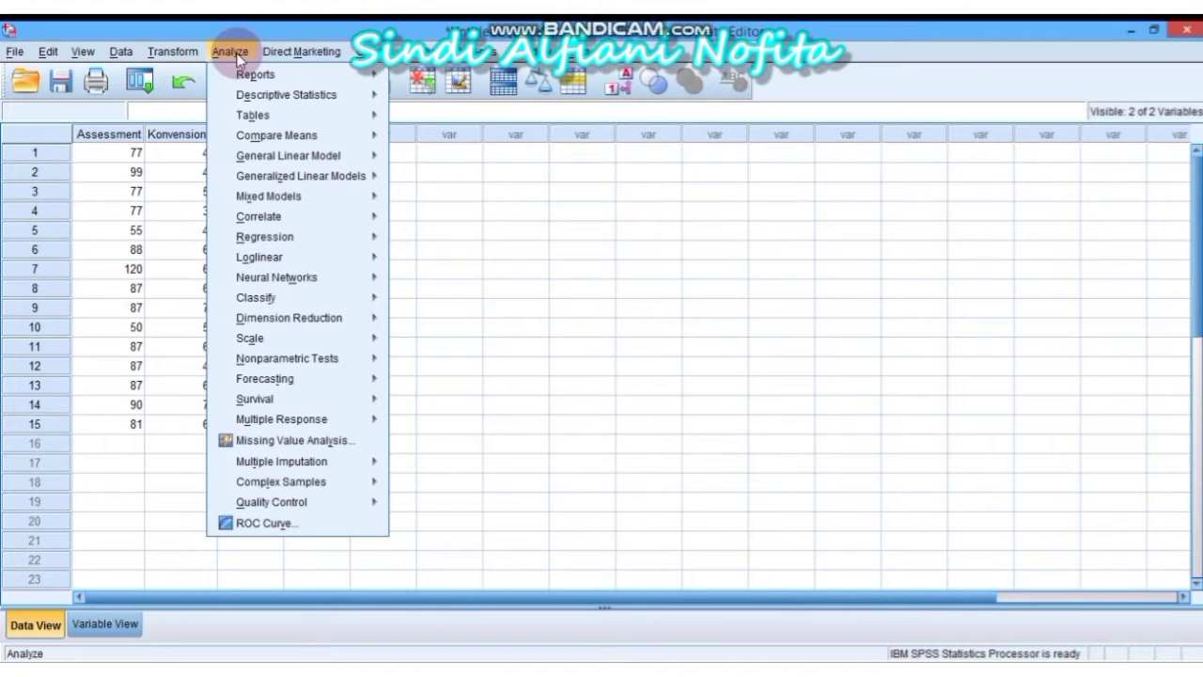
{"action": "mouse_move", "coordinate": [346, 358]}
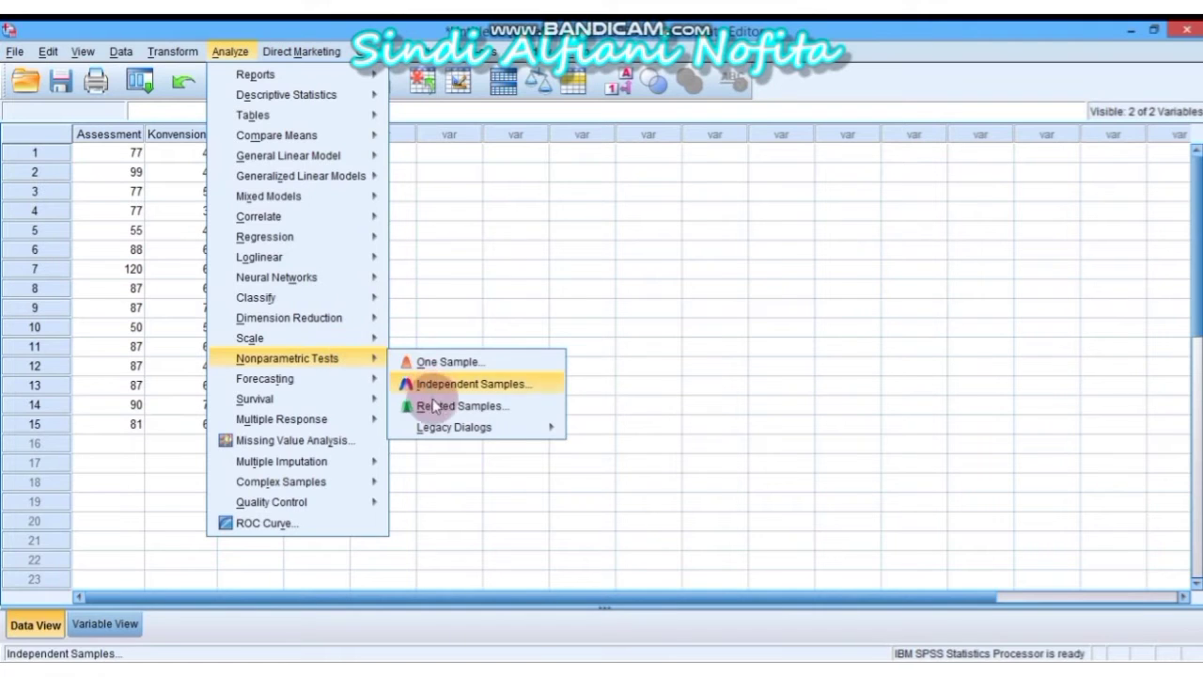
{"action": "mouse_move", "coordinate": [457, 427]}
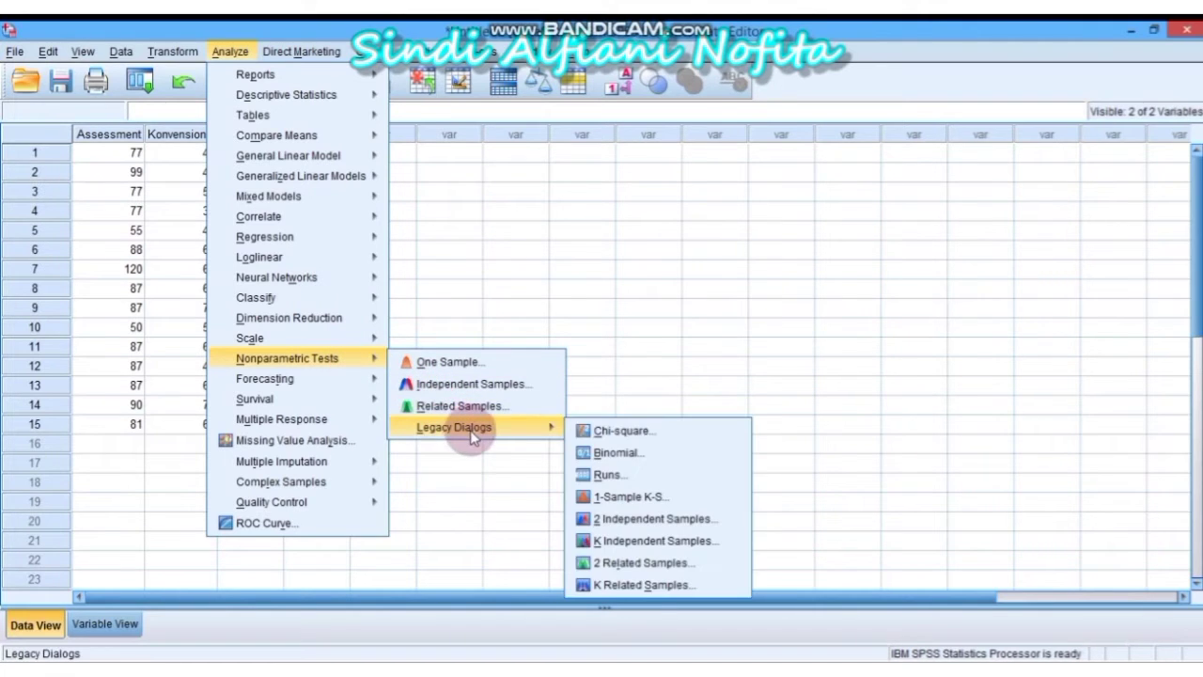
{"action": "left_click", "coordinate": [634, 500]}
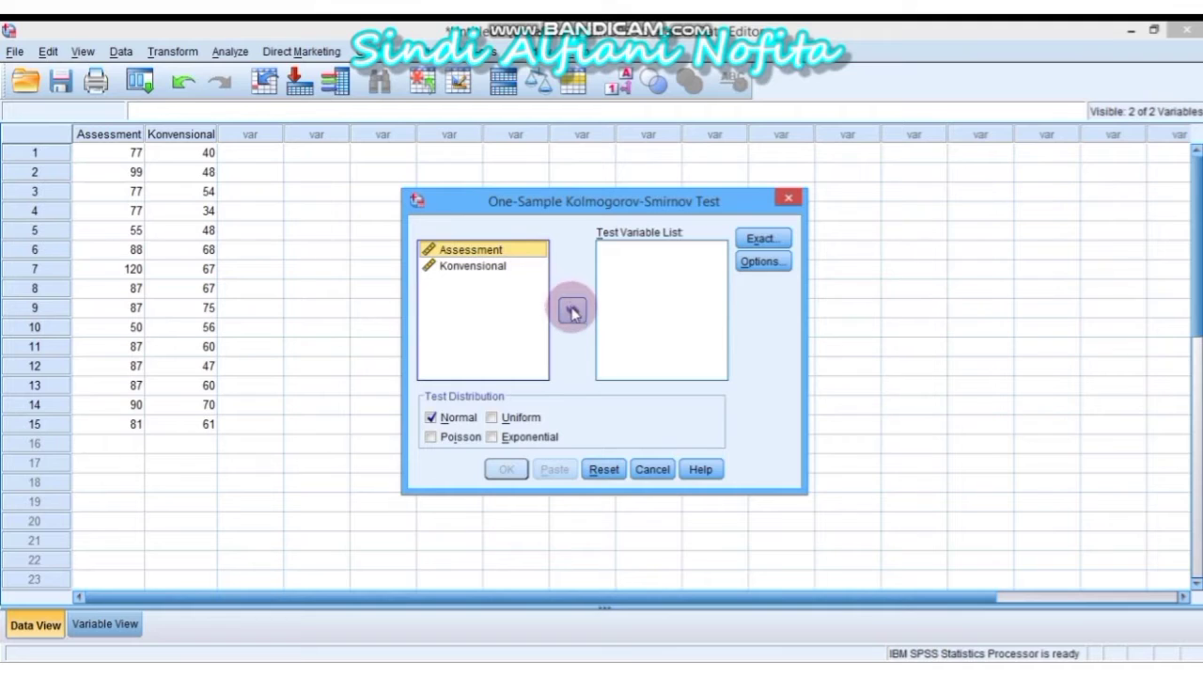
Run the 1-Sample K-S Normal test on Assessment and Konvensional
{"action": "left_click", "coordinate": [573, 312]}
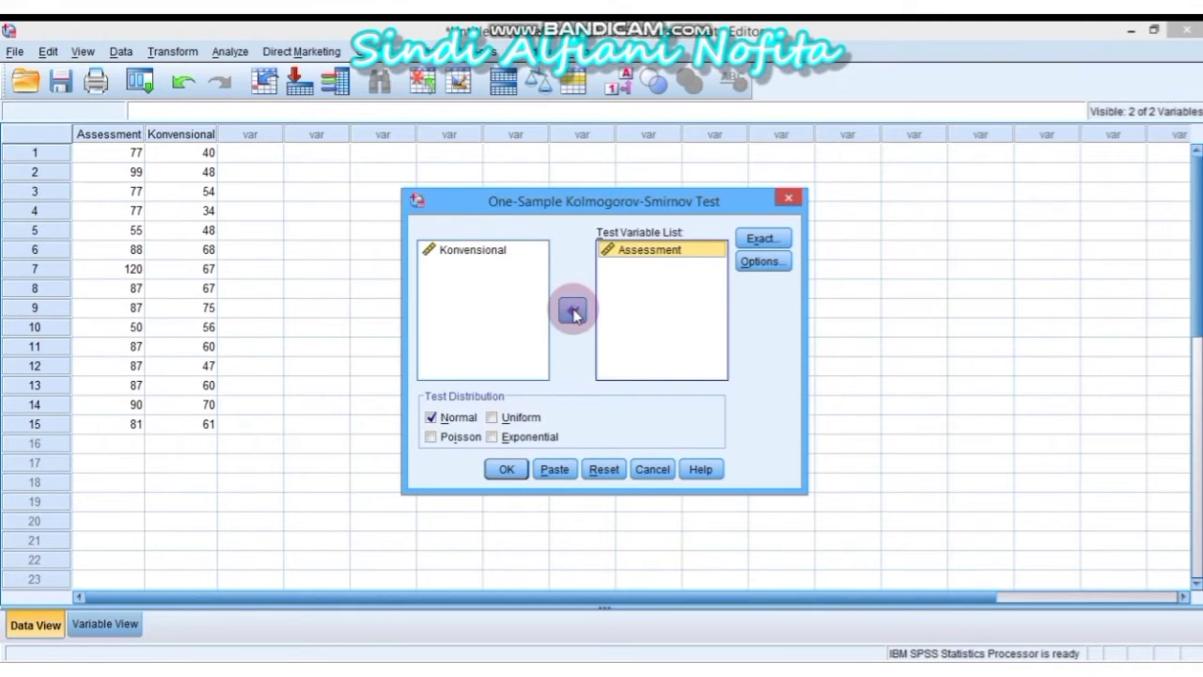
{"action": "left_click", "coordinate": [505, 256]}
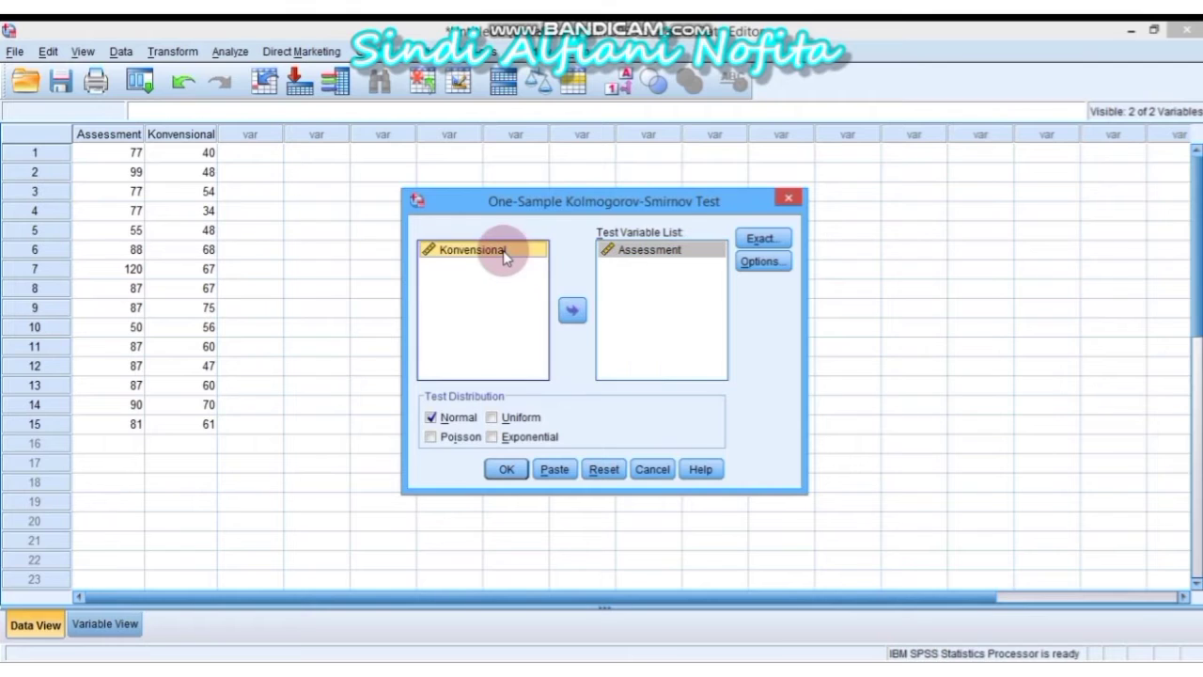
{"action": "left_click", "coordinate": [572, 310]}
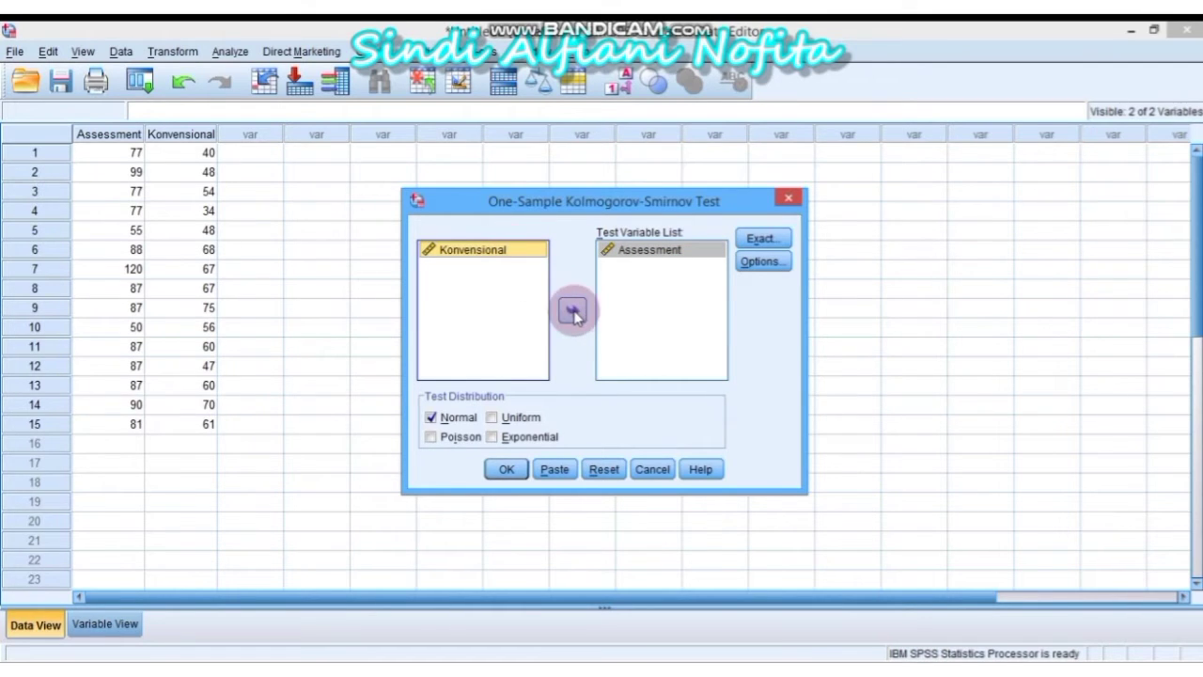
{"action": "left_click", "coordinate": [574, 312]}
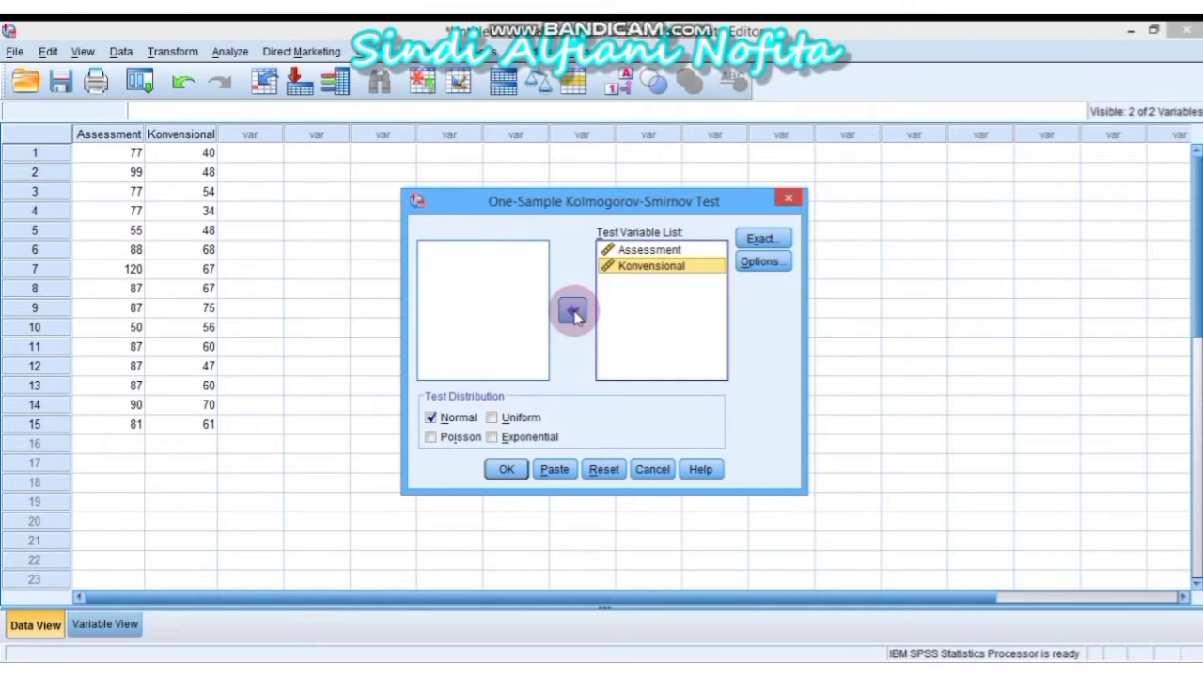
{"action": "left_click", "coordinate": [522, 470]}
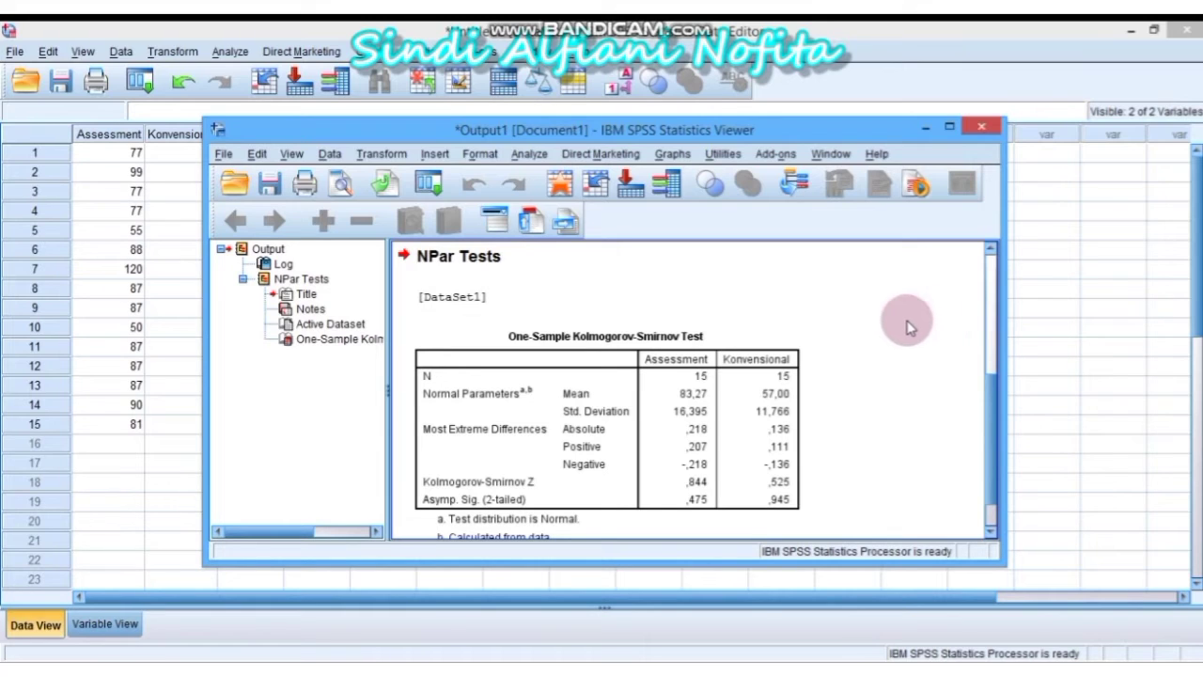
Copy the Kolmogorov-Smirnov results table and return to the UAS STATISTIK 2 answer sheet
{"action": "left_click", "coordinate": [798, 327]}
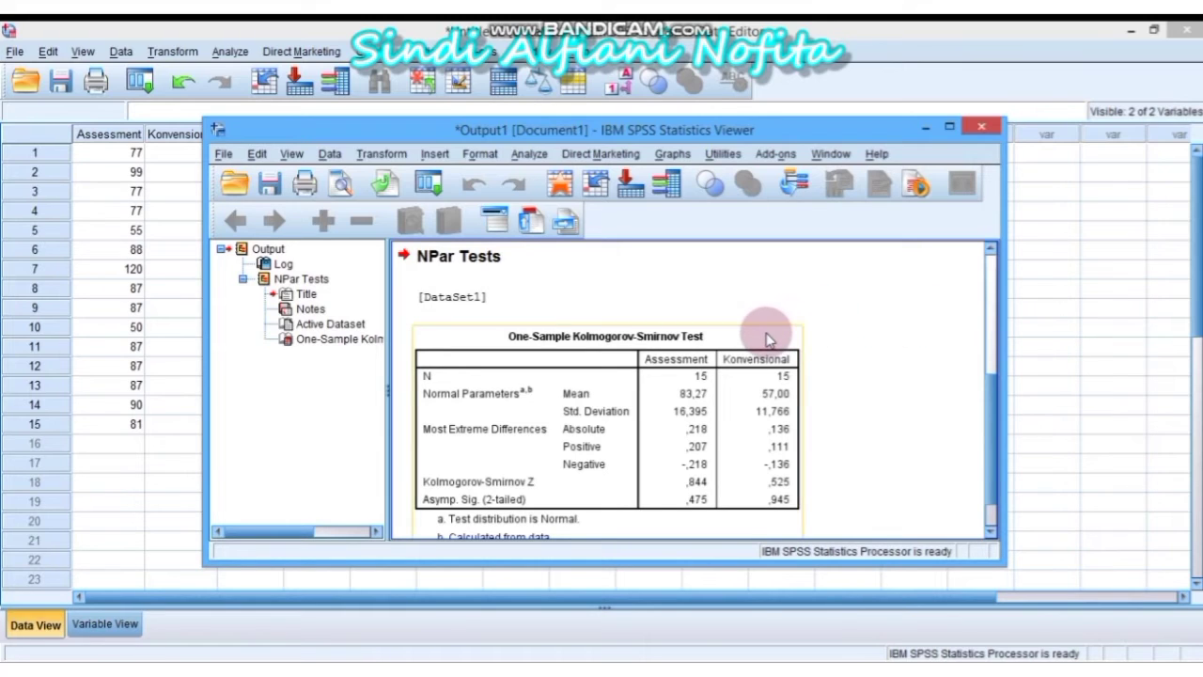
{"action": "left_click", "coordinate": [767, 339]}
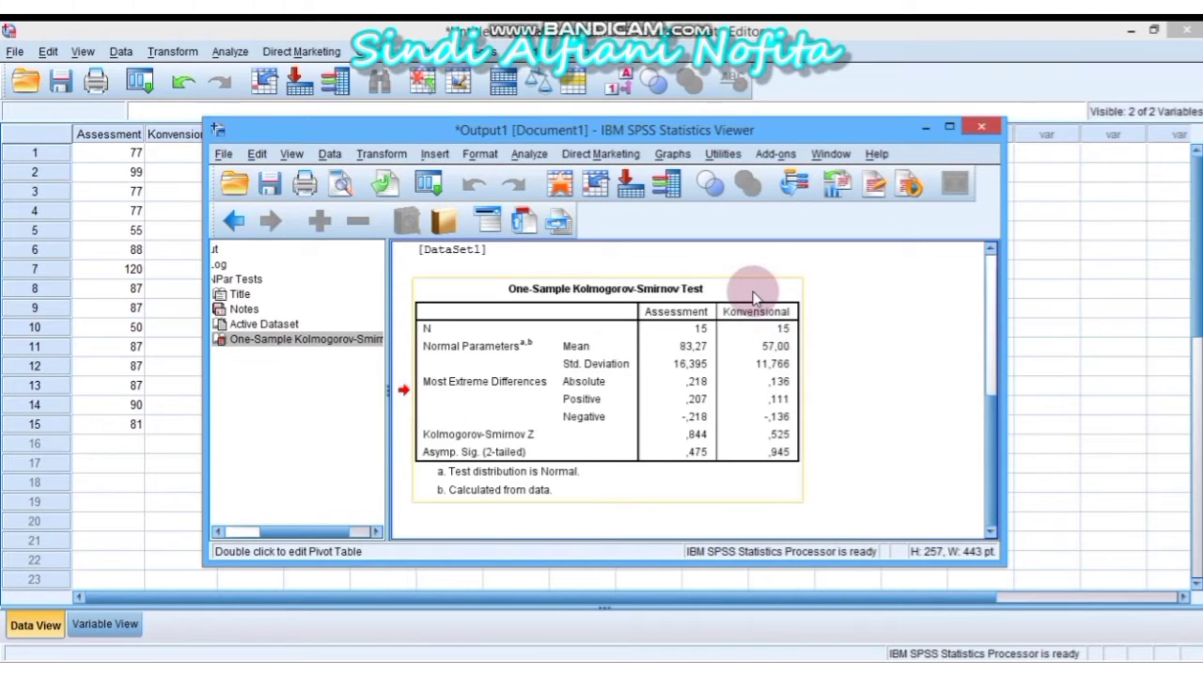
{"action": "right_click", "coordinate": [753, 298]}
{"action": "left_click", "coordinate": [780, 329]}
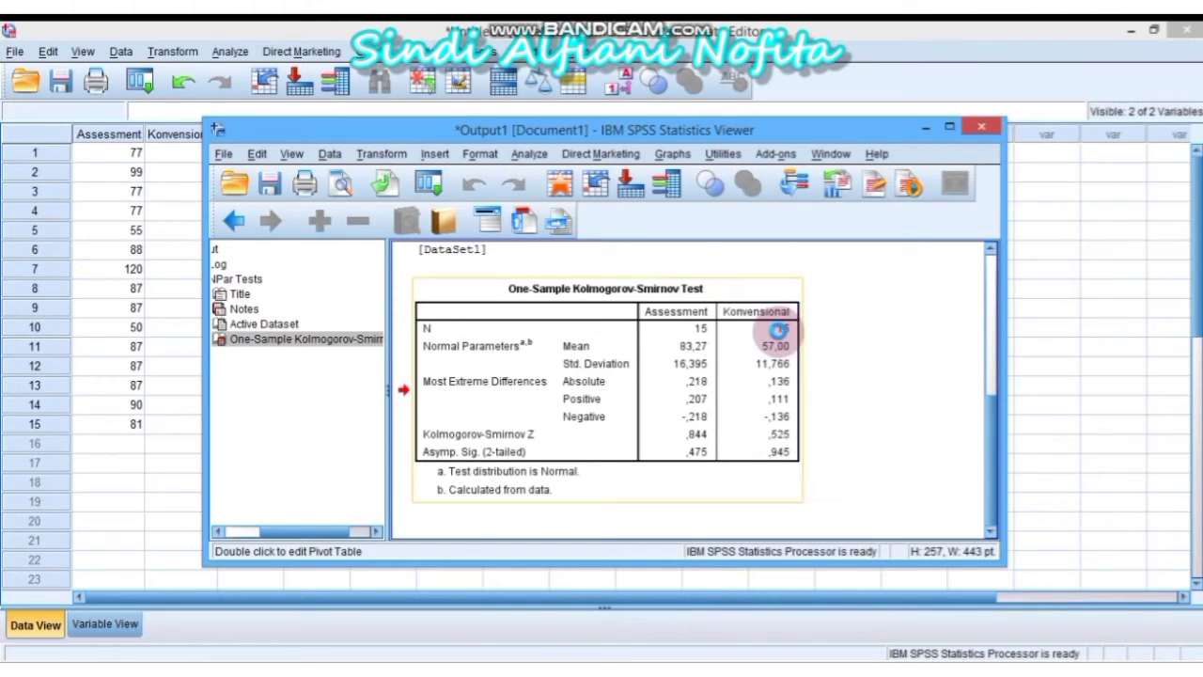
{"action": "mouse_move", "coordinate": [291, 673]}
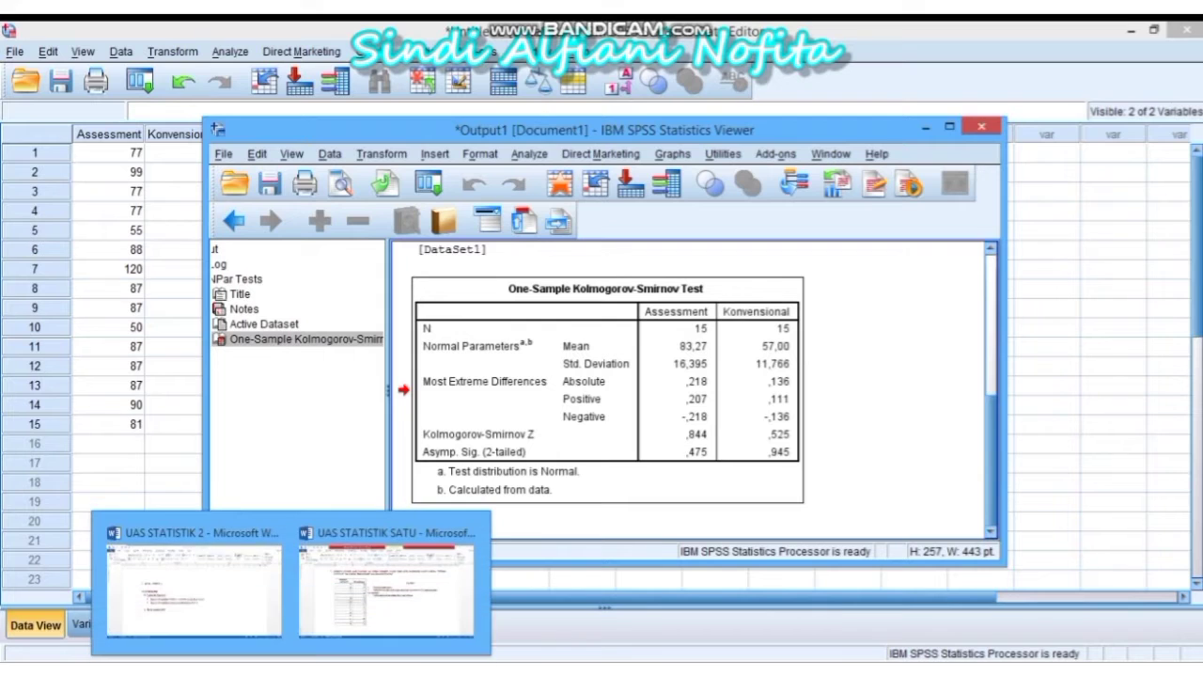
{"action": "left_click", "coordinate": [260, 624]}
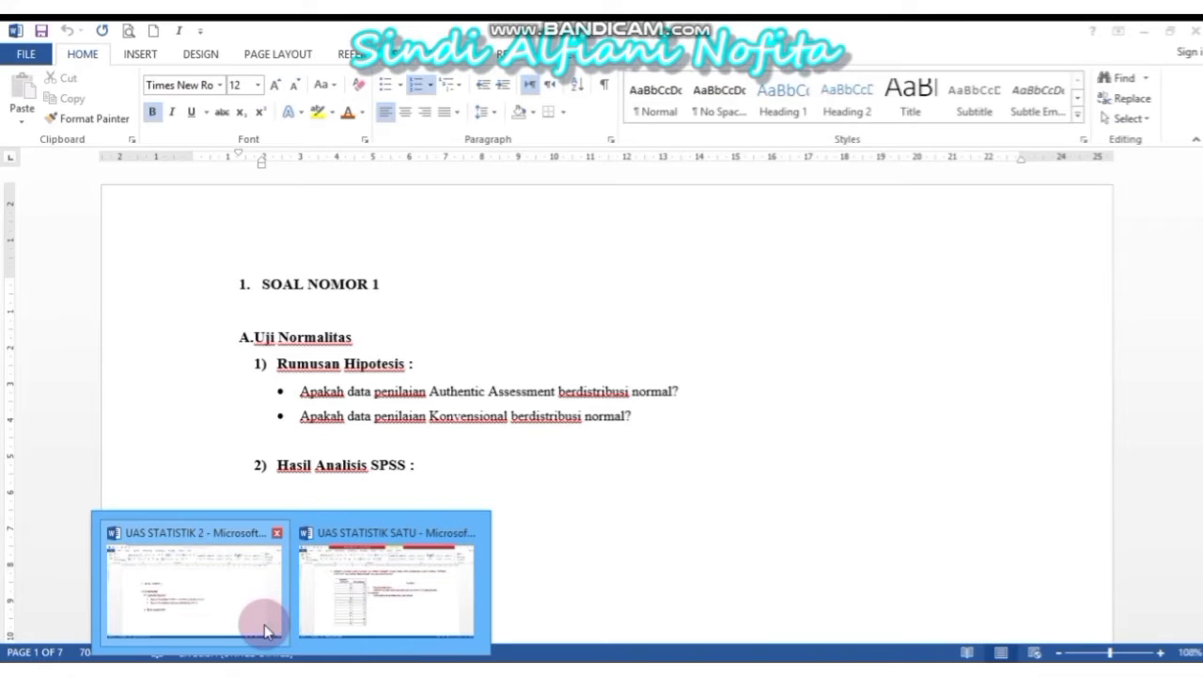
Paste the Kolmogorov-Smirnov table under 'Hasil Analisis SPSS' and select its Z and Asymp. Sig. rows
{"action": "left_click", "coordinate": [324, 501]}
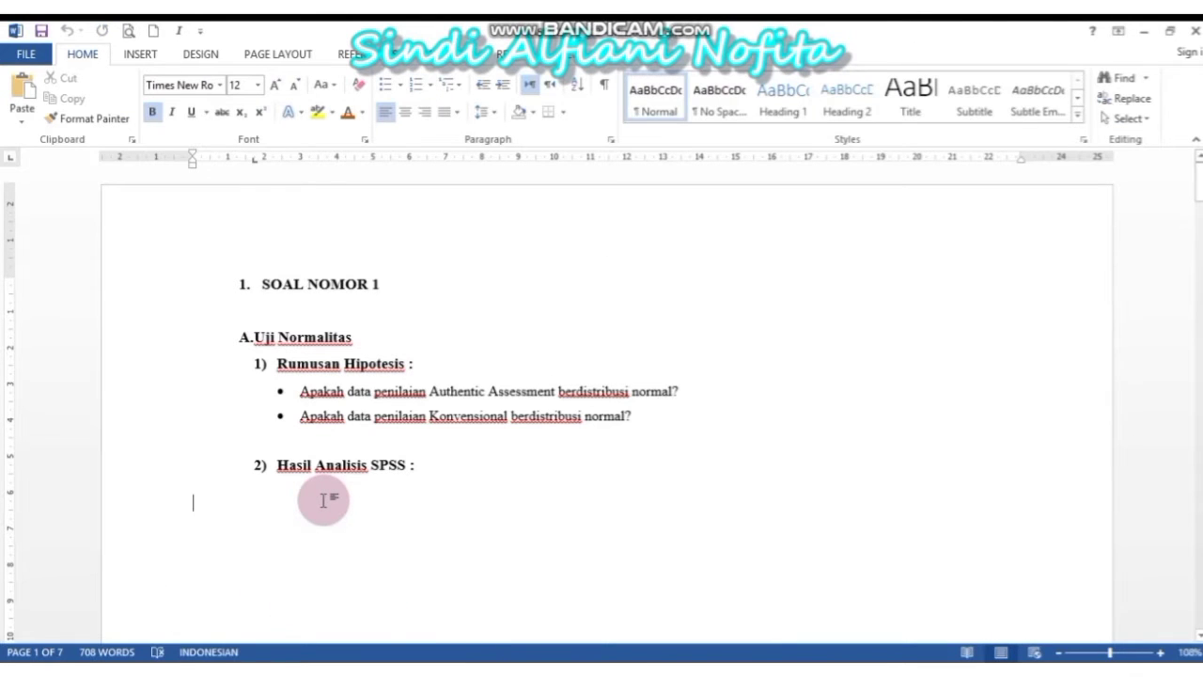
{"action": "key", "text": "ctrl+v"}
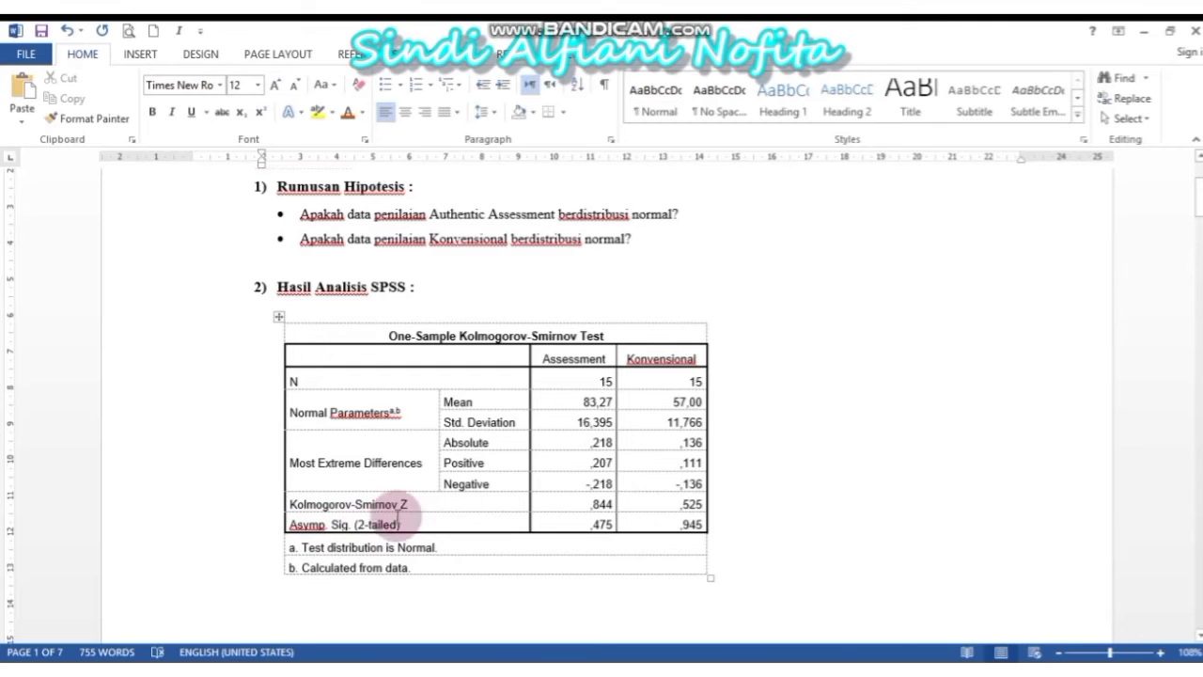
{"action": "left_click_drag", "start_coordinate": [288, 500], "coordinate": [586, 517]}
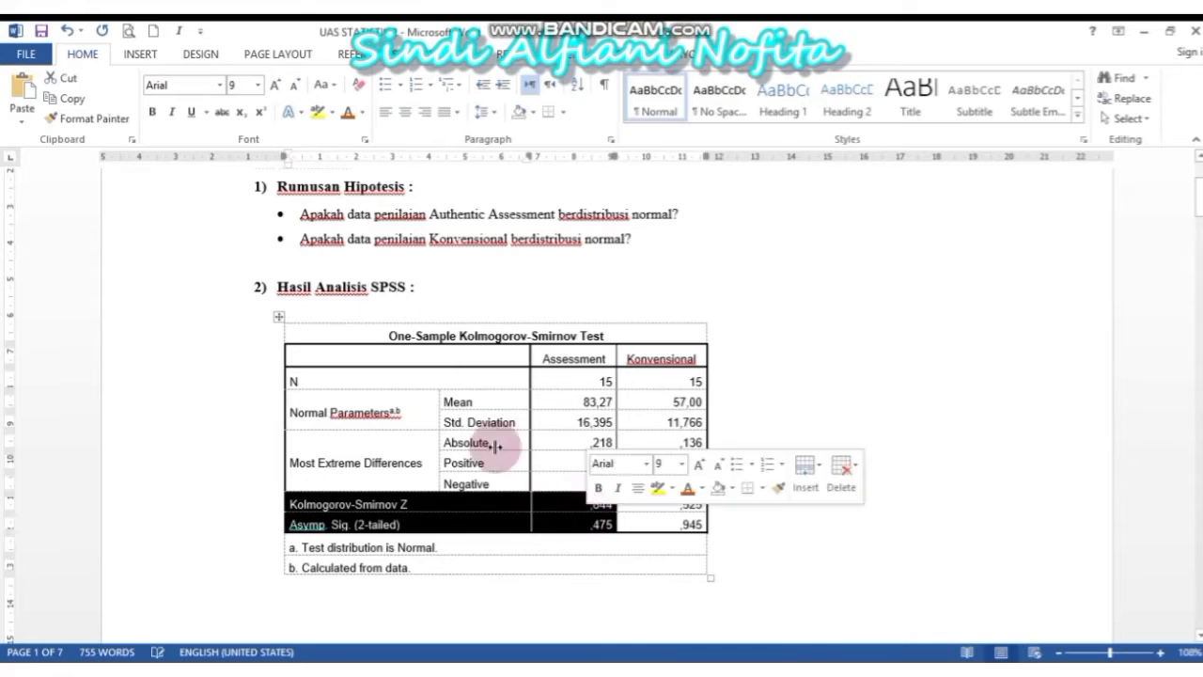
Make the Kolmogorov-Smirnov Z and Asymp. Sig. (2-tailed) rows red, then deselect
{"action": "left_click", "coordinate": [349, 112]}
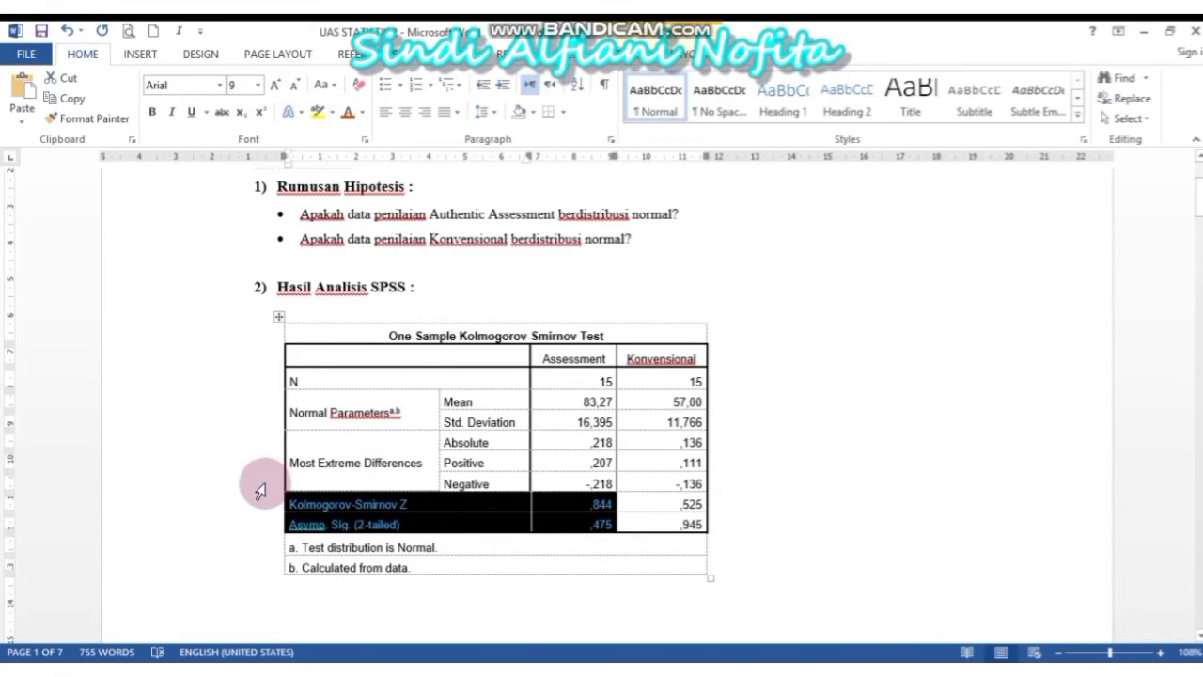
{"action": "left_click", "coordinate": [714, 533]}
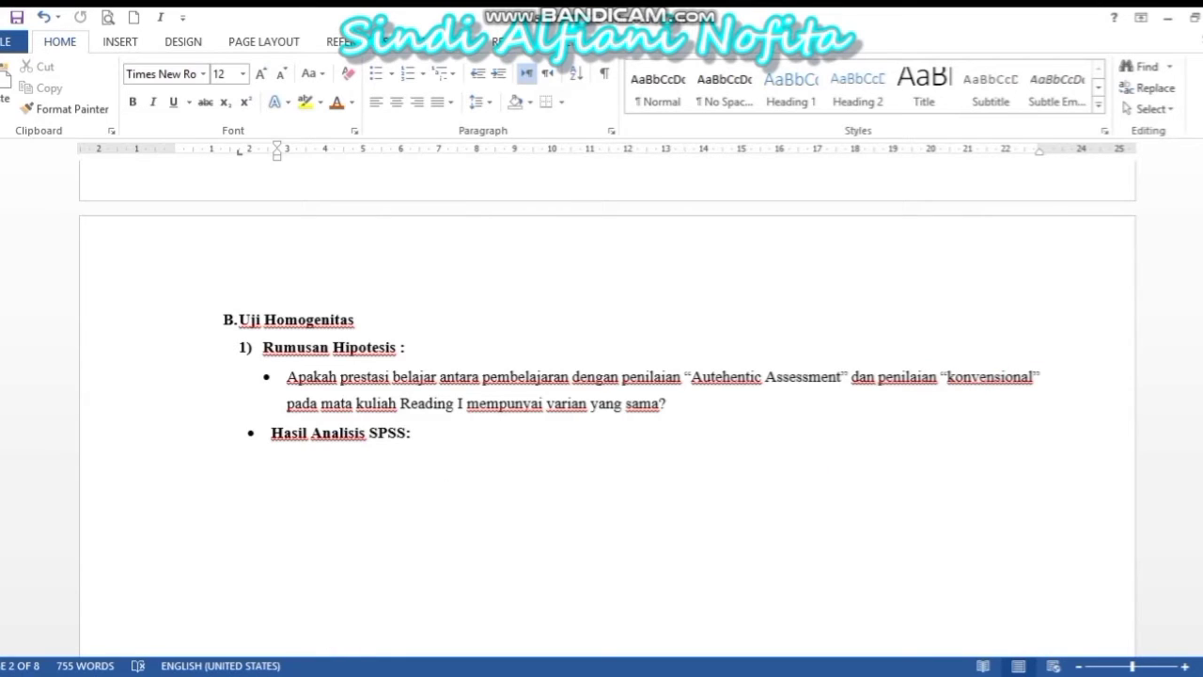
Copy the fifteen Authentic Assessment scores from UAS STATISTIK SATU and switch to the Untitled3 SPSS sheet
{"action": "mouse_move", "coordinate": [282, 673]}
{"action": "left_click", "coordinate": [332, 631]}
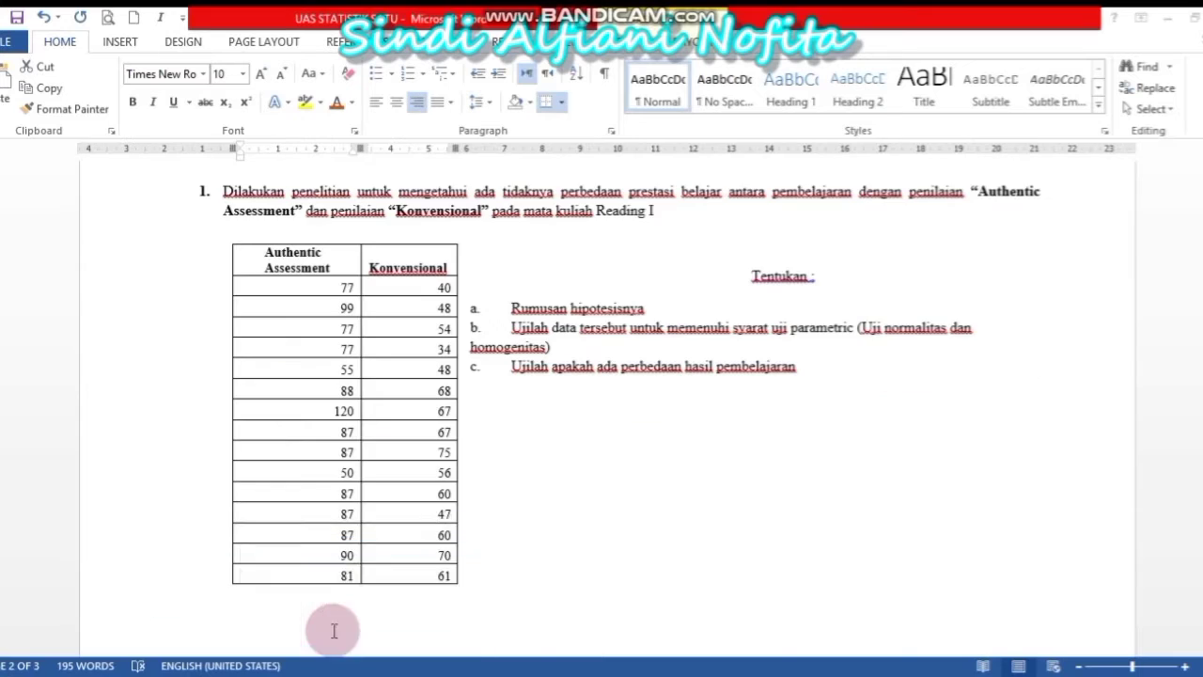
{"action": "left_click", "coordinate": [324, 285]}
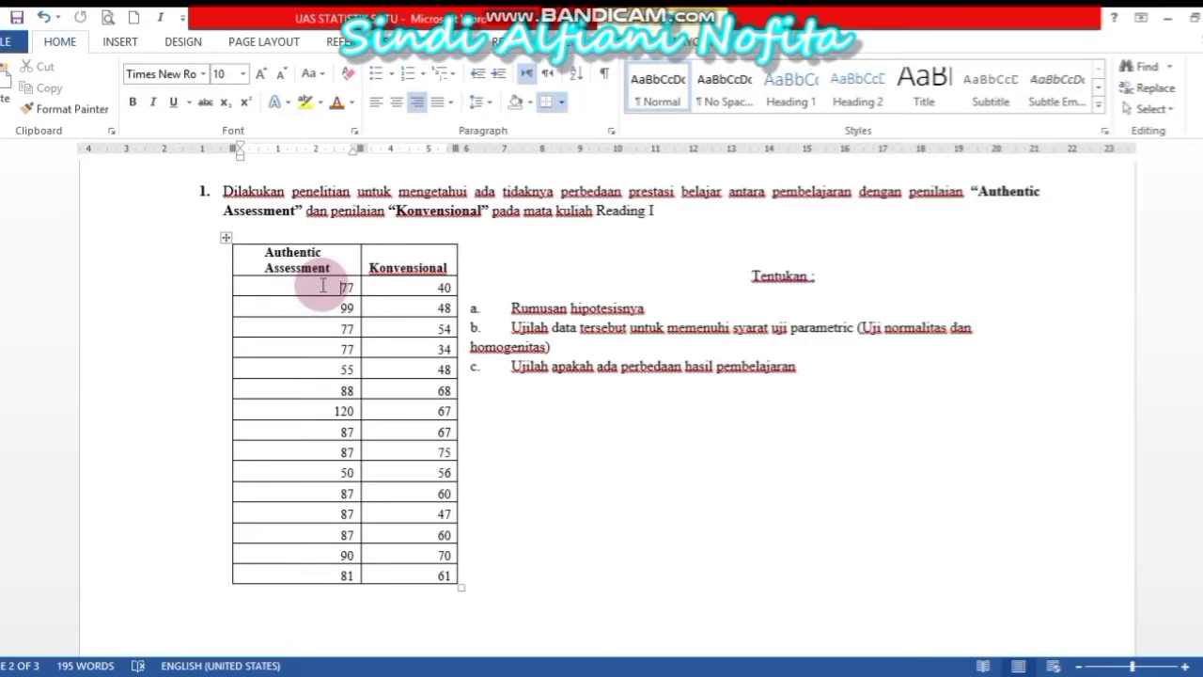
{"action": "left_click_drag", "start_coordinate": [339, 289], "coordinate": [340, 568]}
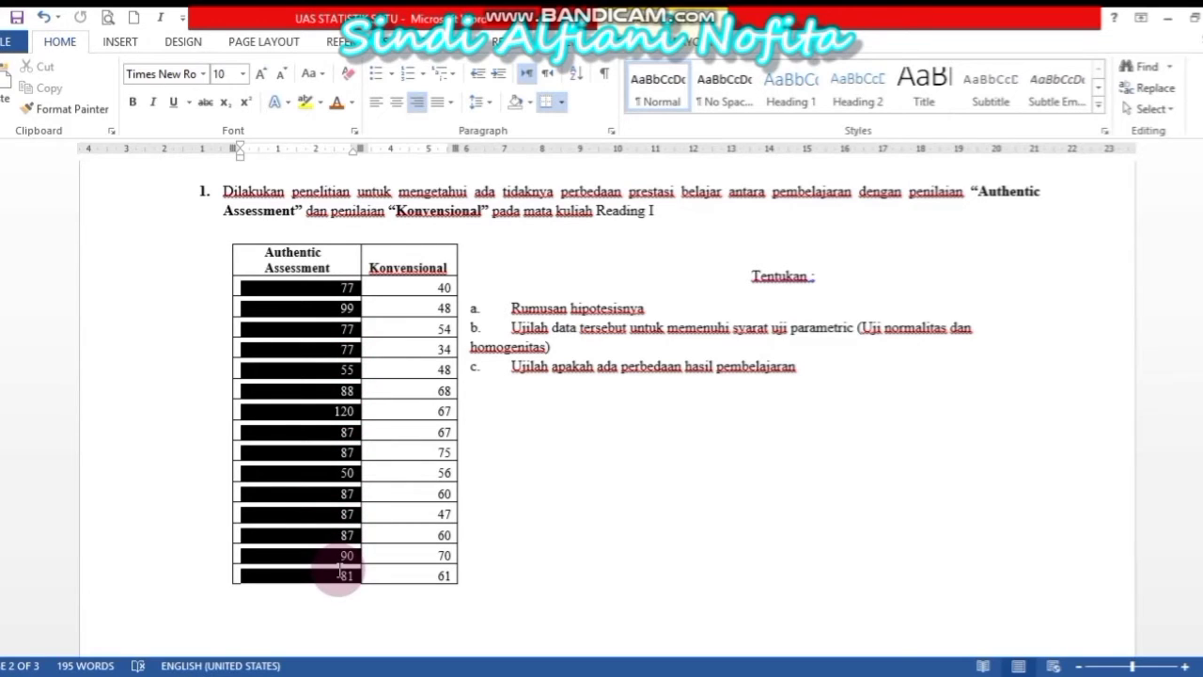
{"action": "left_click_drag", "start_coordinate": [339, 568], "coordinate": [340, 570]}
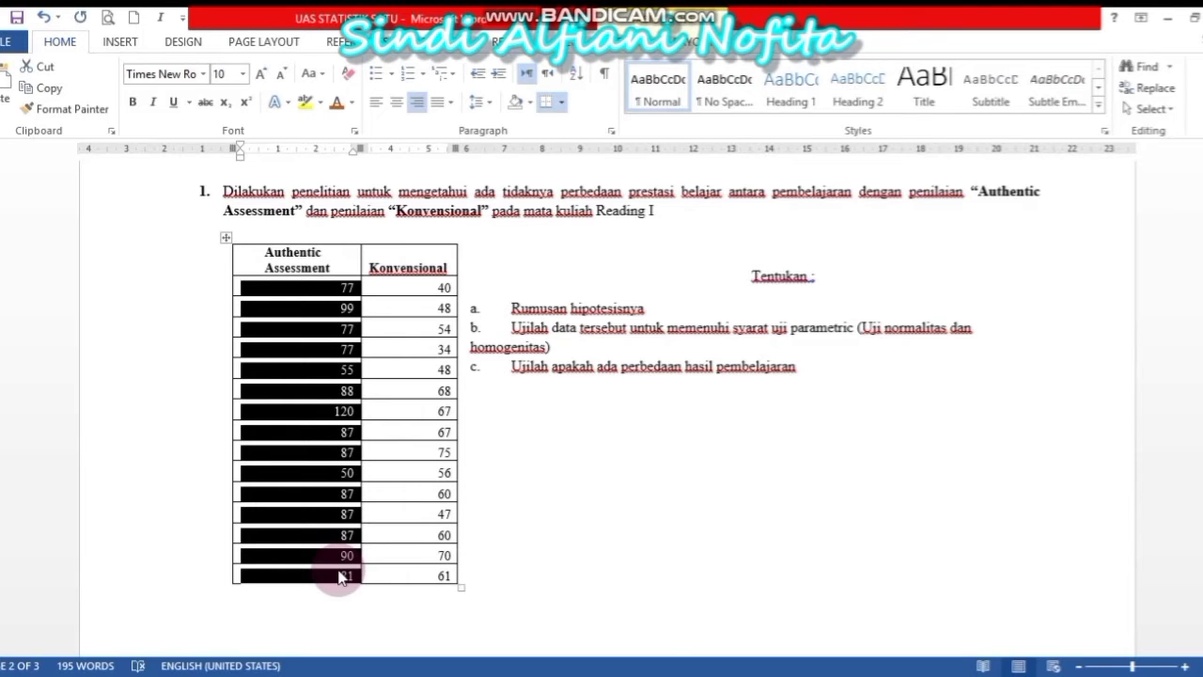
{"action": "left_click", "coordinate": [665, 663]}
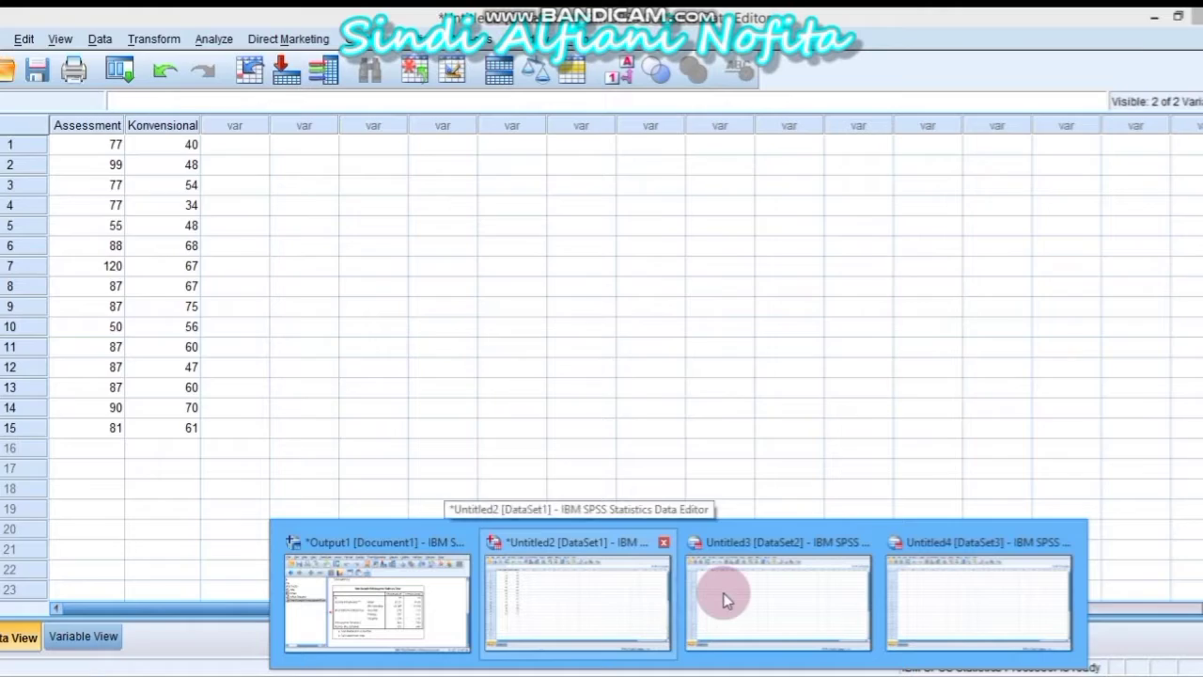
{"action": "left_click", "coordinate": [724, 597]}
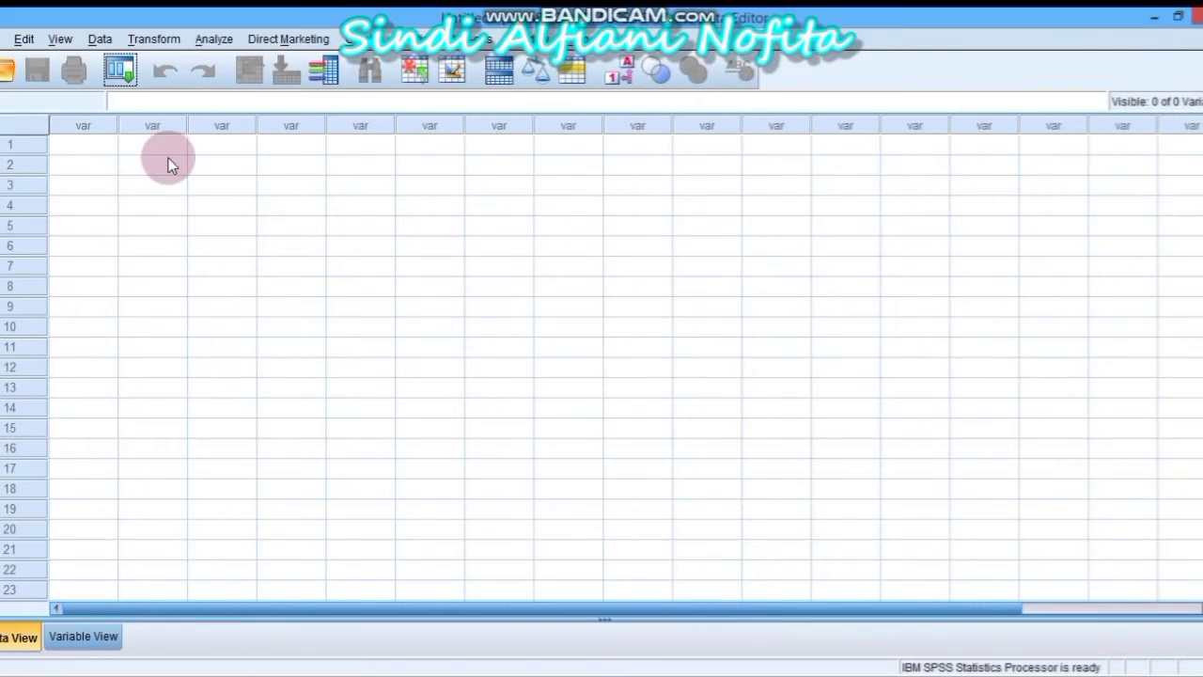
Paste the Authentic Assessment scores into VAR00001 from row 1, then copy the Konvensional scores (40 to 61)
{"action": "left_click", "coordinate": [108, 149]}
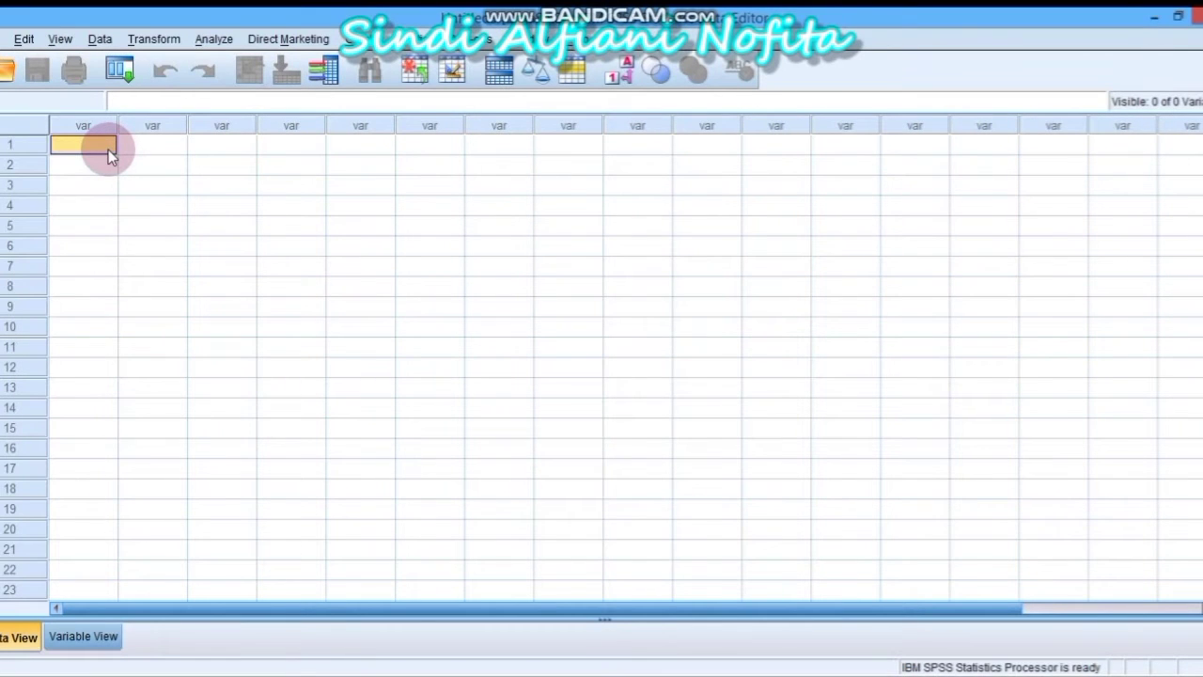
{"action": "key", "text": "ctrl+v"}
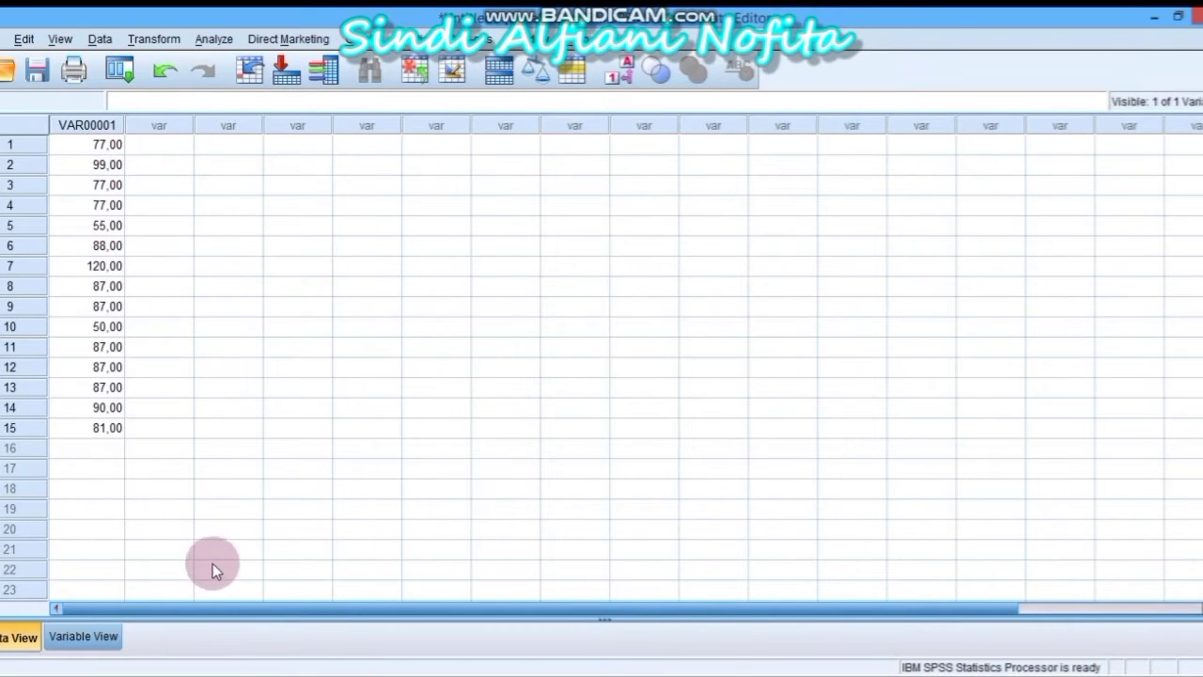
{"action": "mouse_move", "coordinate": [277, 671]}
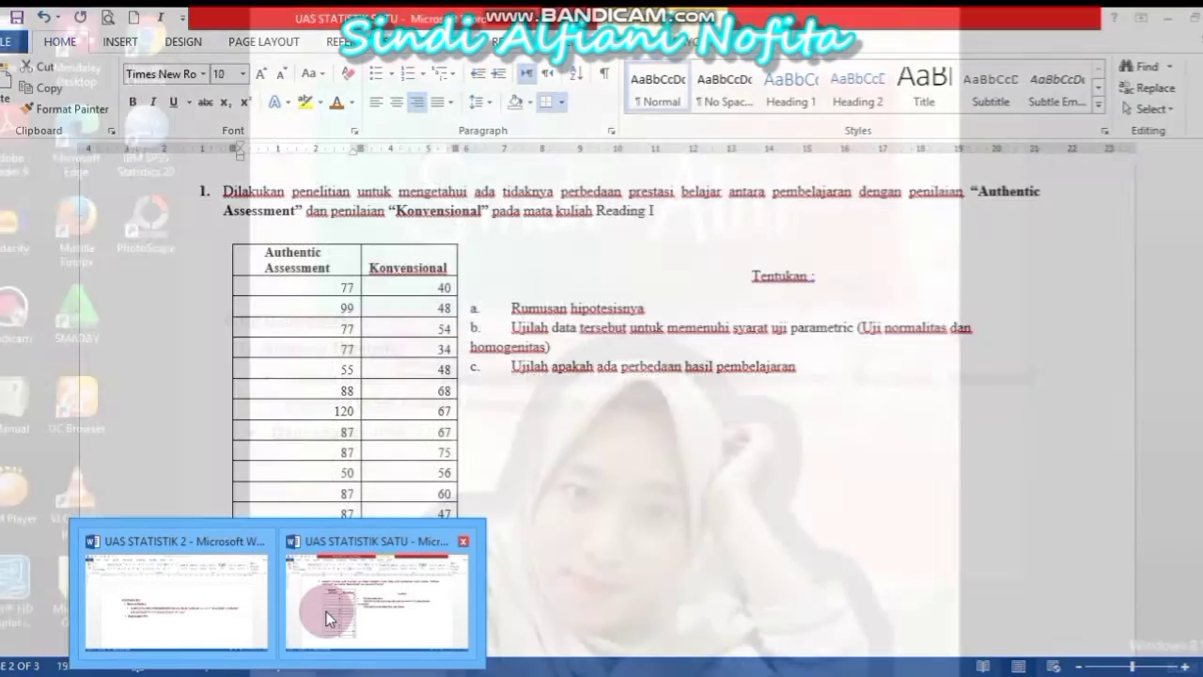
{"action": "left_click", "coordinate": [326, 611]}
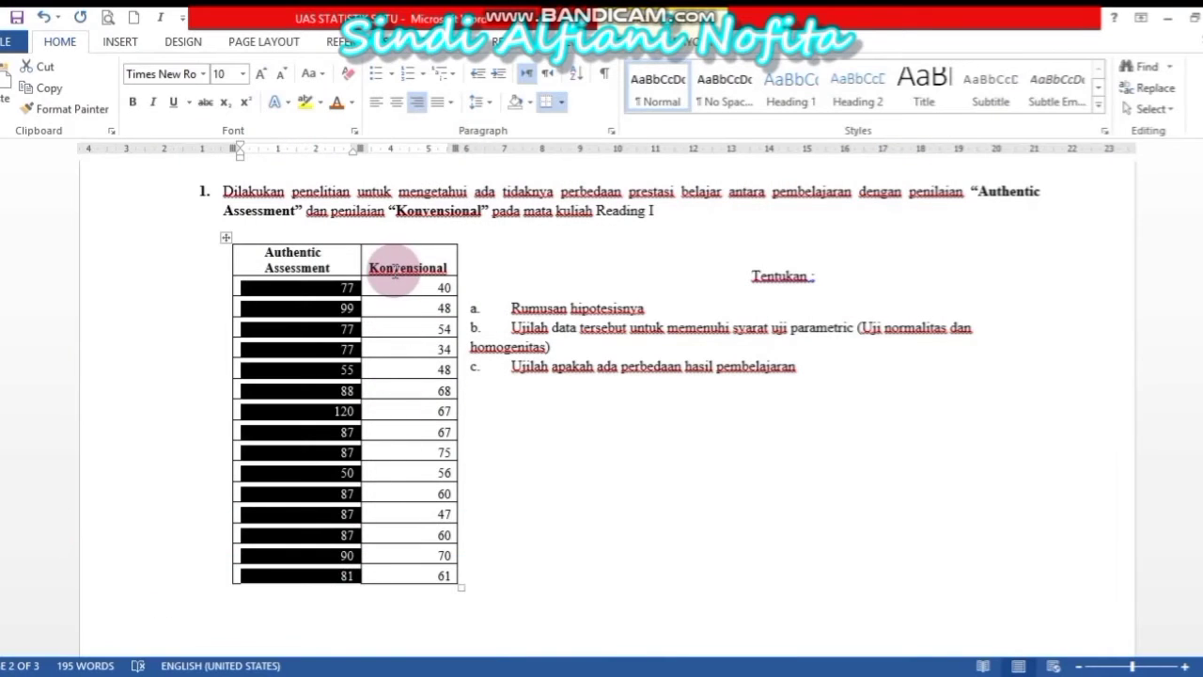
{"action": "left_click_drag", "start_coordinate": [414, 287], "coordinate": [446, 577]}
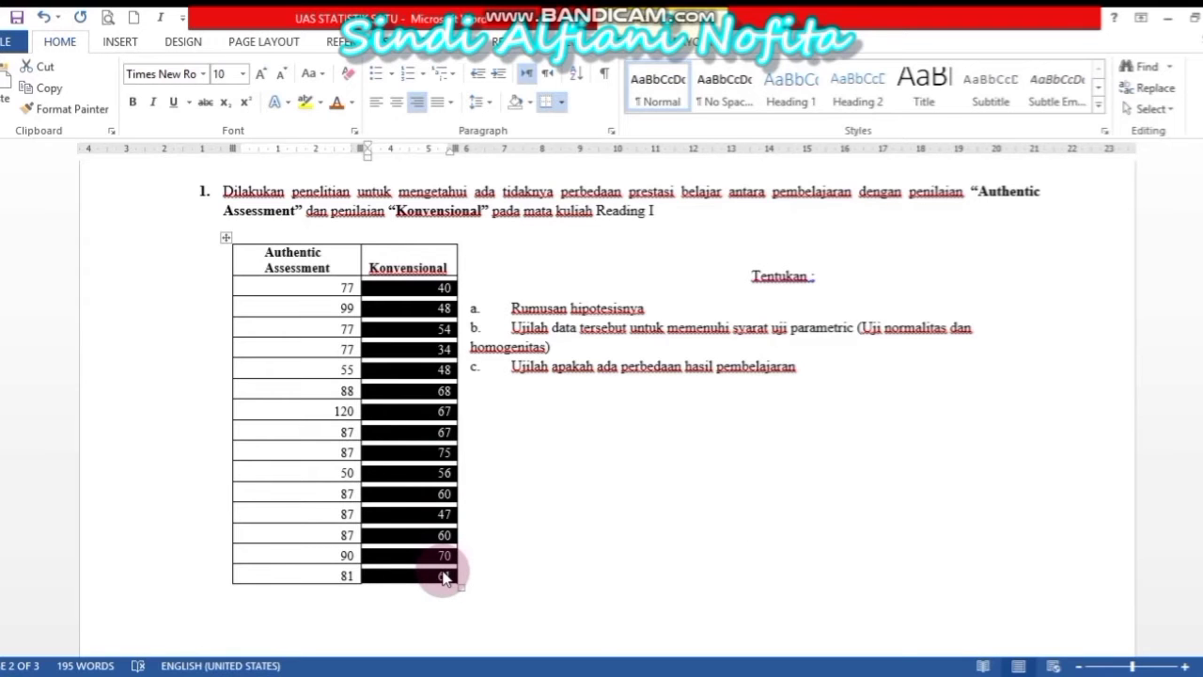
Paste the Konvensional scores into VAR00001 from row 16, filling 30 rows
{"action": "mouse_move", "coordinate": [707, 673]}
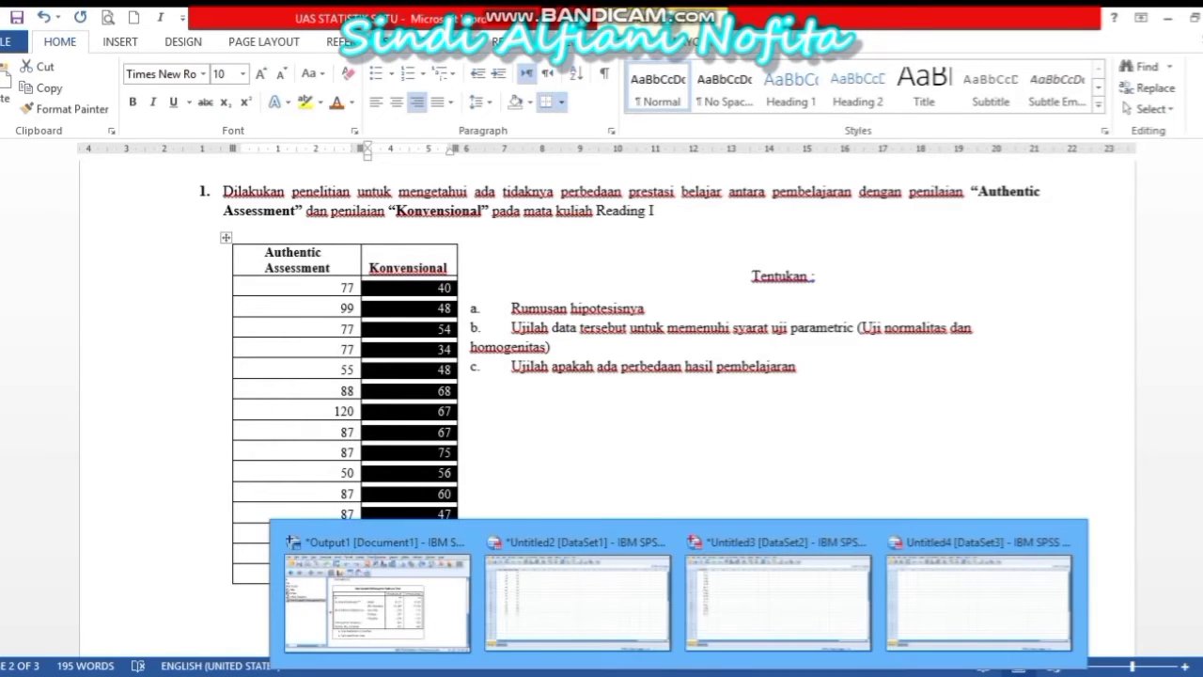
{"action": "left_click", "coordinate": [704, 636]}
{"action": "left_click", "coordinate": [102, 450]}
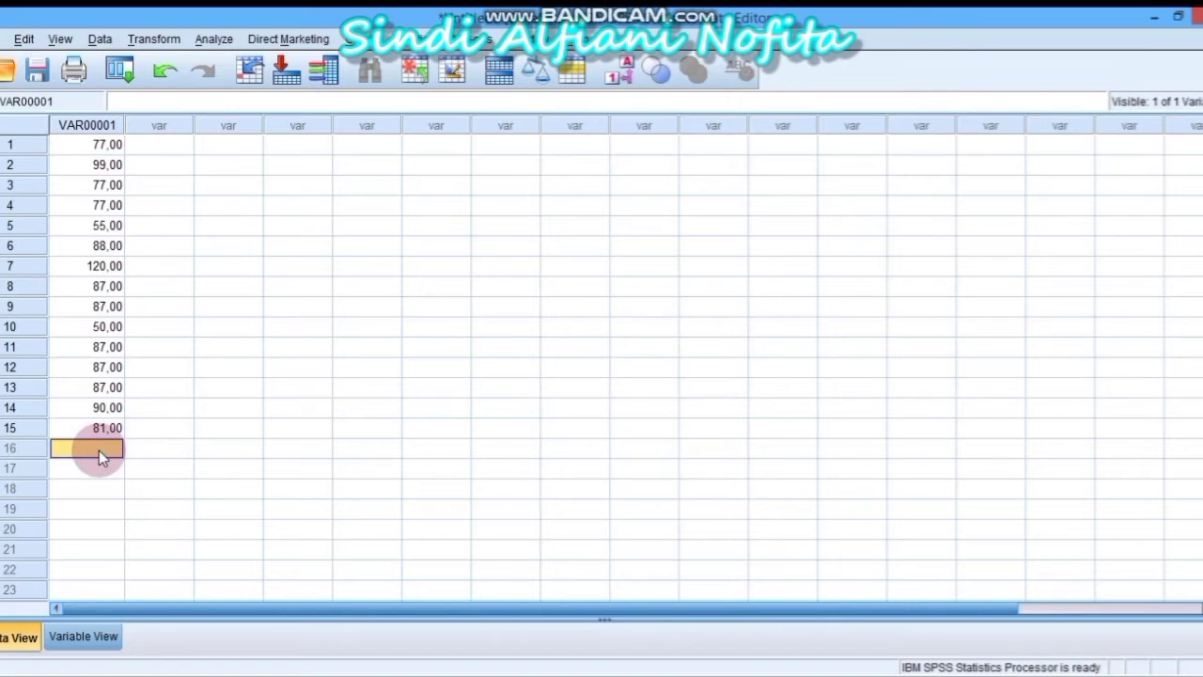
{"action": "key", "text": "ctrl+v"}
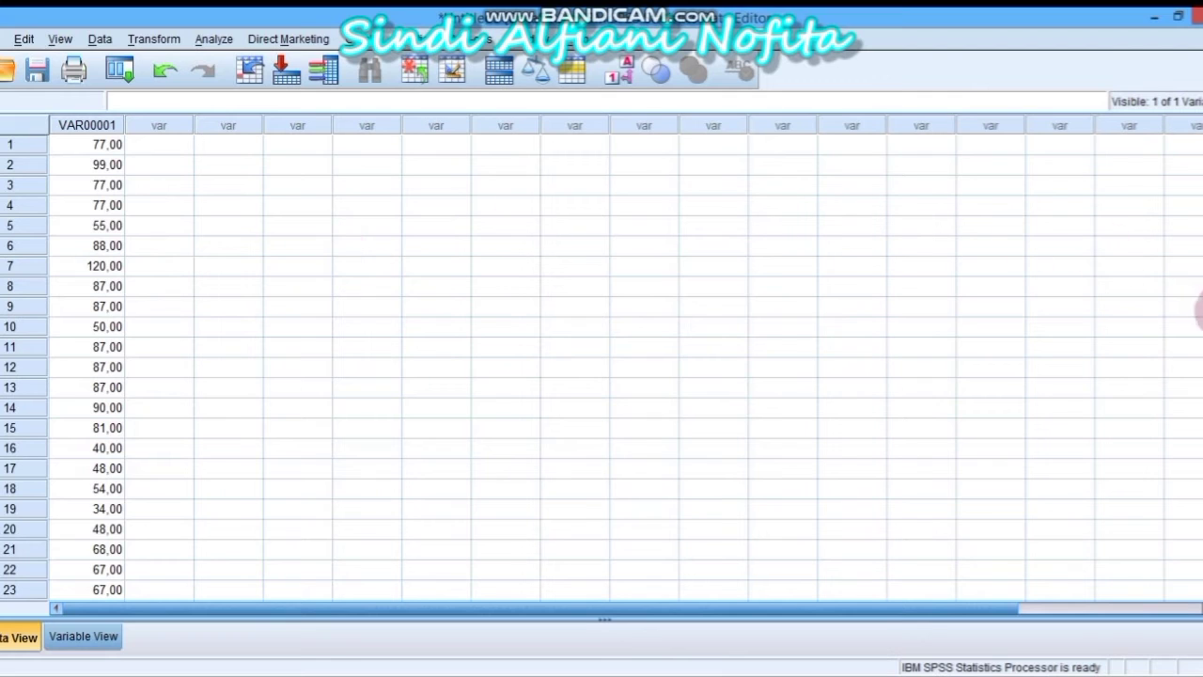
{"action": "left_click", "coordinate": [1202, 308]}
{"action": "left_click_drag", "start_coordinate": [1202, 299], "coordinate": [1199, 141]}
Enter group code 1 in VAR00002 for rows 1–15, filling any skipped rows
{"action": "left_click", "coordinate": [174, 152]}
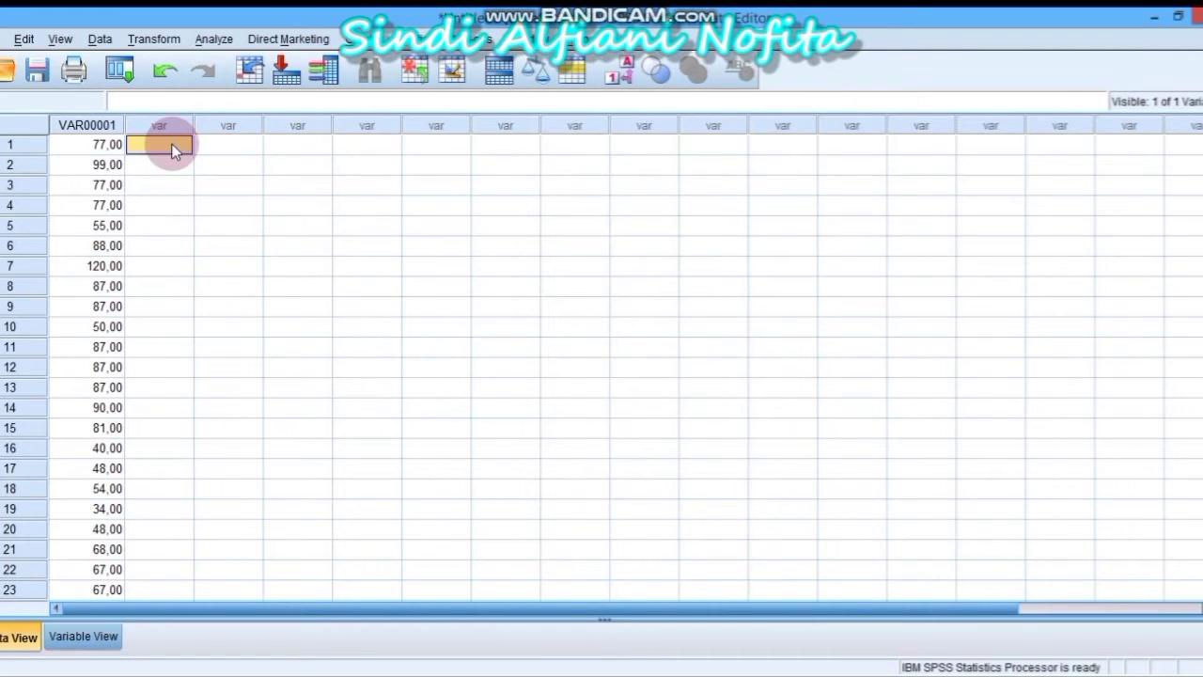
{"action": "type", "text": "1"}
{"action": "key", "text": "Return"}
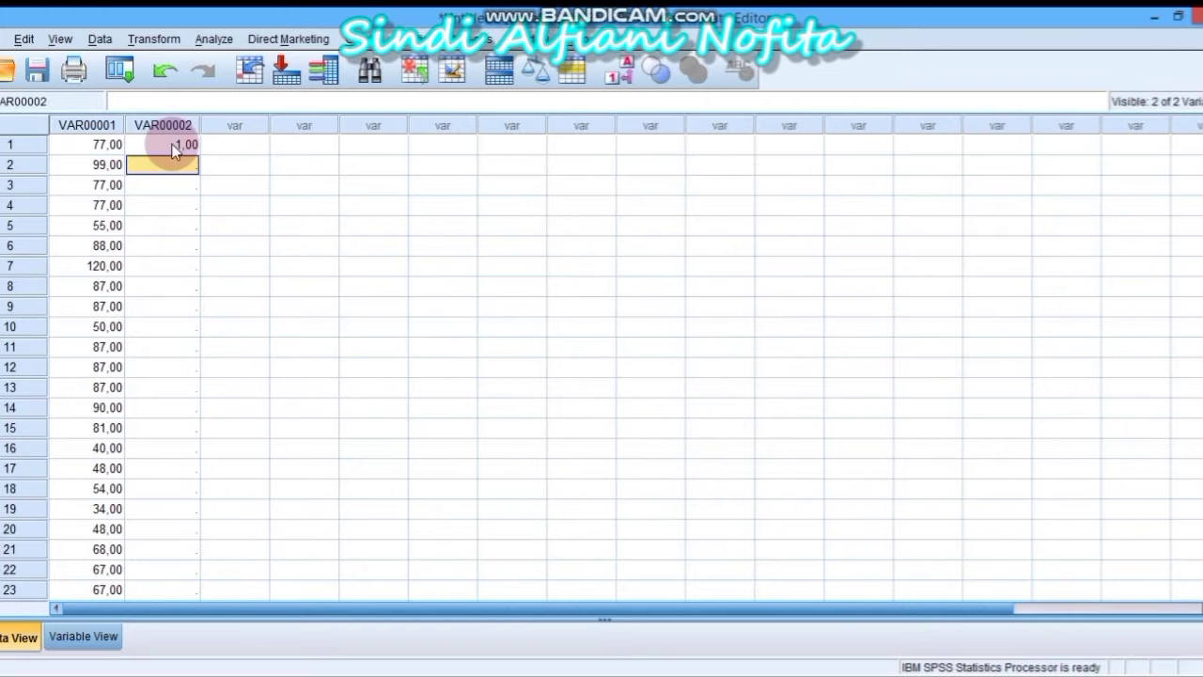
{"action": "type", "text": "1"}
{"action": "key", "text": "Return"}
{"action": "type", "text": "1"}
{"action": "key", "text": "Return"}
{"action": "type", "text": "1"}
{"action": "key", "text": "Return"}
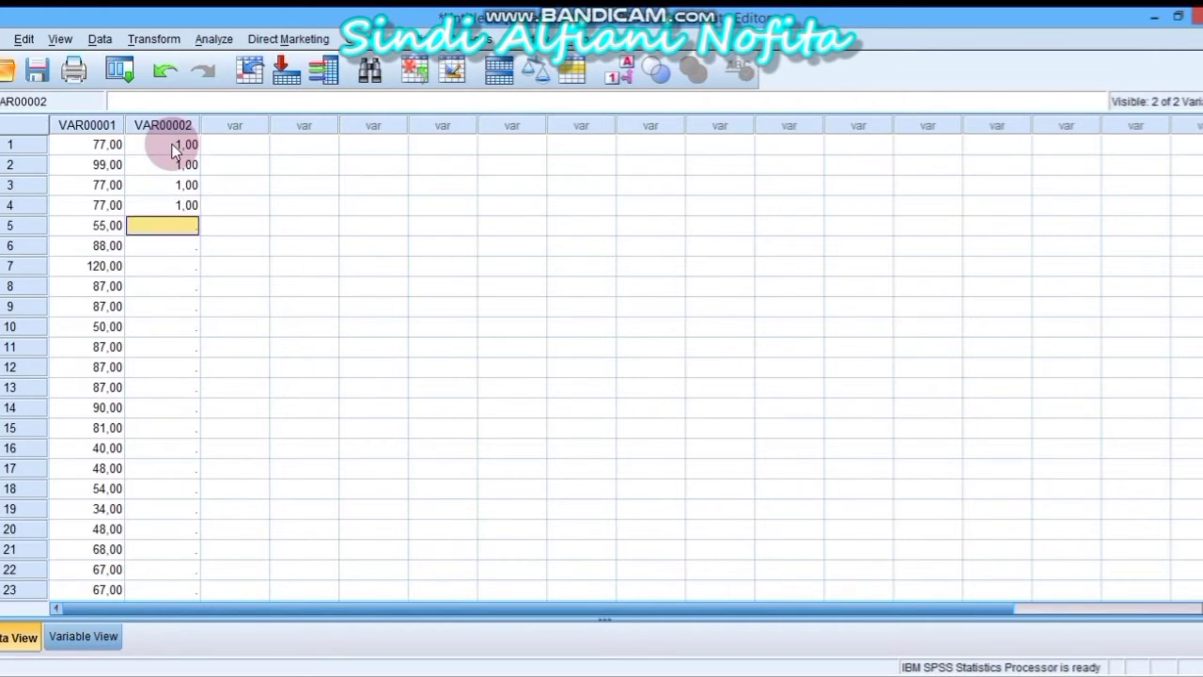
{"action": "key", "text": "Down"}
{"action": "key", "text": "Up"}
{"action": "type", "text": "1"}
{"action": "key", "text": "Return"}
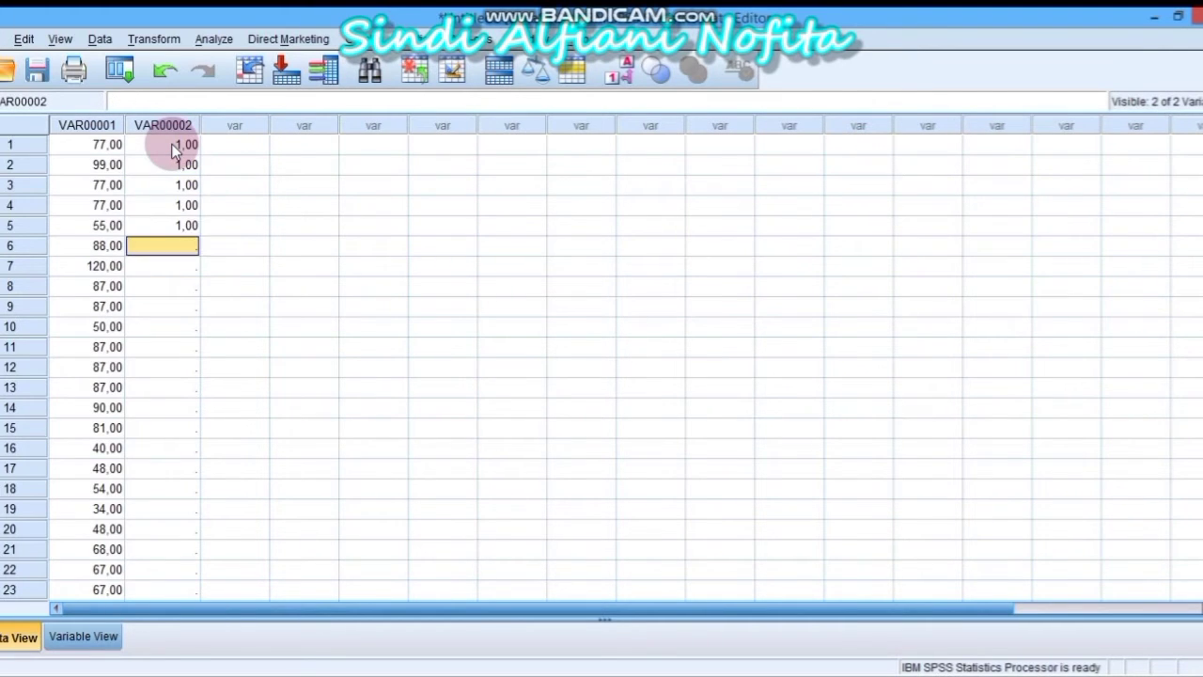
{"action": "type", "text": "1"}
{"action": "key", "text": "Return"}
{"action": "key", "text": "Down"}
{"action": "key", "text": "Up"}
{"action": "type", "text": "1"}
{"action": "key", "text": "Return"}
{"action": "type", "text": "1"}
{"action": "key", "text": "Return"}
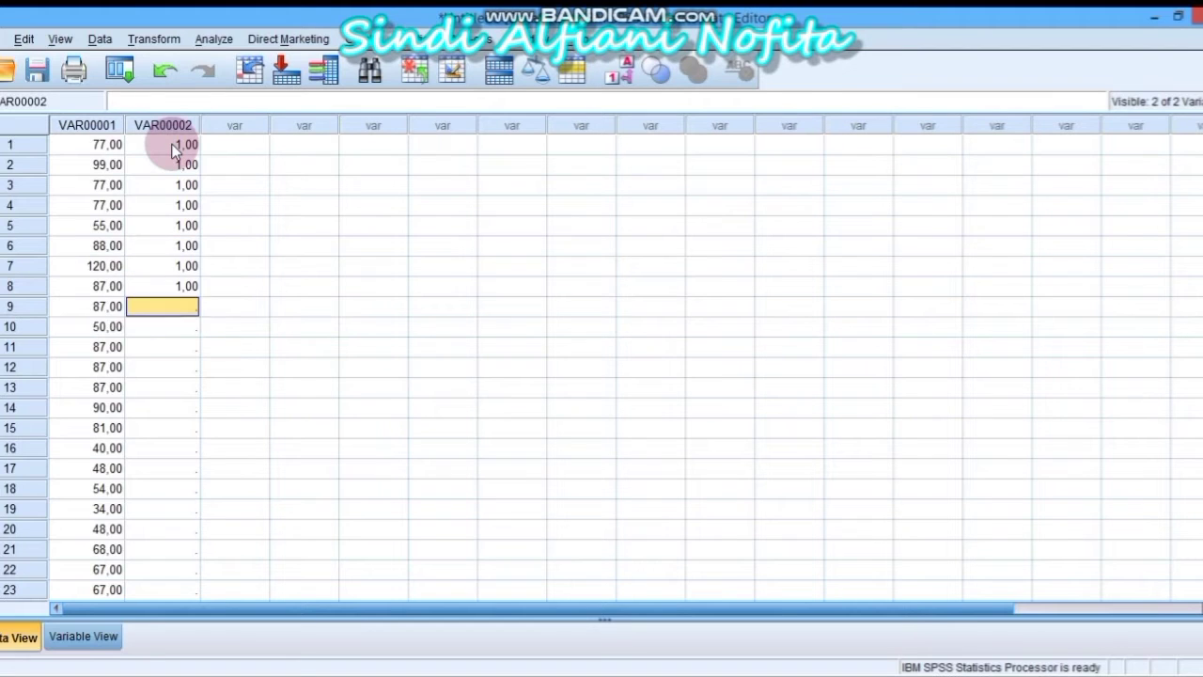
{"action": "type", "text": "1"}
{"action": "key", "text": "Return"}
{"action": "type", "text": "1"}
{"action": "key", "text": "Return"}
{"action": "type", "text": "1"}
{"action": "key", "text": "Return"}
{"action": "type", "text": "1"}
{"action": "key", "text": "Return"}
{"action": "type", "text": "1"}
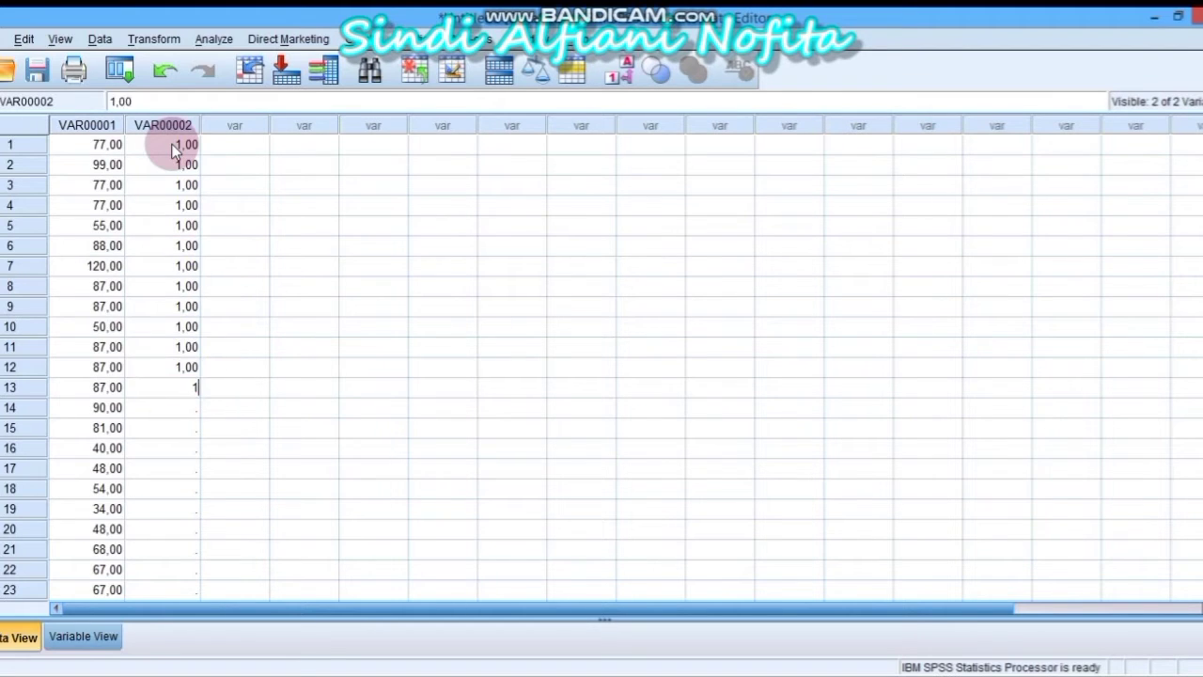
{"action": "key", "text": "Return"}
{"action": "type", "text": "1"}
{"action": "key", "text": "Return"}
{"action": "key", "text": "Down"}
{"action": "type", "text": "1"}
{"action": "key", "text": "Up"}
{"action": "type", "text": "1"}
{"action": "key", "text": "Return"}
Fix row 16 and enter group code 2 for rows 16–30, then view the variable definitions
{"action": "key", "text": "BackSpace"}
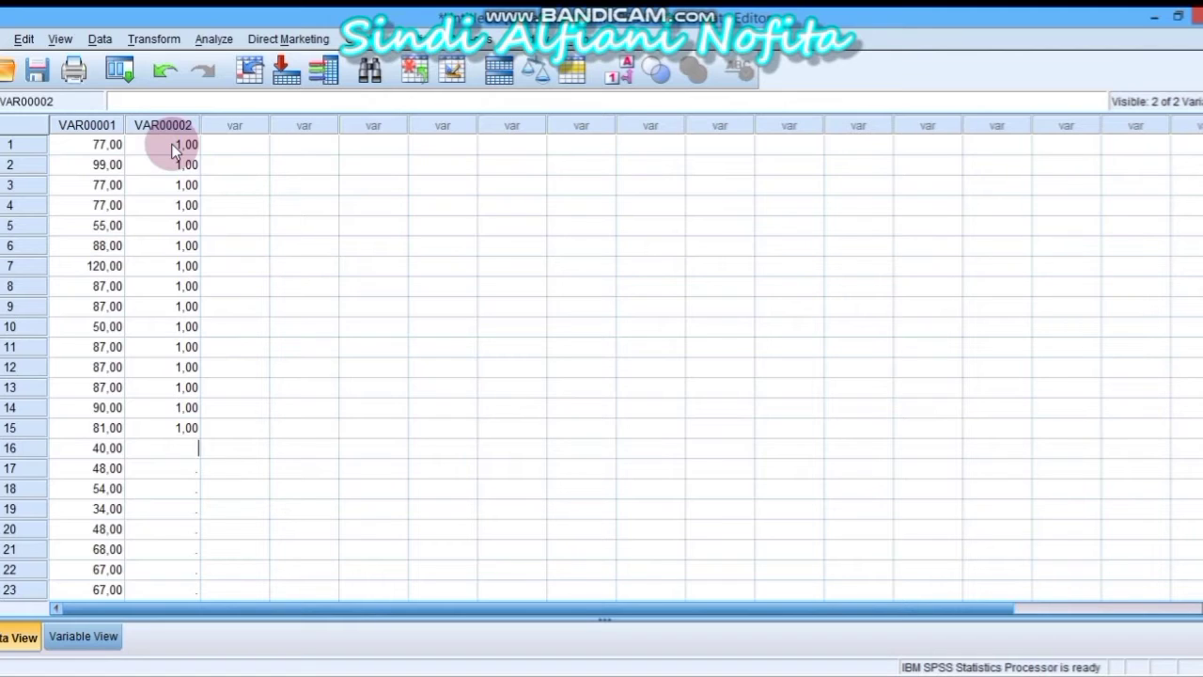
{"action": "type", "text": "2"}
{"action": "key", "text": "Return"}
{"action": "type", "text": "2 "}
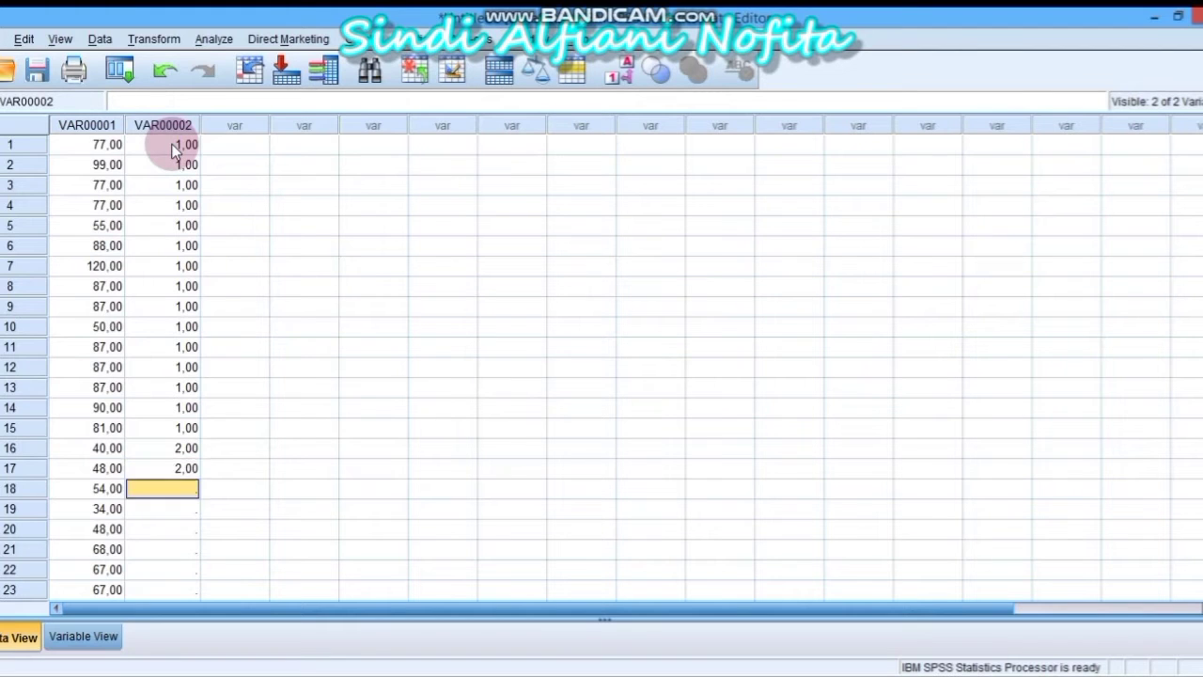
{"action": "type", "text": "2"}
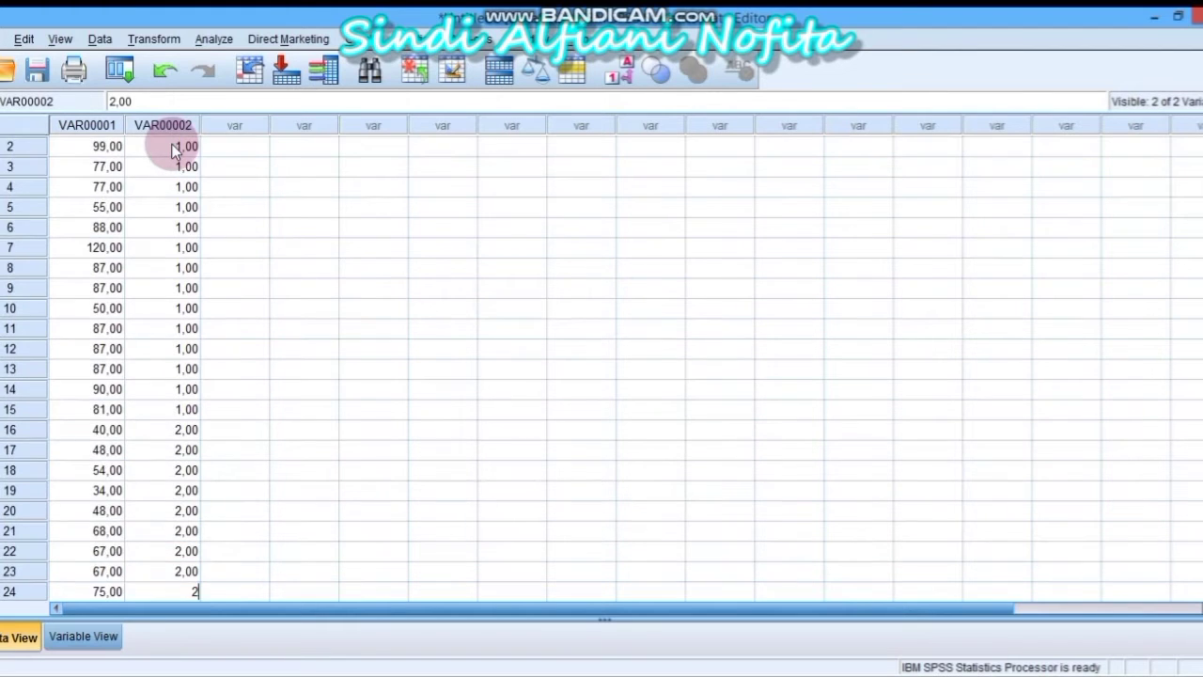
{"action": "type", "text": " 2 2 2 2 2 2 2 2 2 2 2 2"}
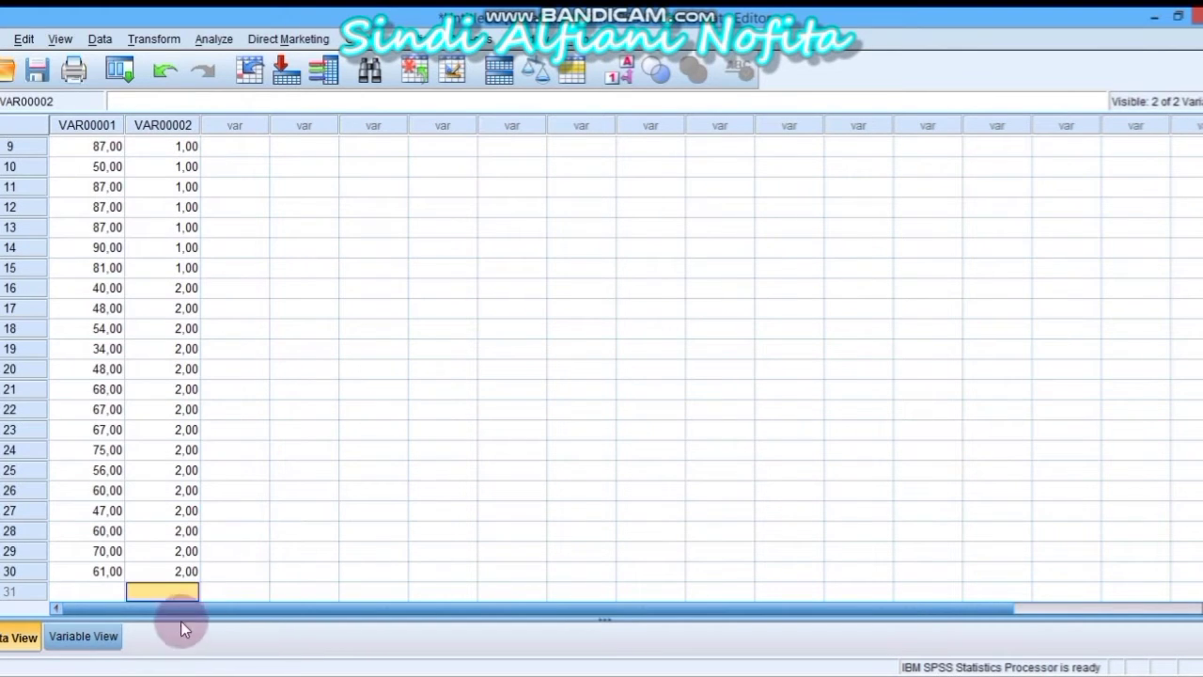
{"action": "left_click", "coordinate": [103, 636]}
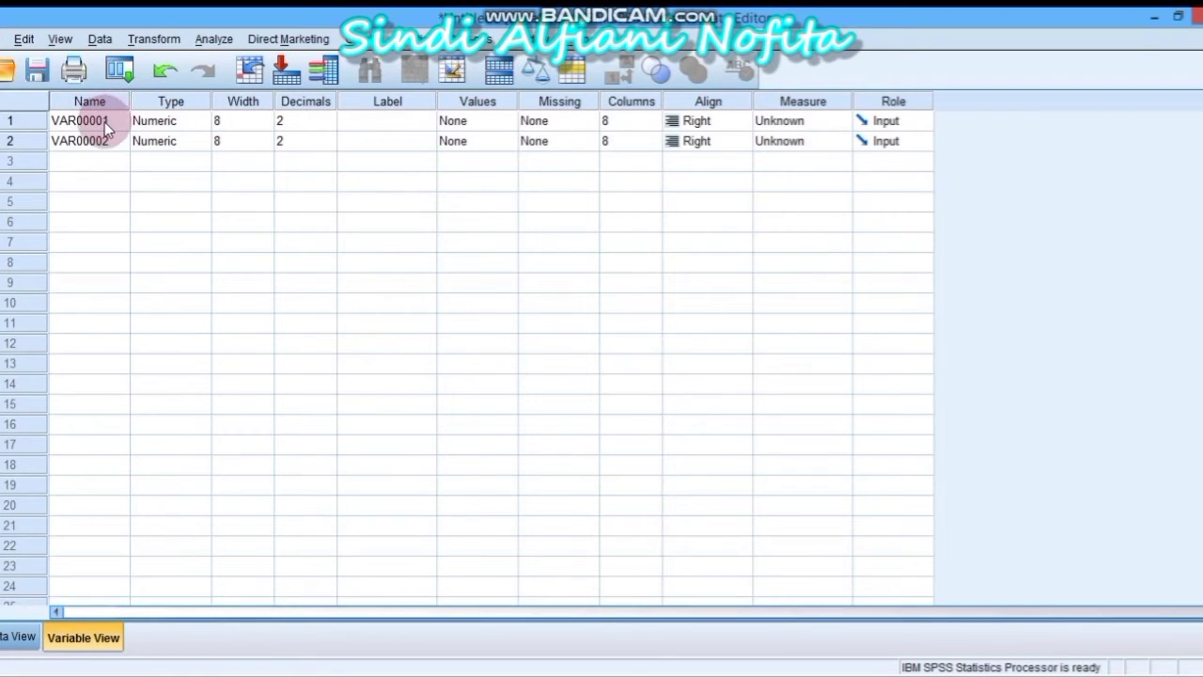
Rename the two variables to Hasil and Metode
{"action": "left_click", "coordinate": [104, 122]}
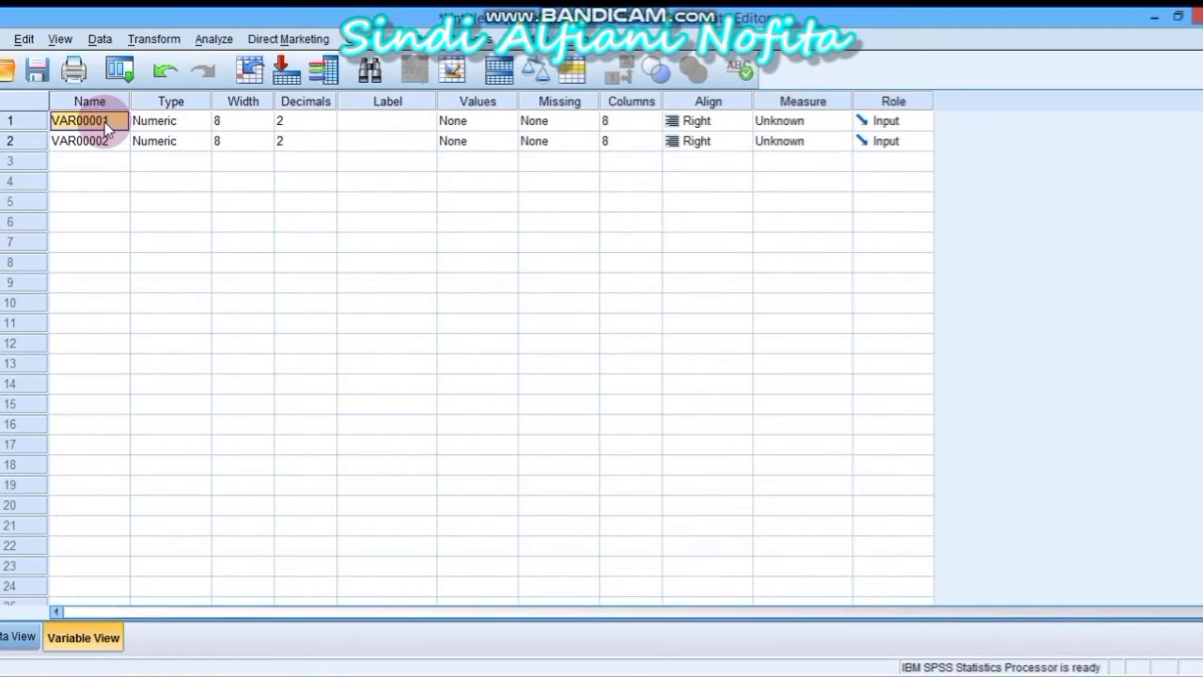
{"action": "type", "text": "Hasil"}
{"action": "left_click", "coordinate": [118, 142]}
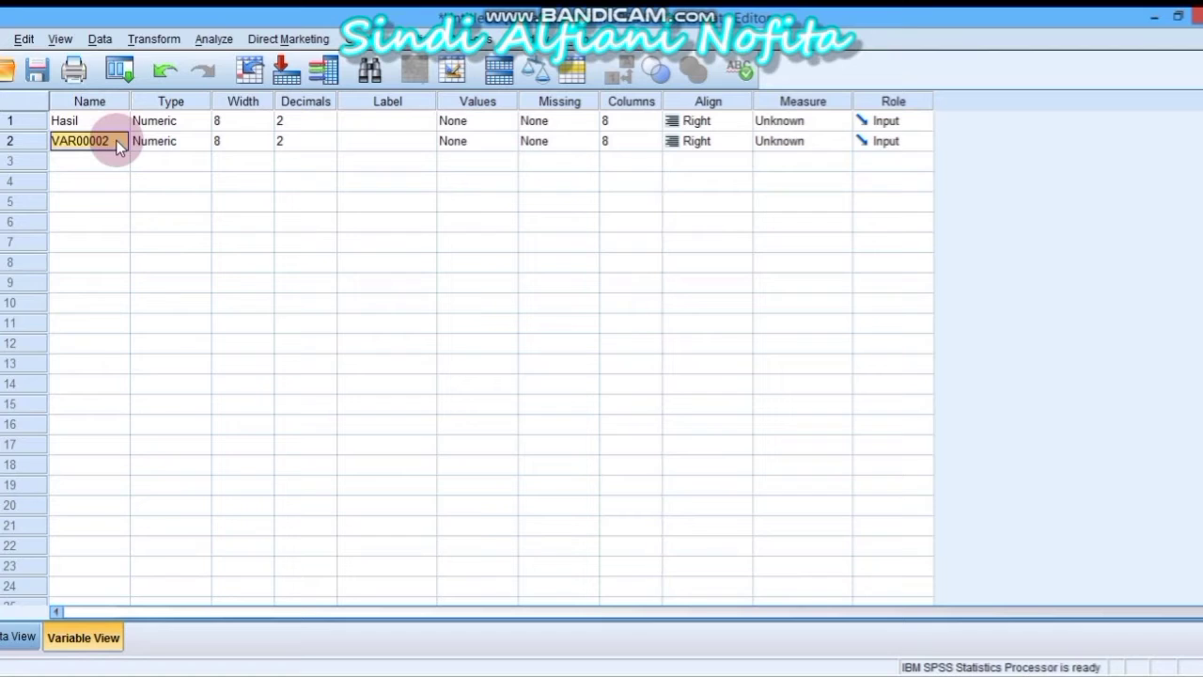
{"action": "type", "text": "Me"}
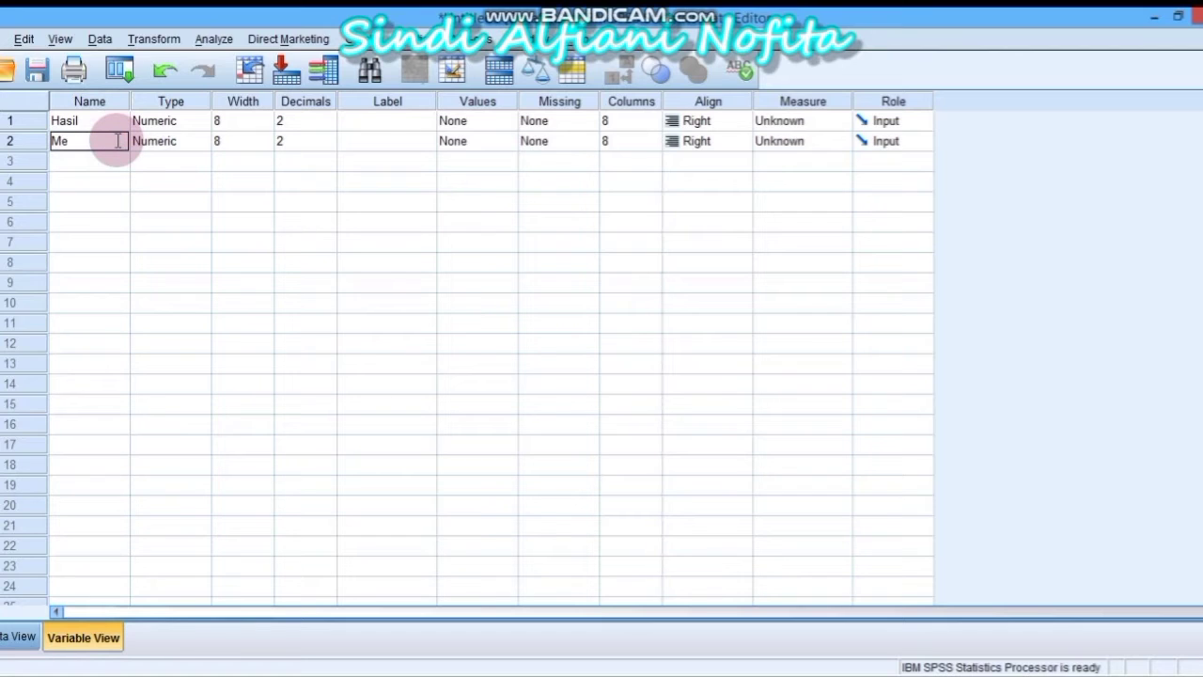
{"action": "type", "text": "tode"}
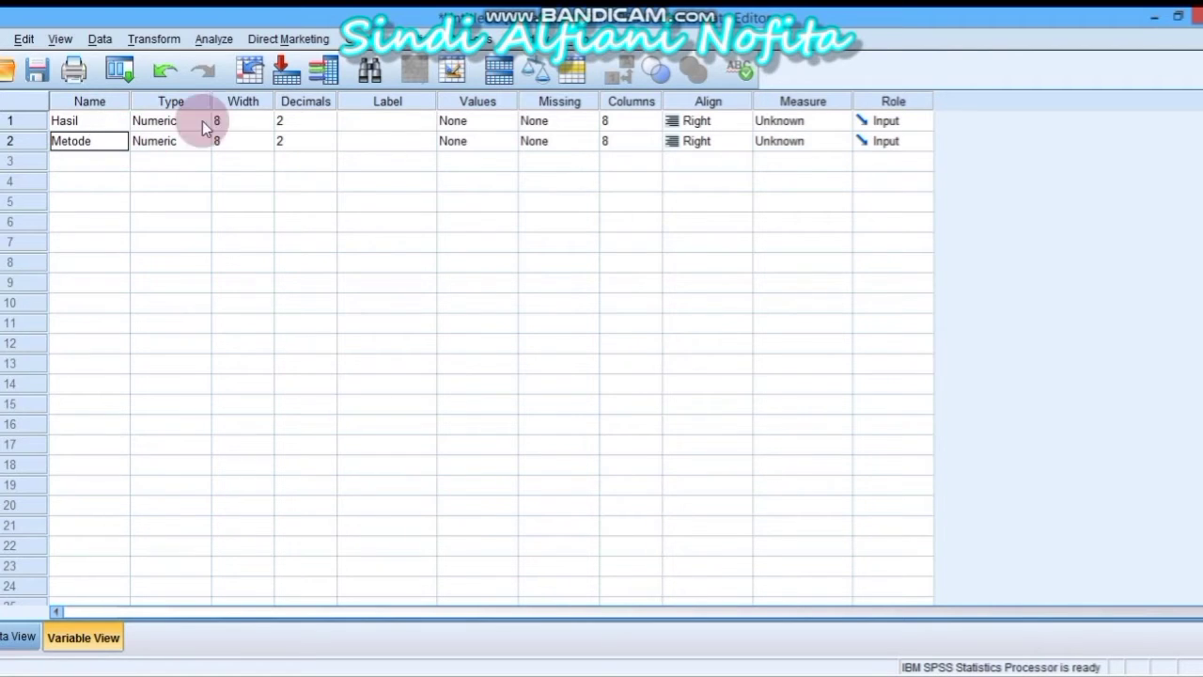
Lower Decimals to 0 for both Hasil and Metode, then return to Data View
{"action": "left_click", "coordinate": [323, 122]}
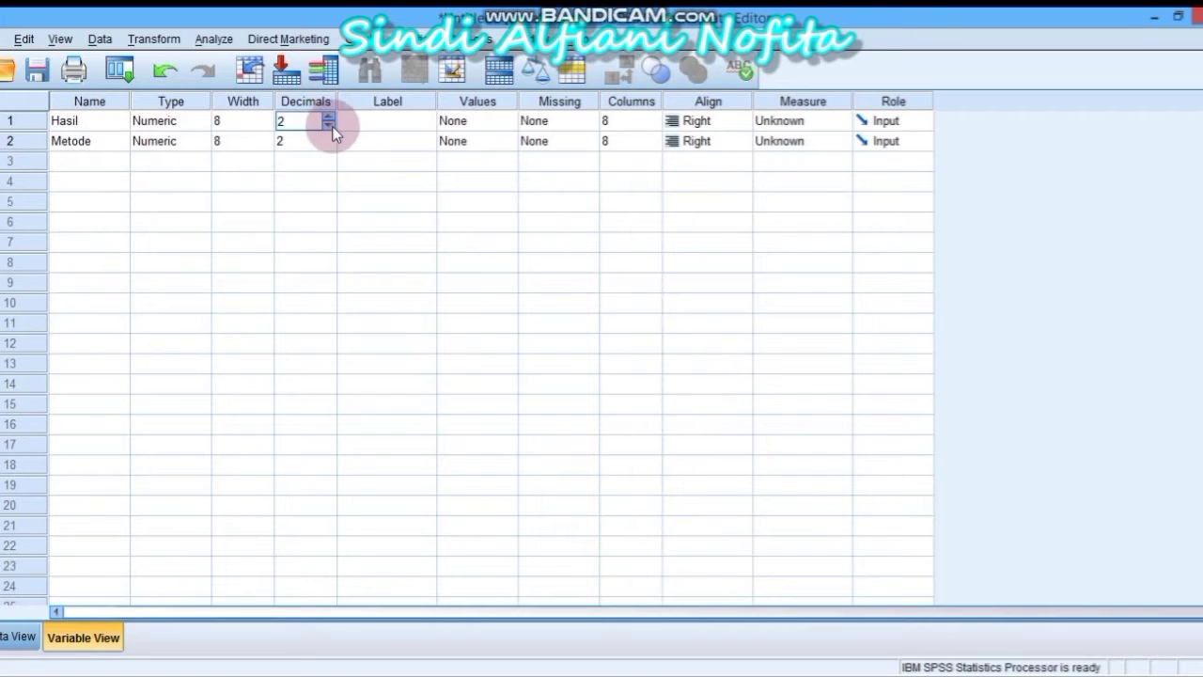
{"action": "left_click", "coordinate": [329, 126]}
{"action": "left_click", "coordinate": [329, 126]}
{"action": "left_click", "coordinate": [324, 142]}
{"action": "left_click", "coordinate": [329, 146]}
{"action": "left_click", "coordinate": [329, 147]}
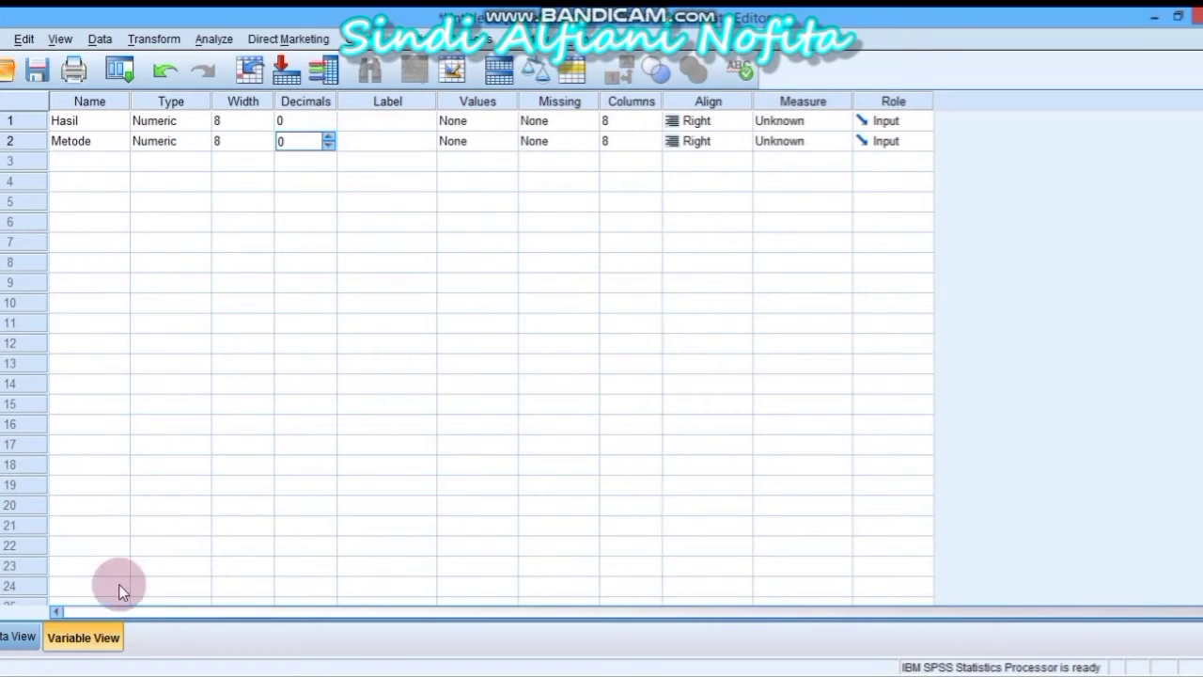
{"action": "left_click", "coordinate": [28, 637]}
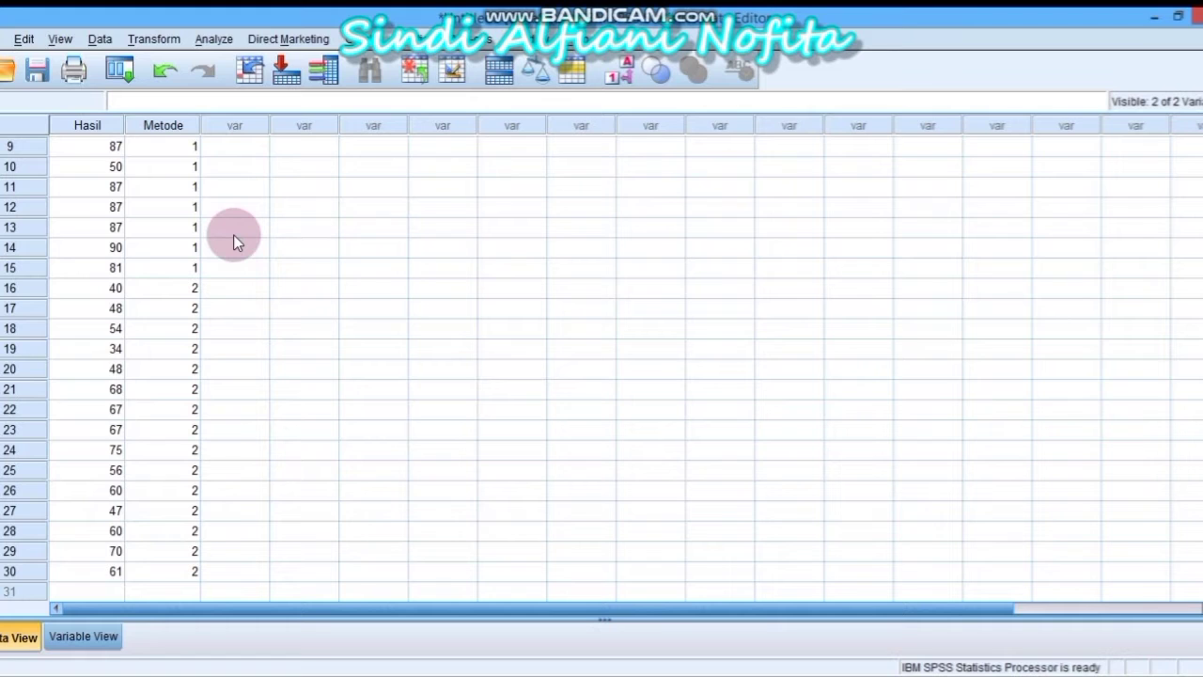
Set up an Explore analysis with Hasil as the dependent variable and Metode as the factor
{"action": "left_click", "coordinate": [214, 40]}
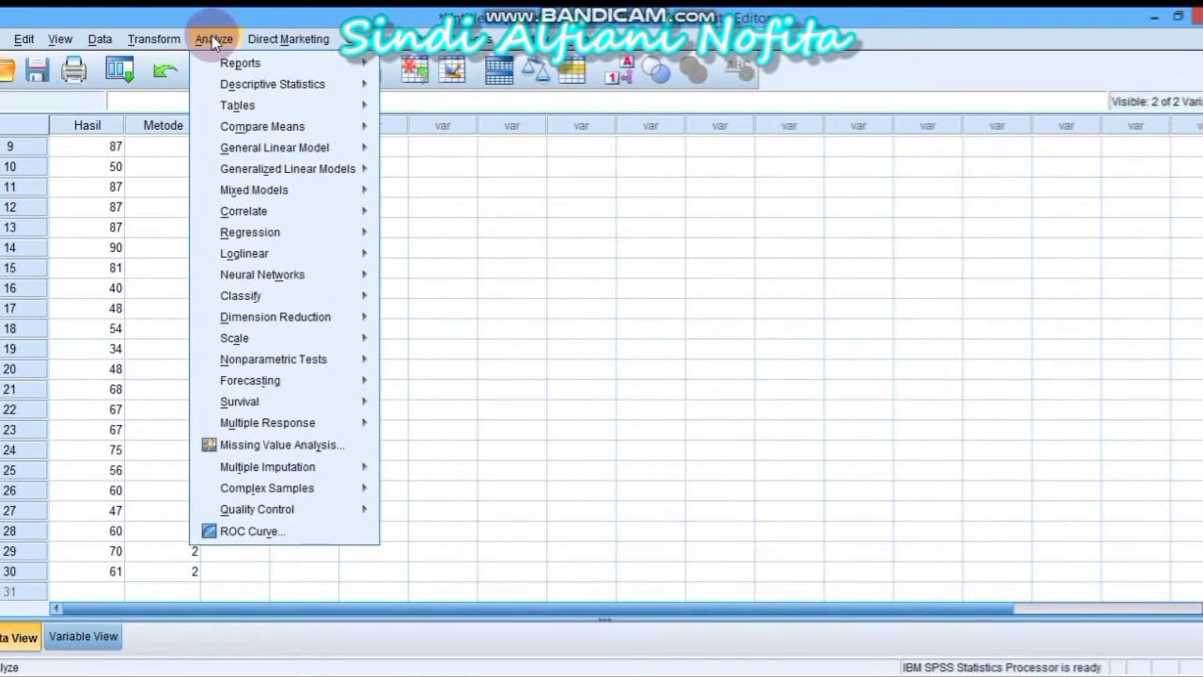
{"action": "mouse_move", "coordinate": [218, 84]}
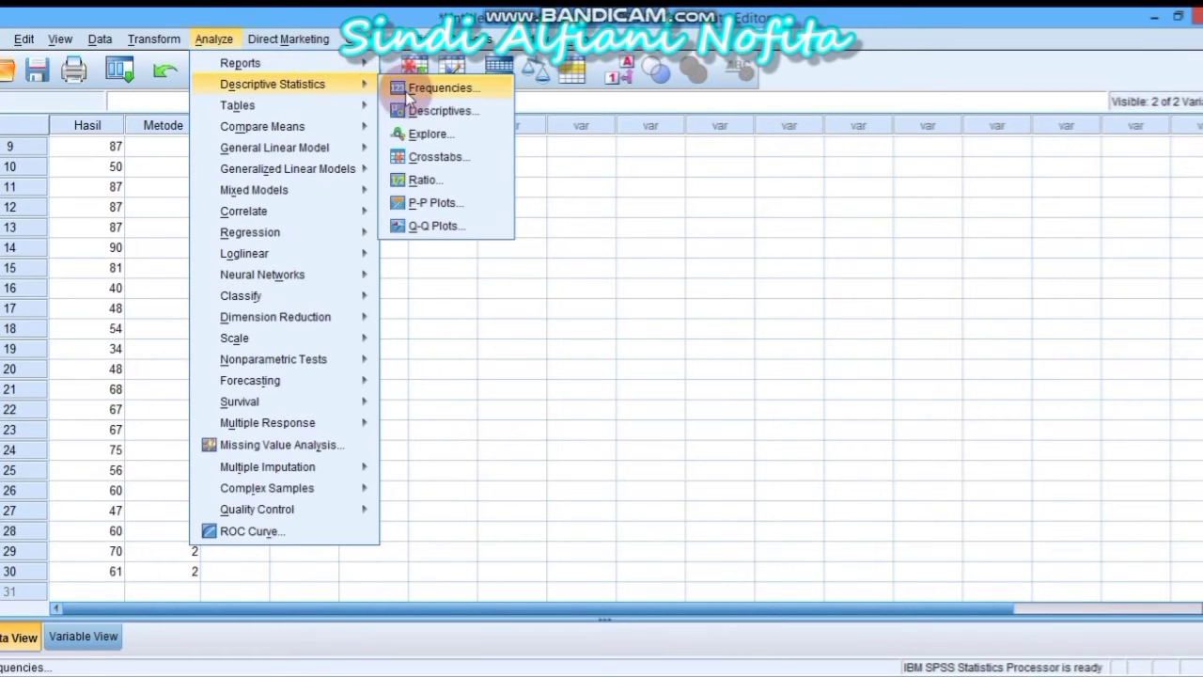
{"action": "left_click", "coordinate": [422, 133]}
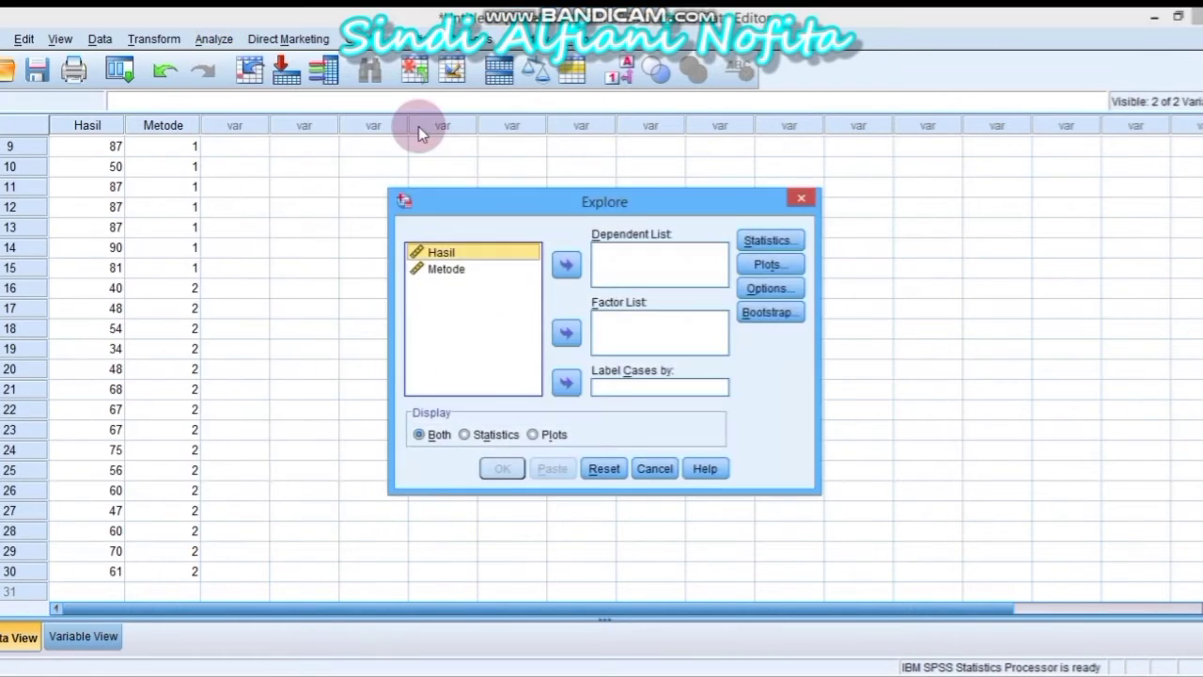
{"action": "left_click", "coordinate": [565, 265]}
{"action": "left_click", "coordinate": [514, 259]}
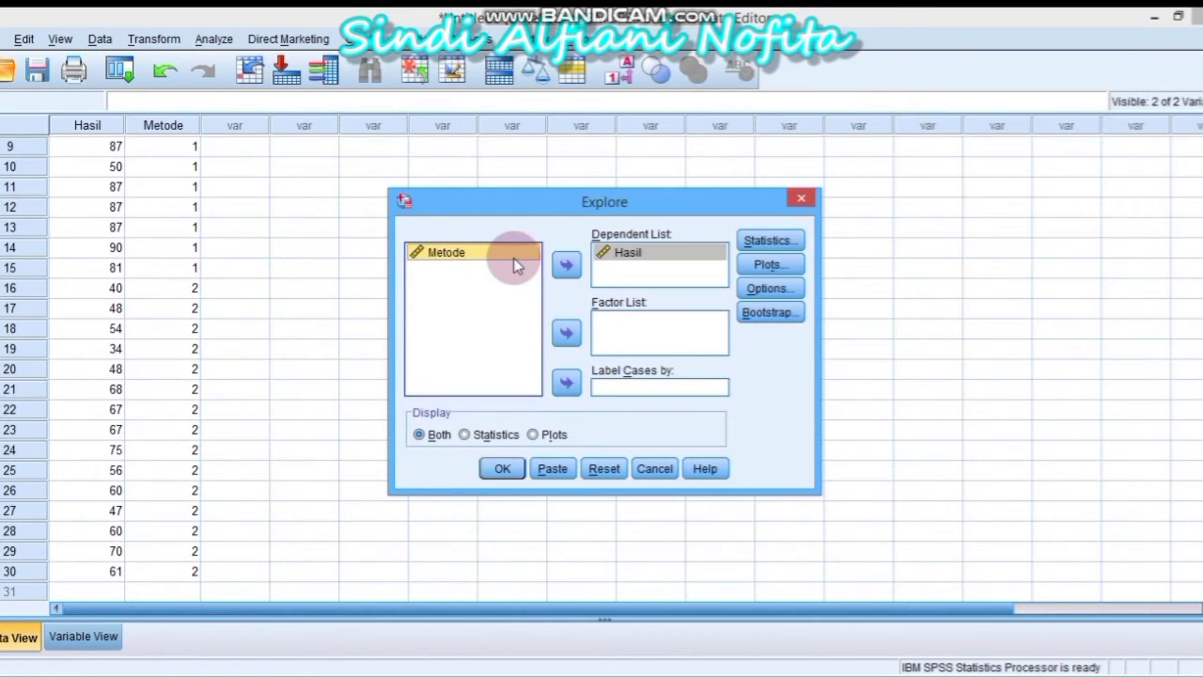
{"action": "left_click", "coordinate": [567, 332]}
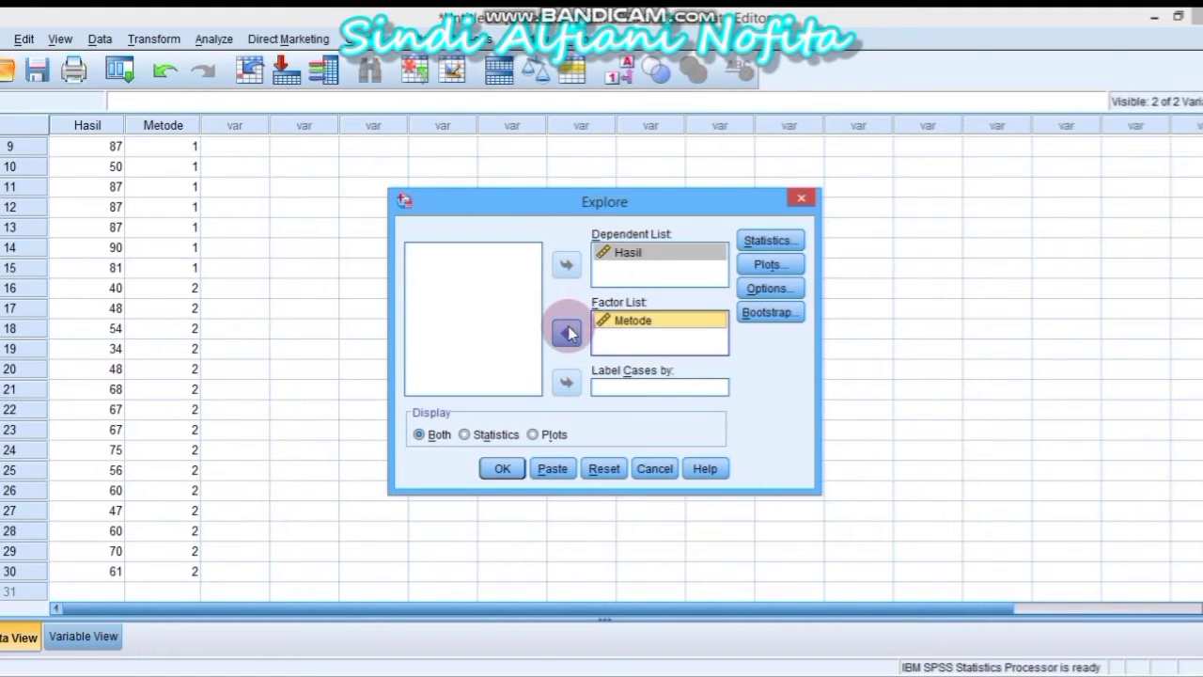
Choose the Untransformed spread-versus-level option for Levene's test and run Explore
{"action": "left_click", "coordinate": [767, 265]}
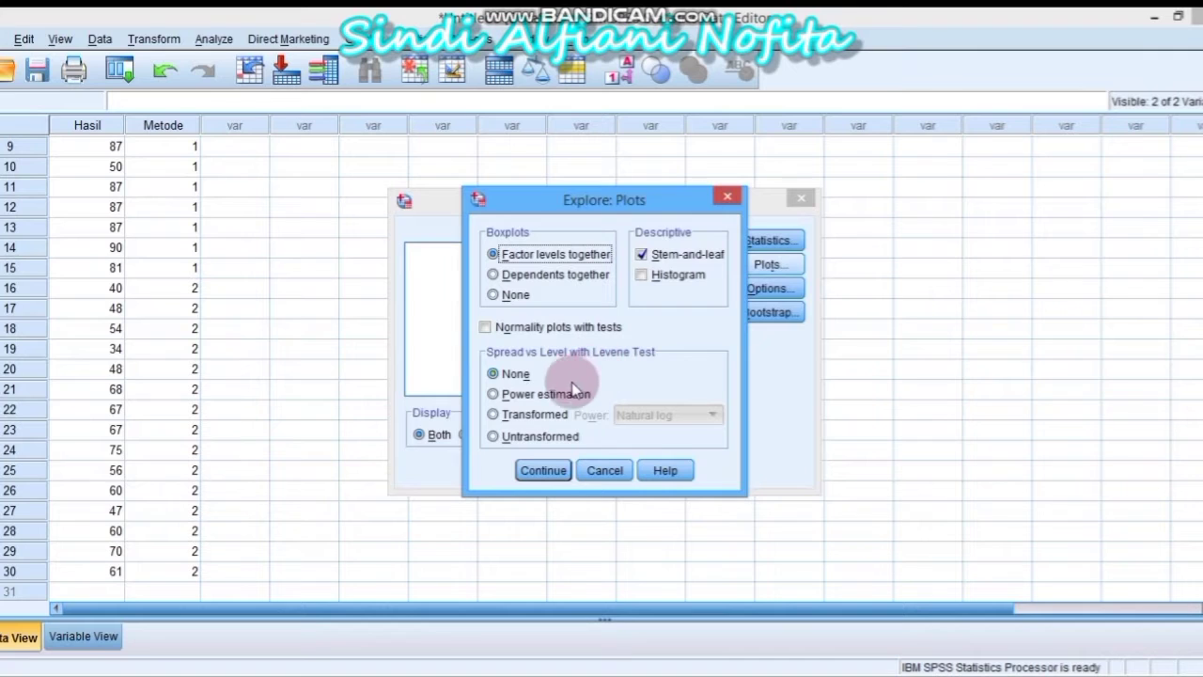
{"action": "left_click", "coordinate": [492, 436]}
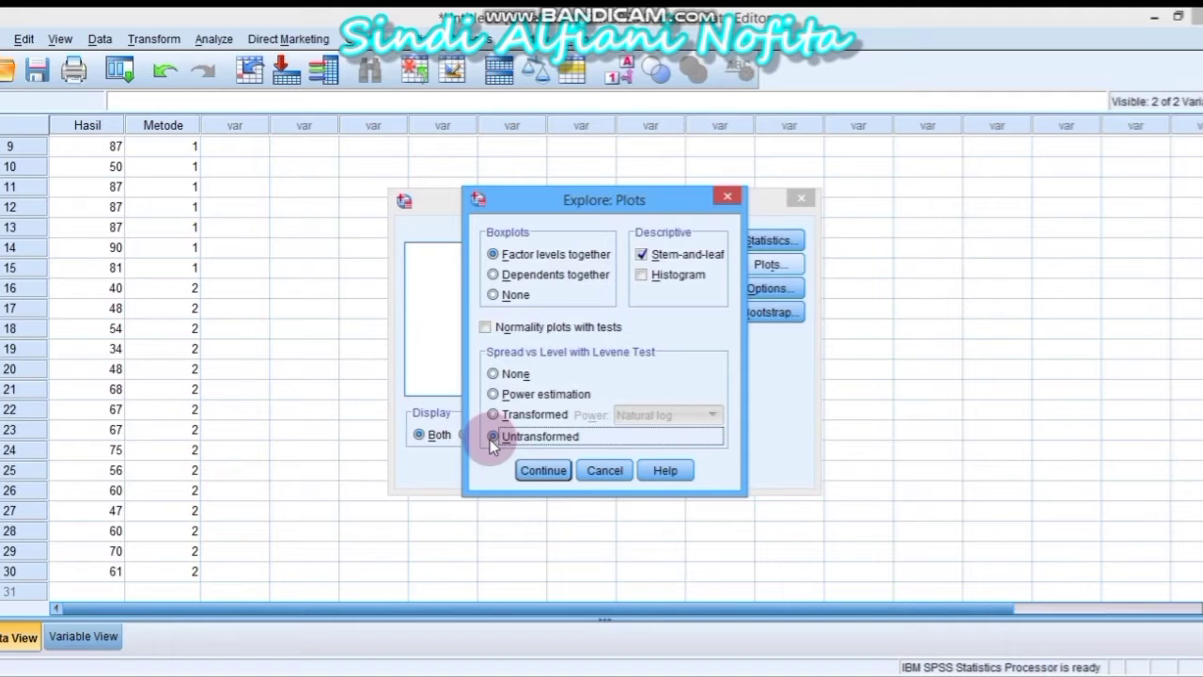
{"action": "left_click", "coordinate": [546, 465]}
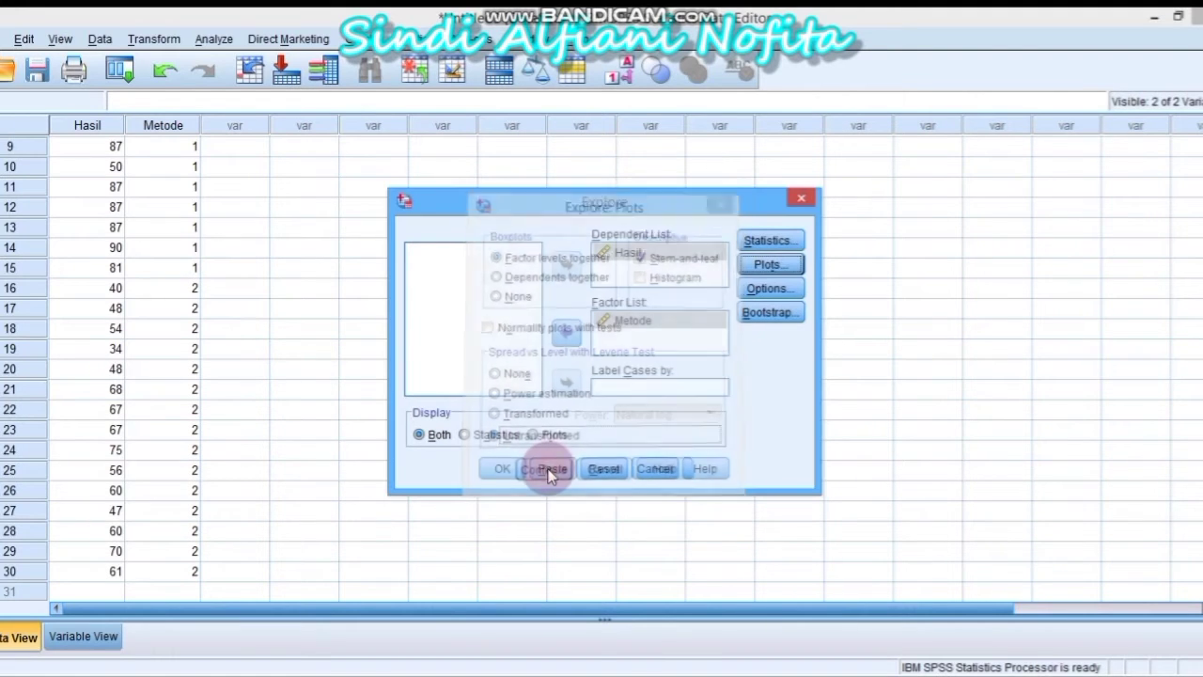
{"action": "left_click", "coordinate": [503, 468]}
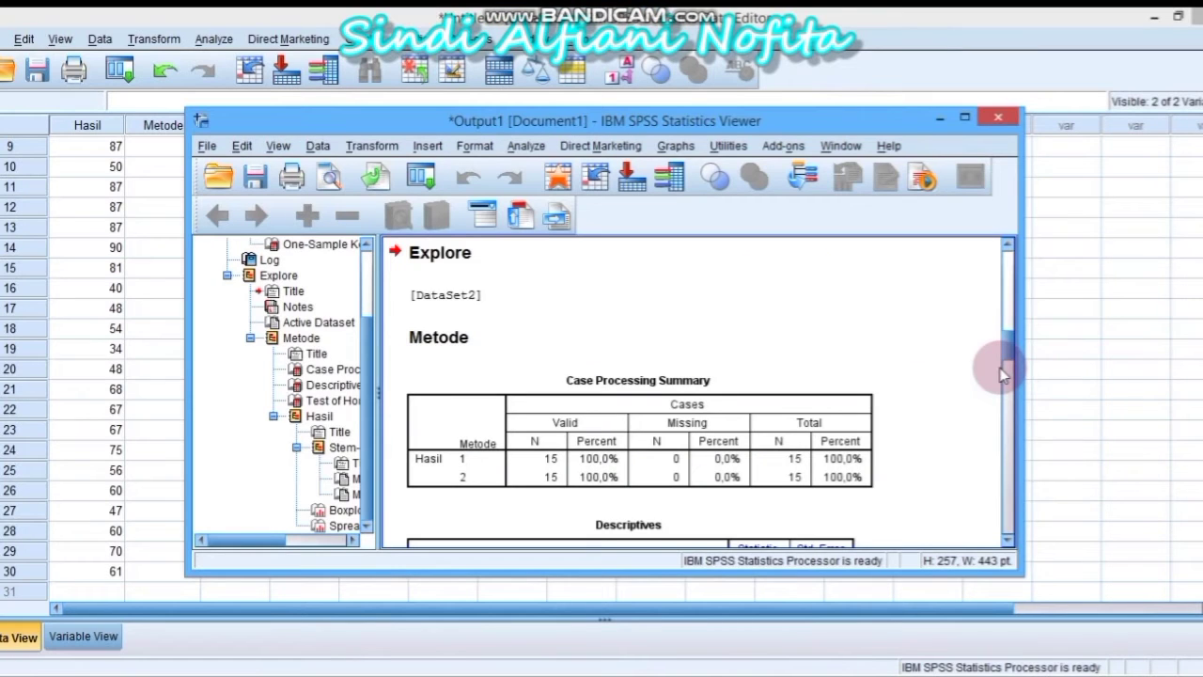
Scroll to the Test of Homogeneity of Variance table and copy it from the output
{"action": "left_click", "coordinate": [1006, 368]}
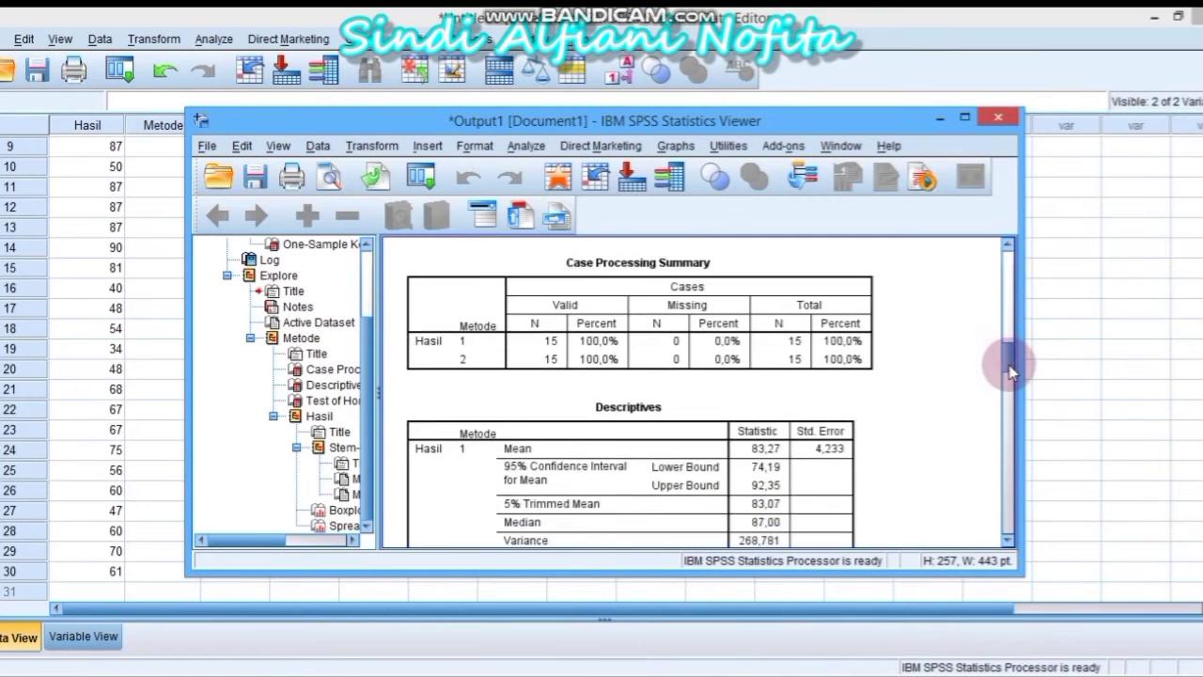
{"action": "left_click_drag", "start_coordinate": [1014, 393], "coordinate": [1008, 434]}
{"action": "left_click", "coordinate": [870, 372]}
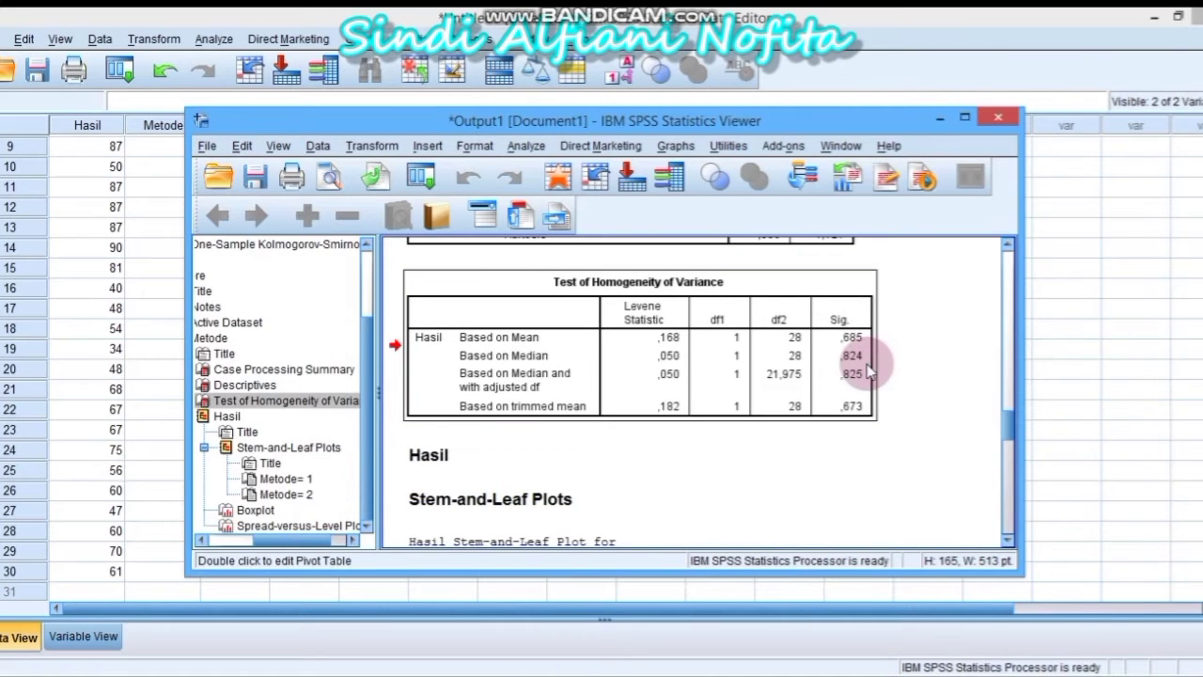
{"action": "right_click", "coordinate": [866, 364]}
{"action": "left_click", "coordinate": [881, 399]}
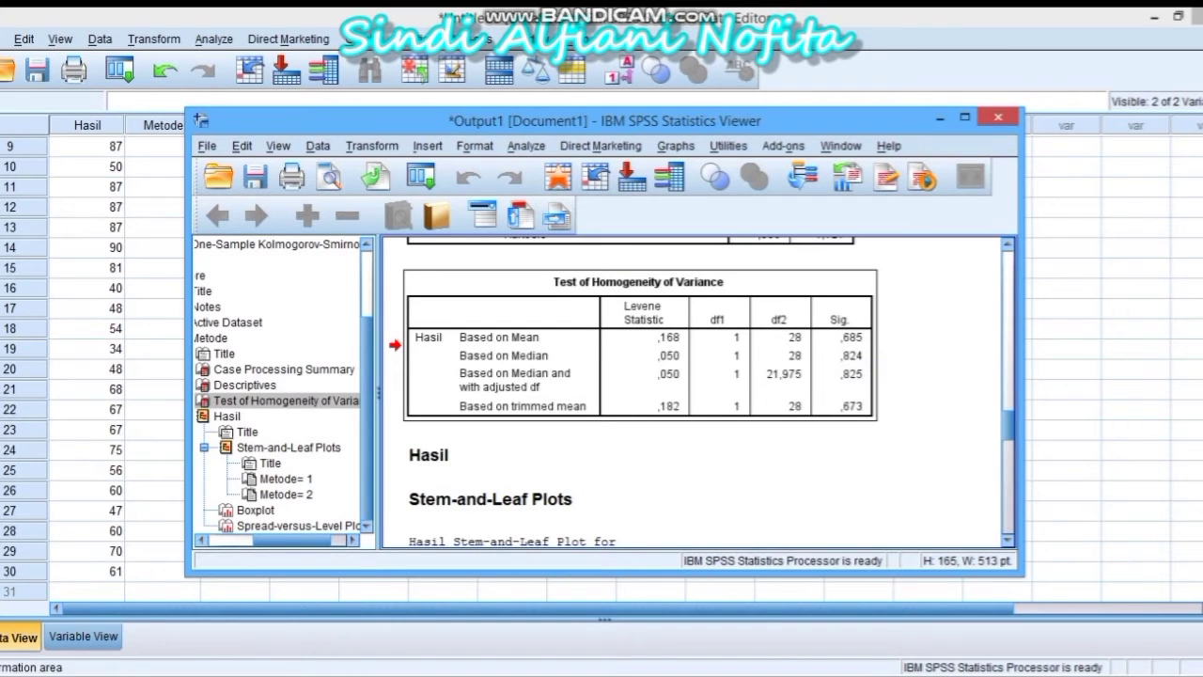
Paste the homogeneity table under 'Hasil Analisis SPSS:' in the UAS STATISTIK 2 Uji Homogenitas section
{"action": "mouse_move", "coordinate": [331, 658]}
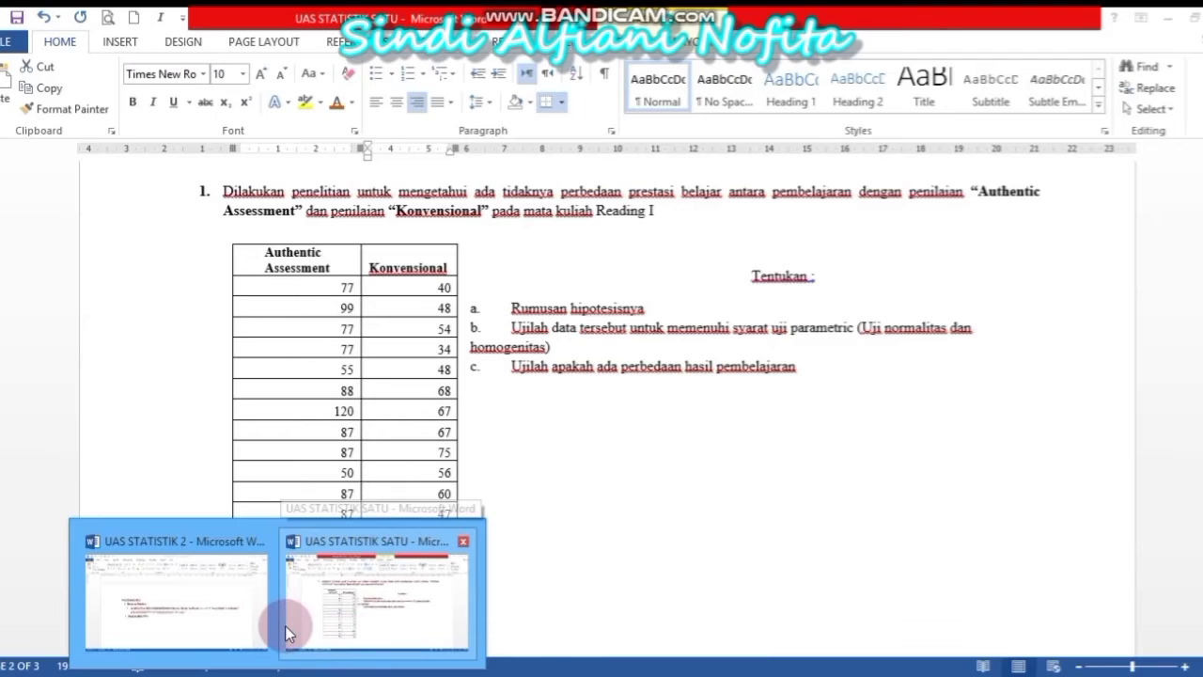
{"action": "left_click", "coordinate": [287, 625]}
{"action": "left_click_drag", "start_coordinate": [409, 288], "coordinate": [409, 576]}
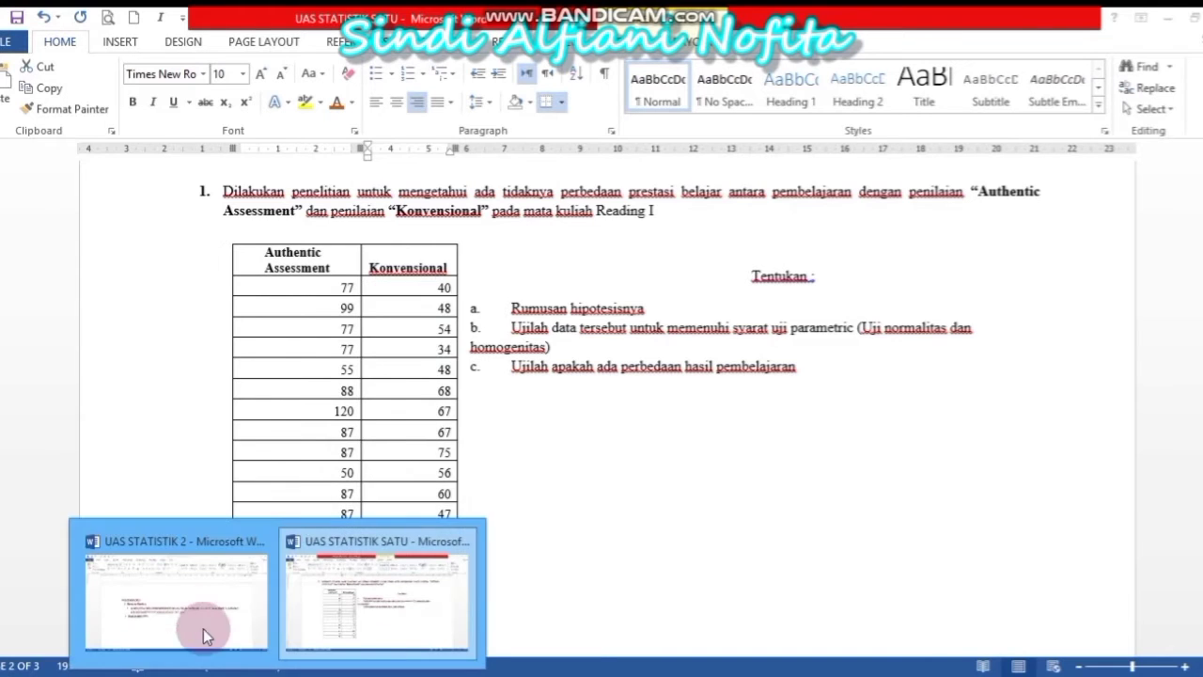
{"action": "left_click", "coordinate": [189, 615]}
{"action": "left_click", "coordinate": [292, 478]}
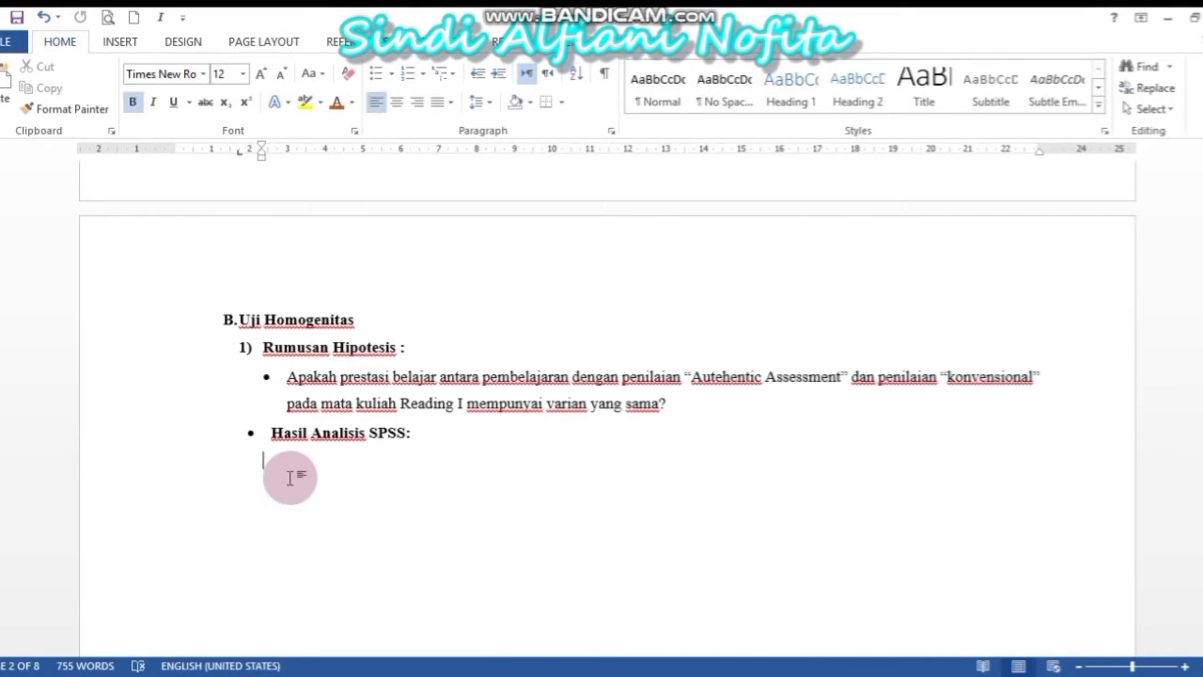
{"action": "key", "text": "ctrl+v"}
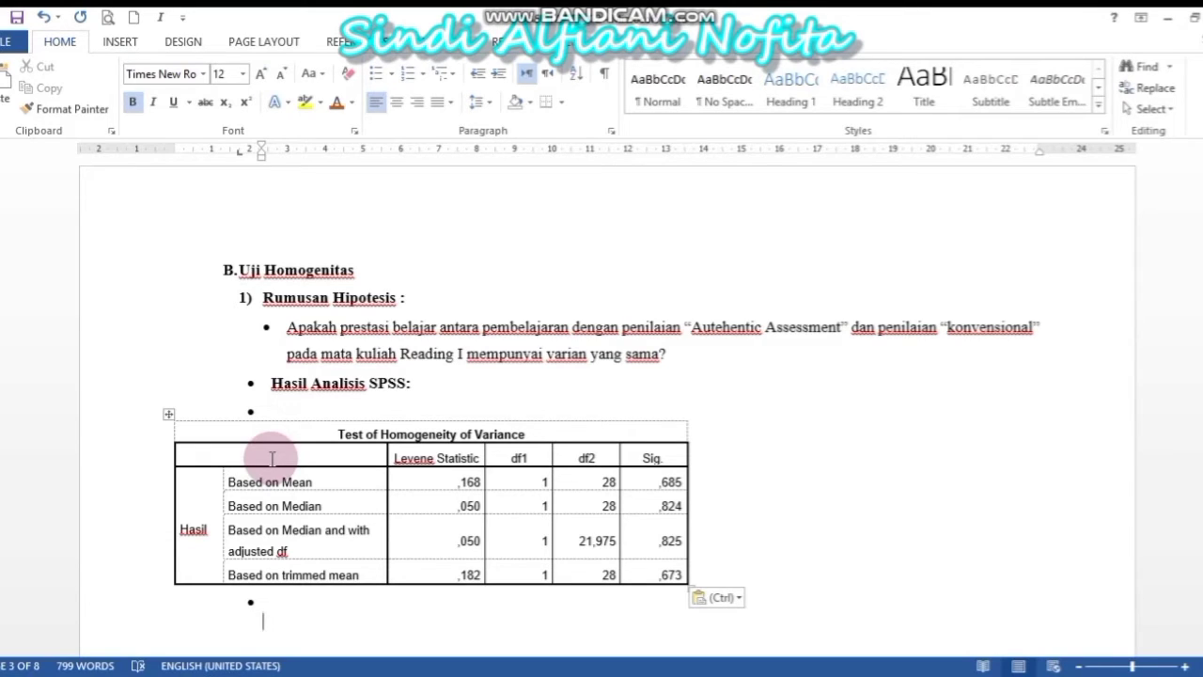
Switch to UAS STATISTIK SATU and start selecting the Authentic Assessment score column
{"action": "left_click", "coordinate": [658, 484]}
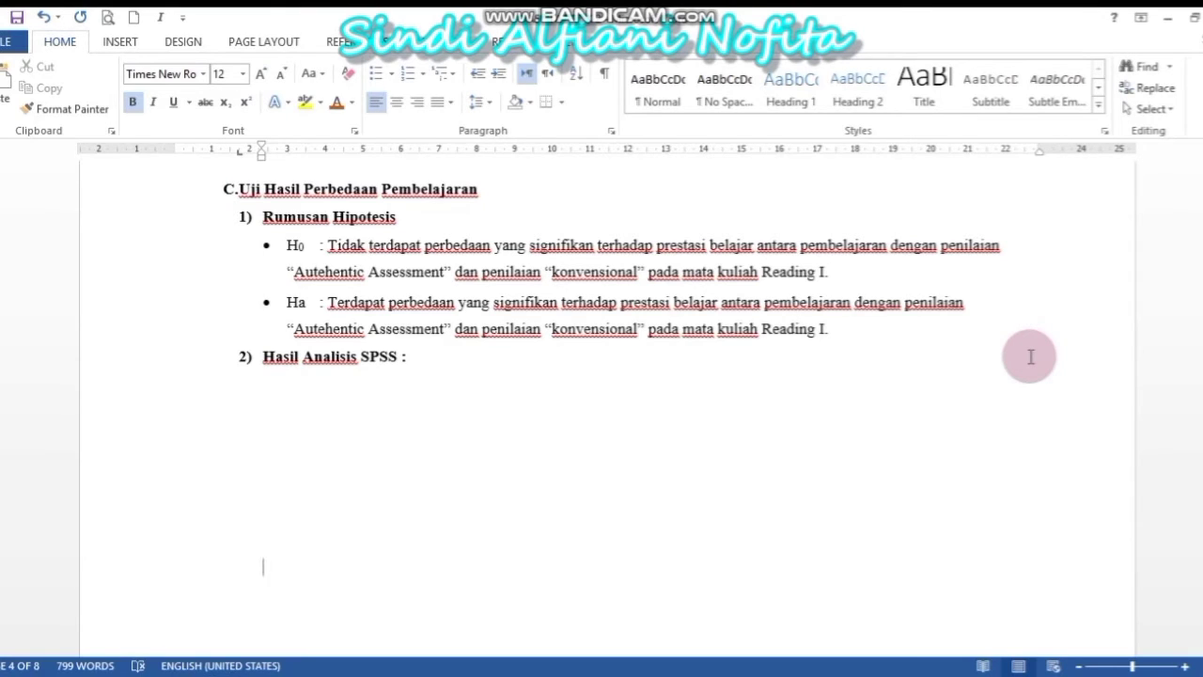
{"action": "mouse_move", "coordinate": [278, 676]}
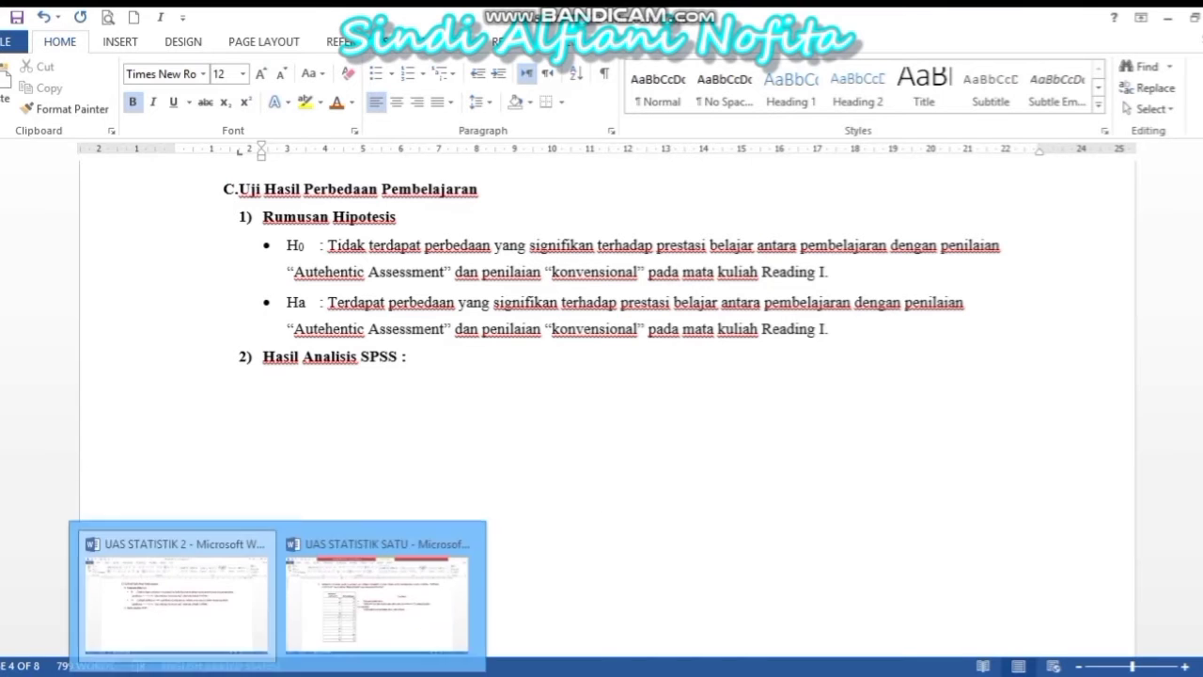
{"action": "left_click", "coordinate": [339, 620]}
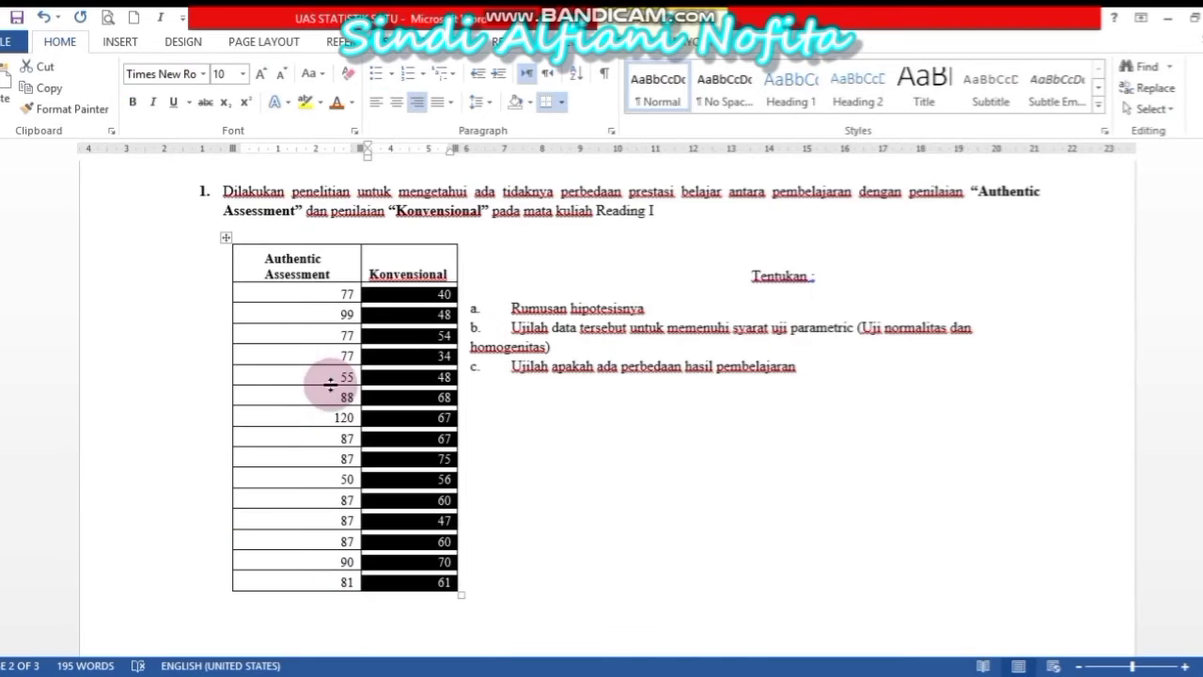
{"action": "left_click", "coordinate": [300, 293]}
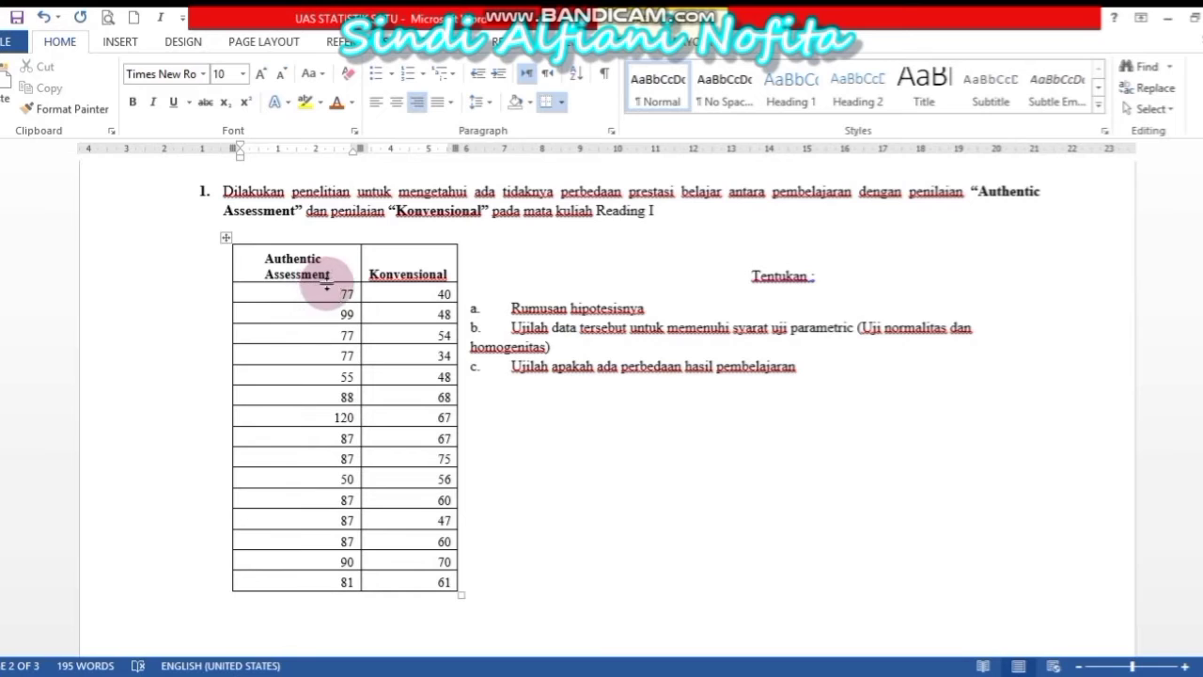
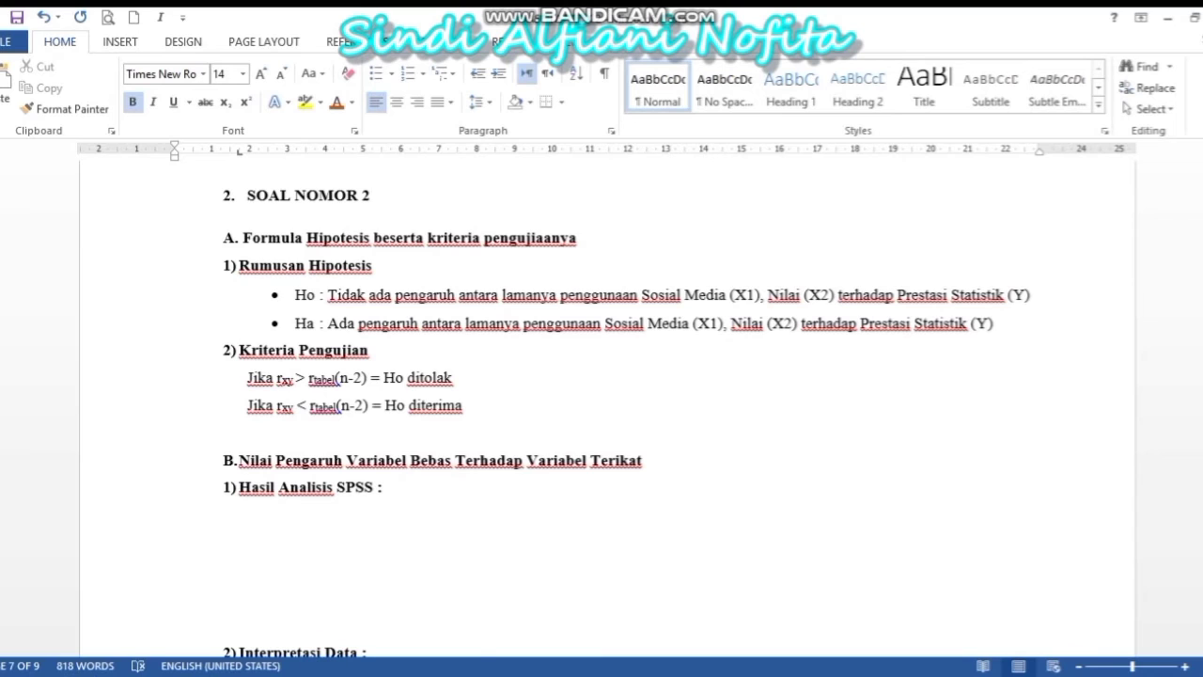
Copy the question's 15 data rows from Word into row 1 of the empty SPSS dataset
{"action": "mouse_move", "coordinate": [282, 670]}
{"action": "left_click", "coordinate": [364, 622]}
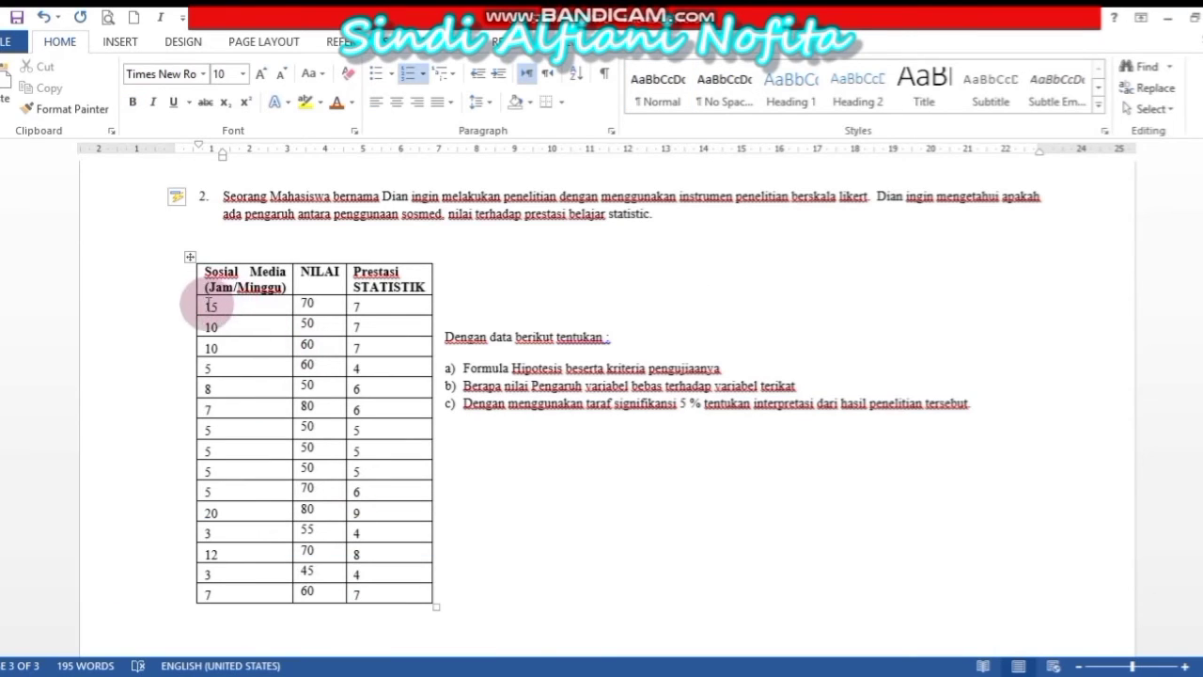
{"action": "left_click_drag", "start_coordinate": [214, 303], "coordinate": [384, 591]}
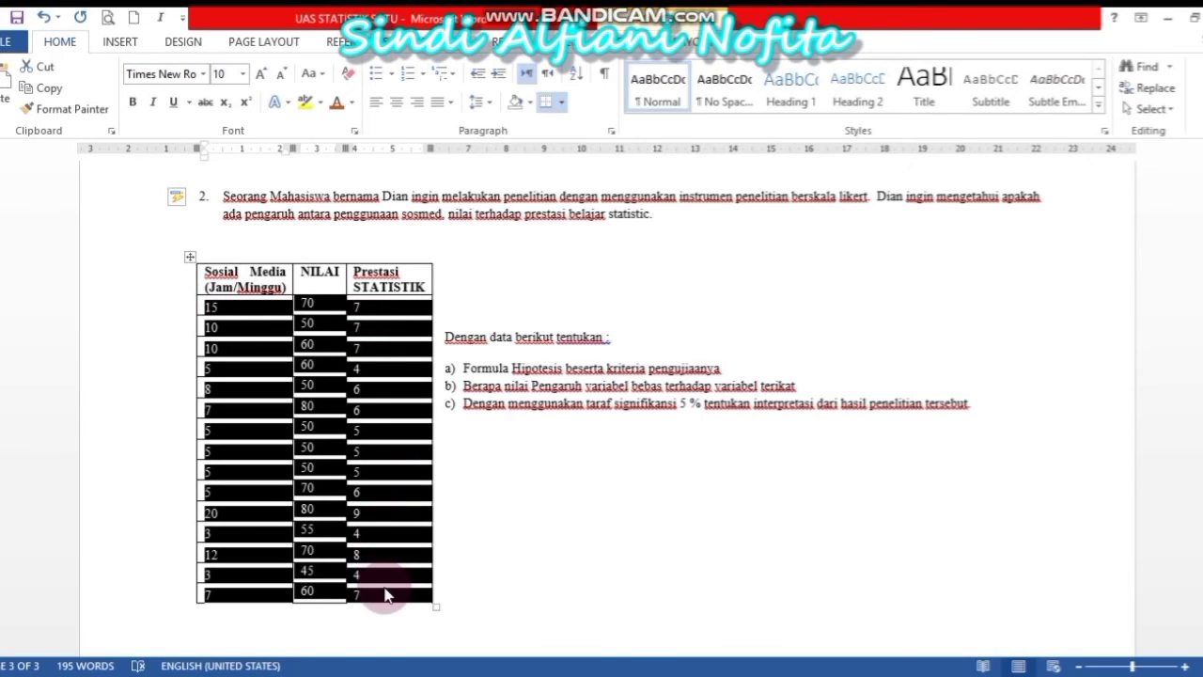
{"action": "mouse_move", "coordinate": [395, 675]}
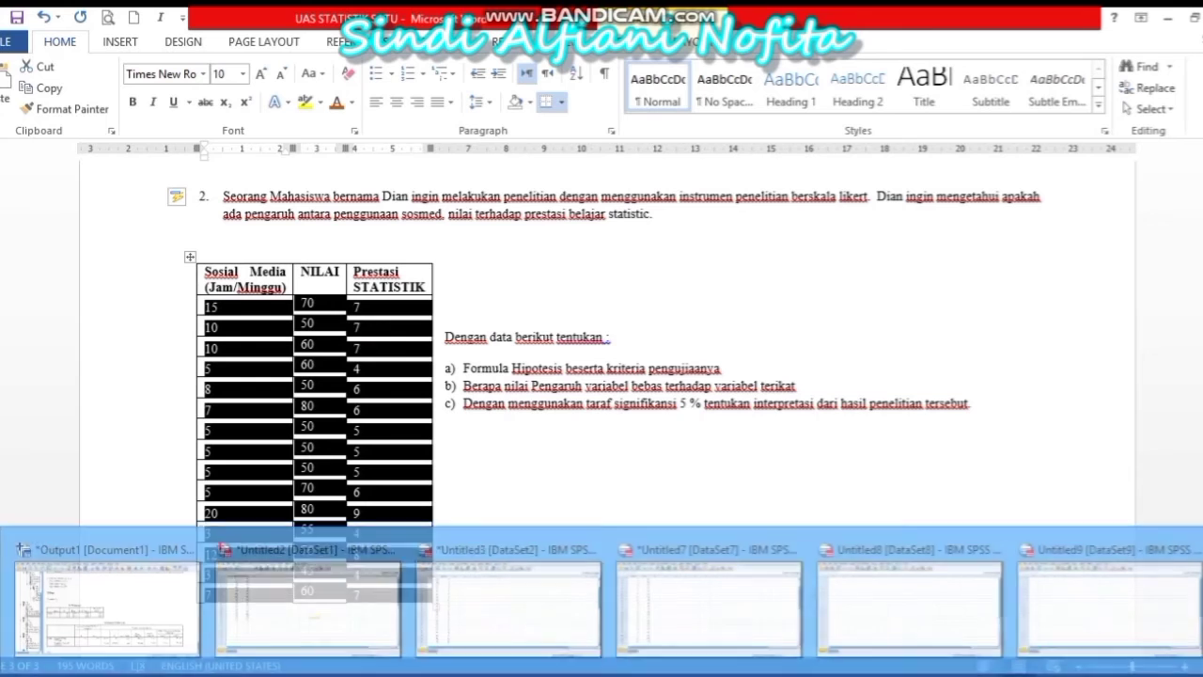
{"action": "left_click", "coordinate": [859, 624]}
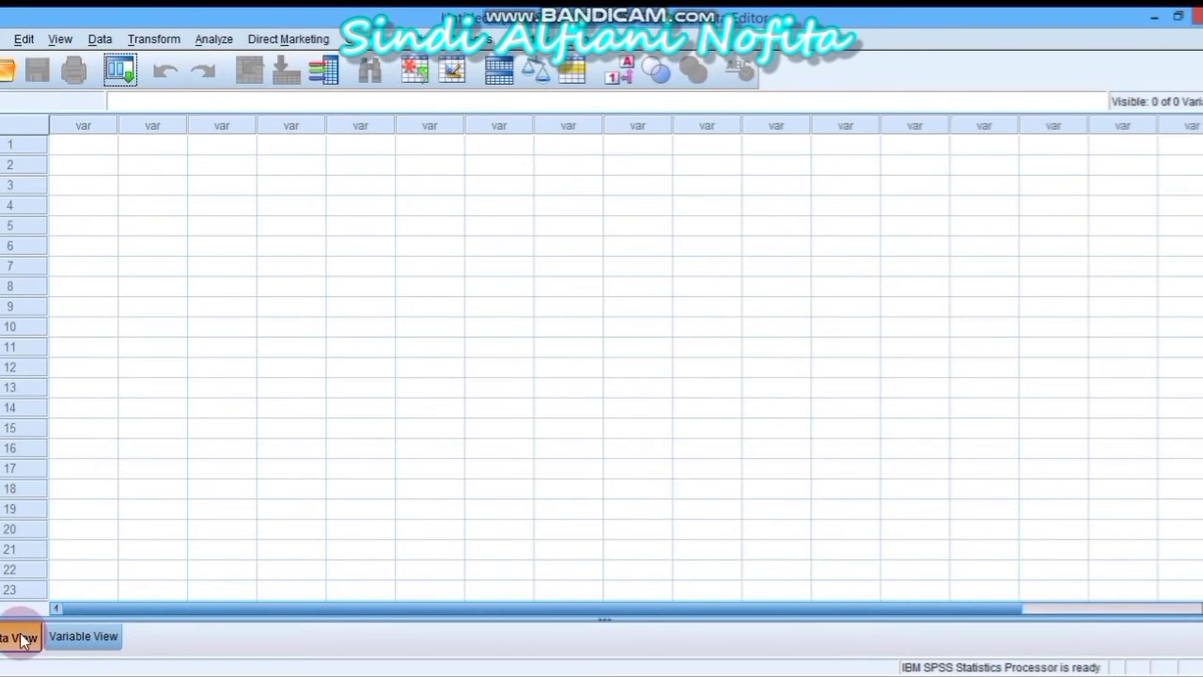
{"action": "left_click", "coordinate": [88, 143]}
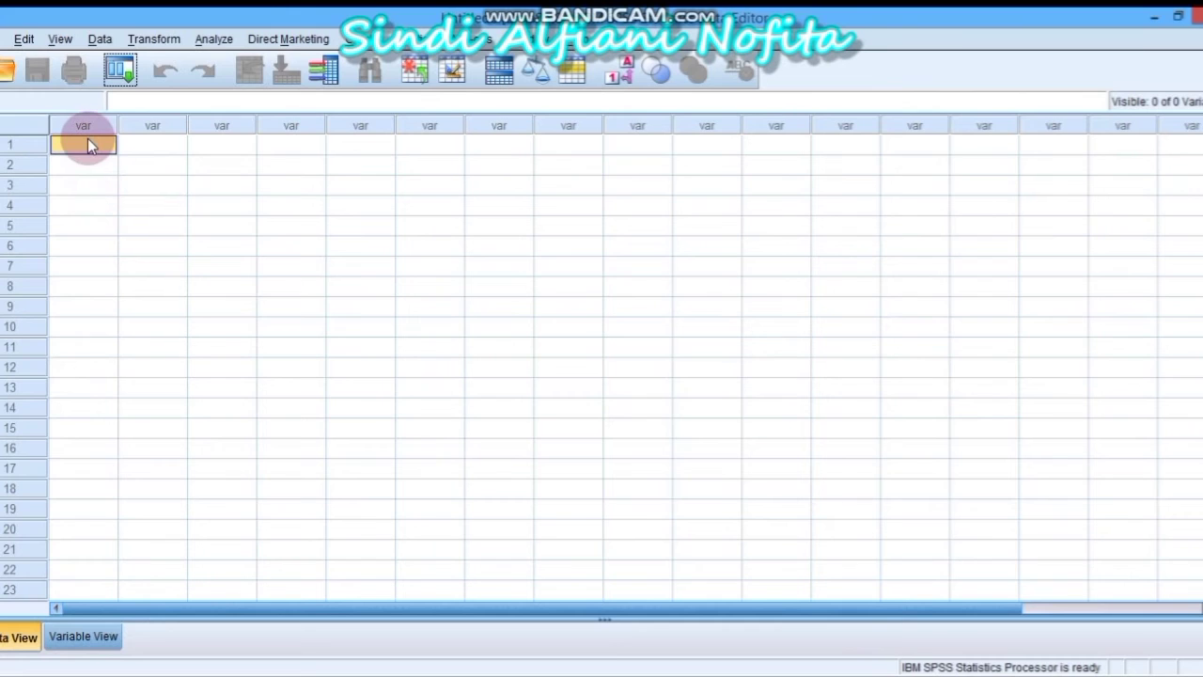
{"action": "type", "text": "15,00\t70,00\t7,00 10,00\t50,00\t7,00 10,00\t60,00\t7,00 5,00\t60,00\t4,00 8,00\t50,00\t6,00 7,00\t80,00\t6,00 5,00\t50,00\t5,00 5,00\t50,00\t5,00 5,00\t50,00\t5,00 5,00\t70,00\t6,00 20,00\t80,00\t9,00 3,00\t55,00\t4,00 12,00\t70,00\t8,00 3,00\t45,00\t4,00 7,00\t60,00\t7,00"}
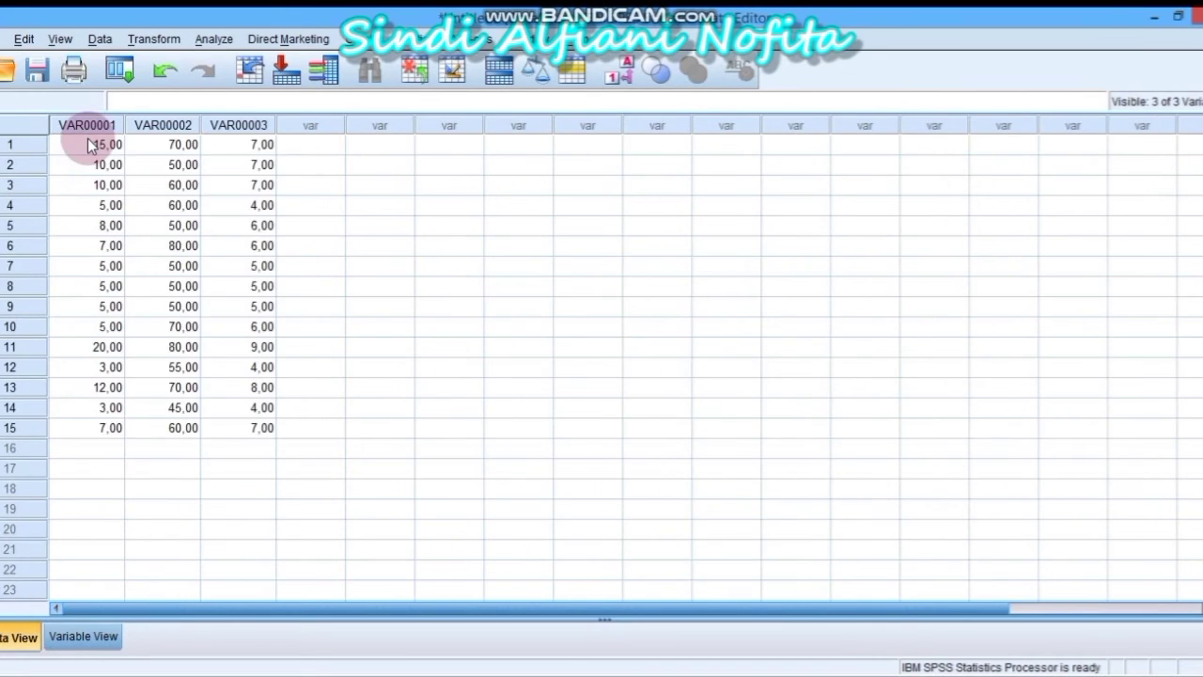
In Variable View, rename the three variables to Sosmed, Nilai and Prestasi
{"action": "left_click", "coordinate": [106, 636]}
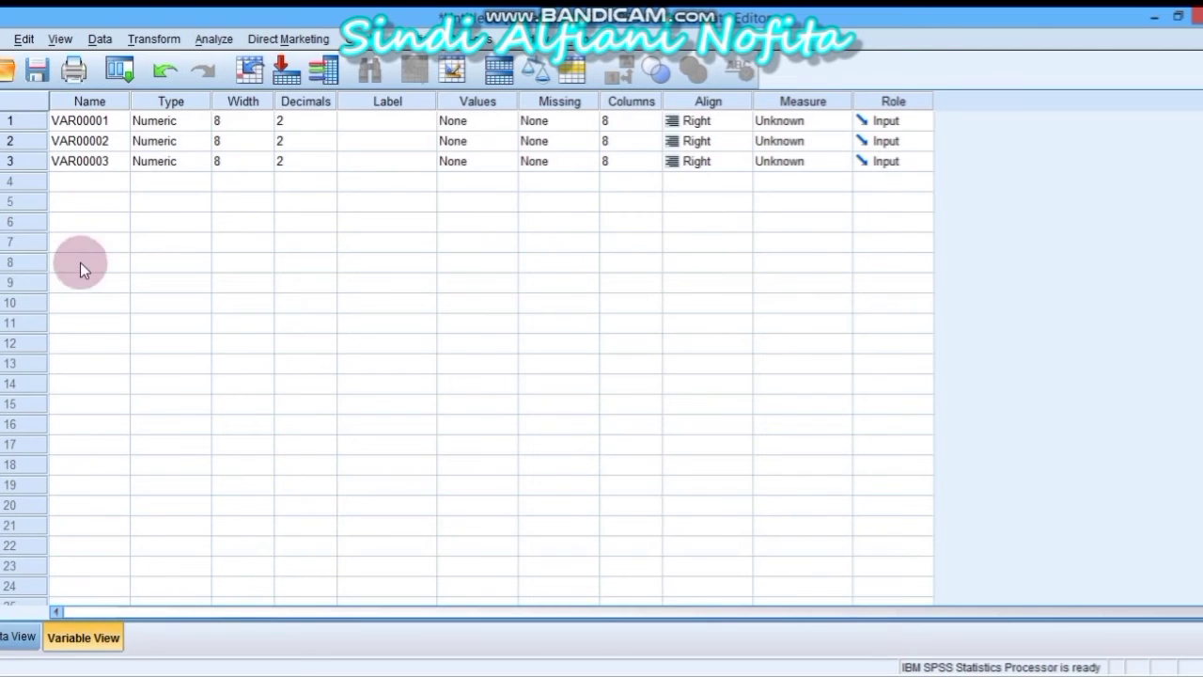
{"action": "left_click", "coordinate": [101, 120]}
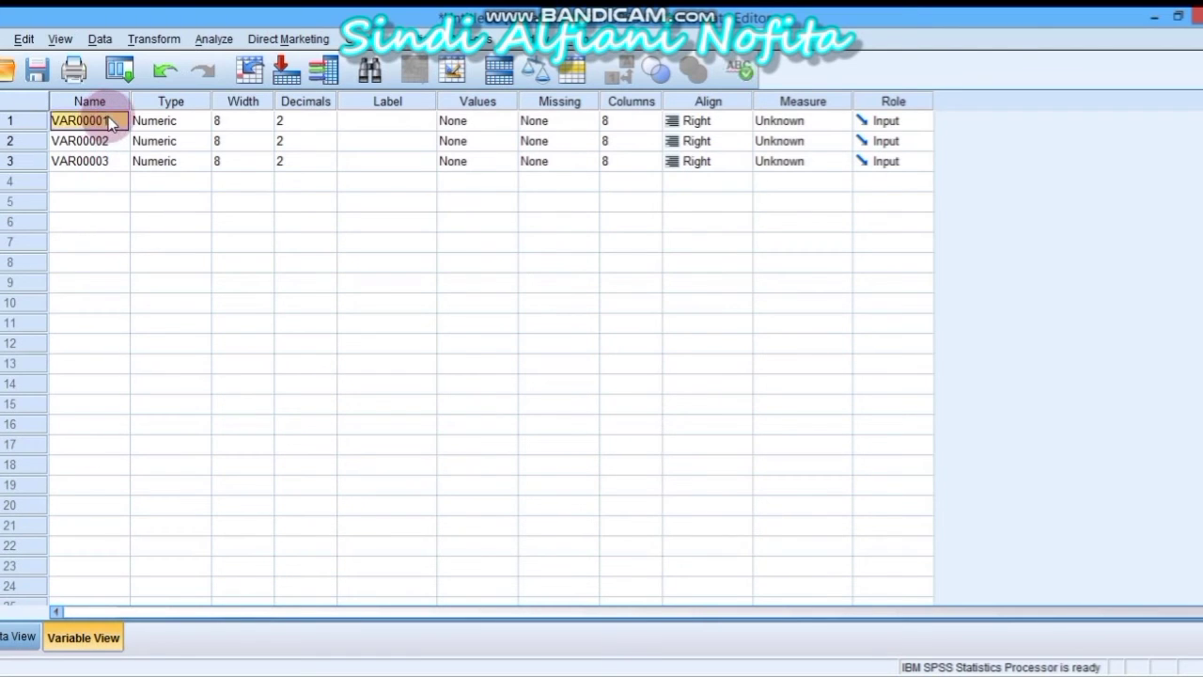
{"action": "type", "text": "Sosmed"}
{"action": "left_click", "coordinate": [110, 141]}
{"action": "type", "text": "Nilai"}
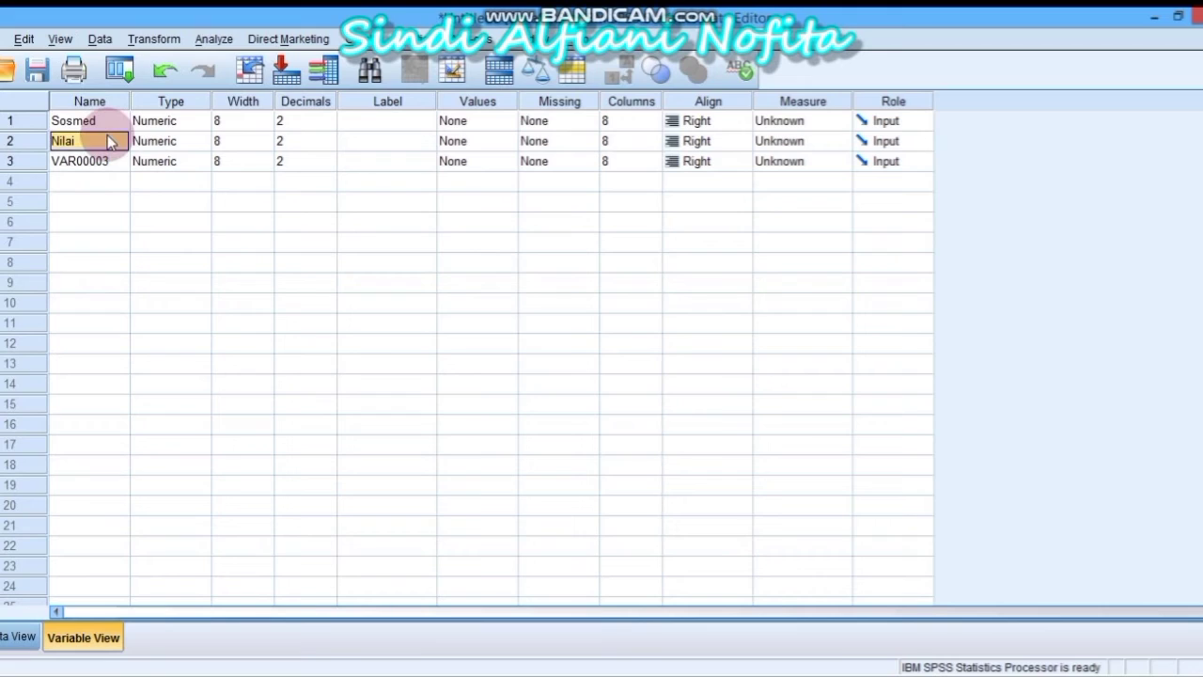
{"action": "key", "text": "Return"}
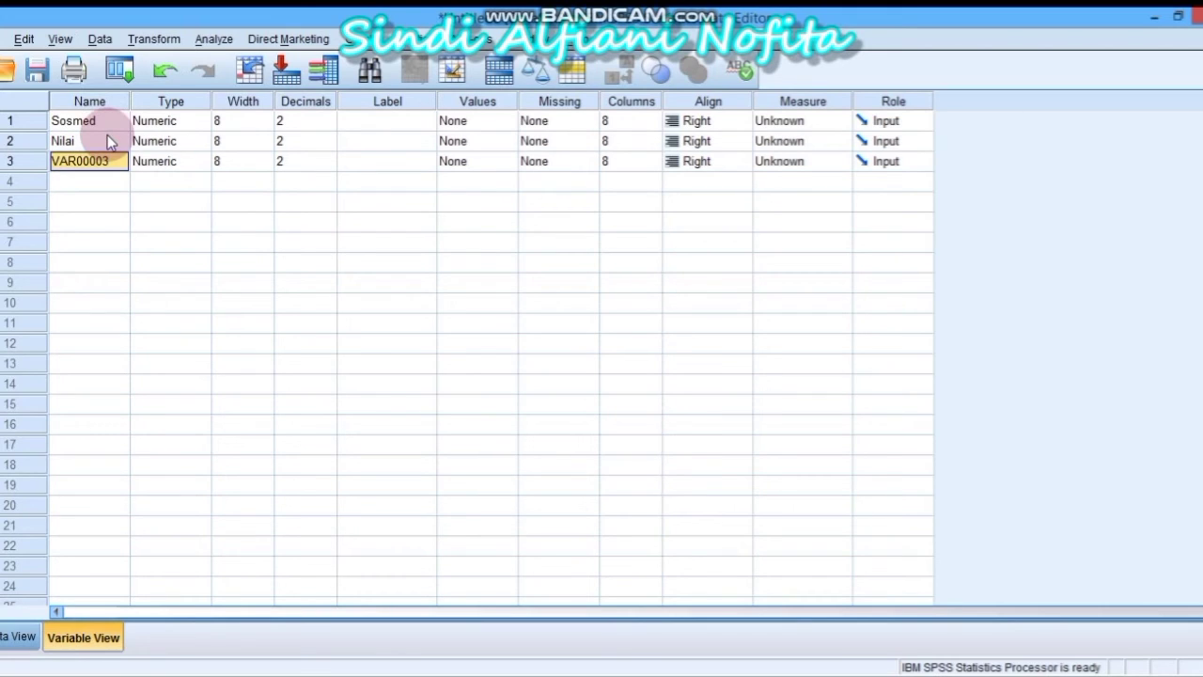
{"action": "type", "text": "Prestasi"}
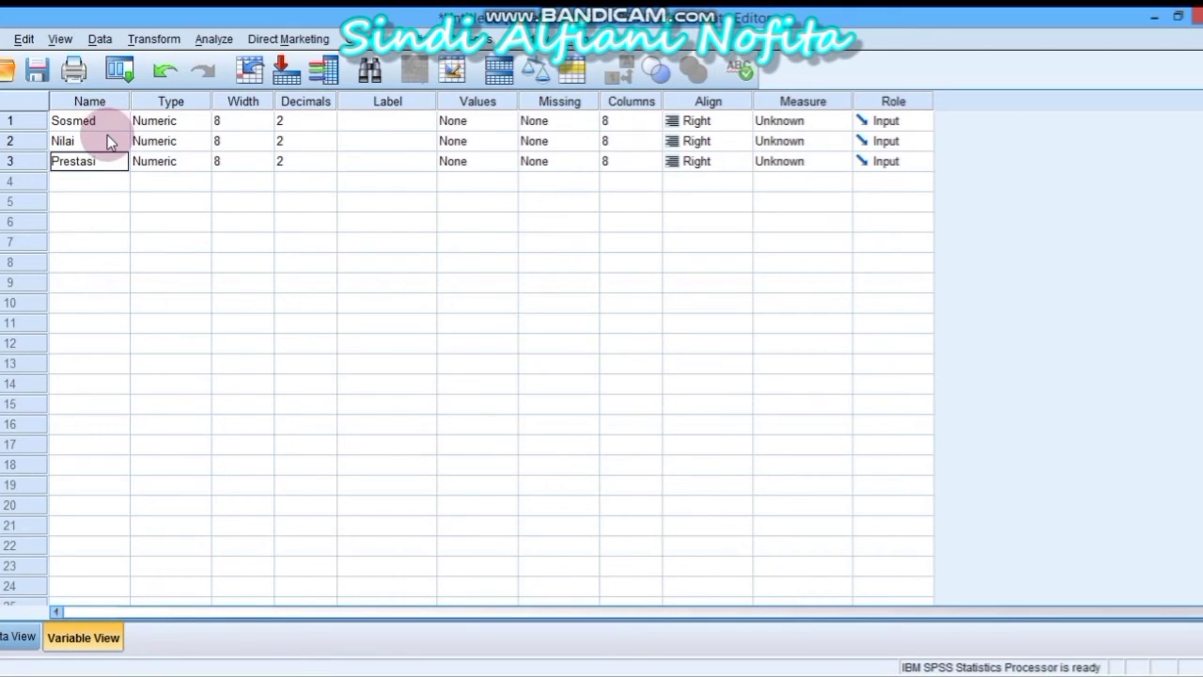
Set Decimals to 0 for Sosmed, Nilai and Prestasi, then return to Data View
{"action": "left_click", "coordinate": [296, 120]}
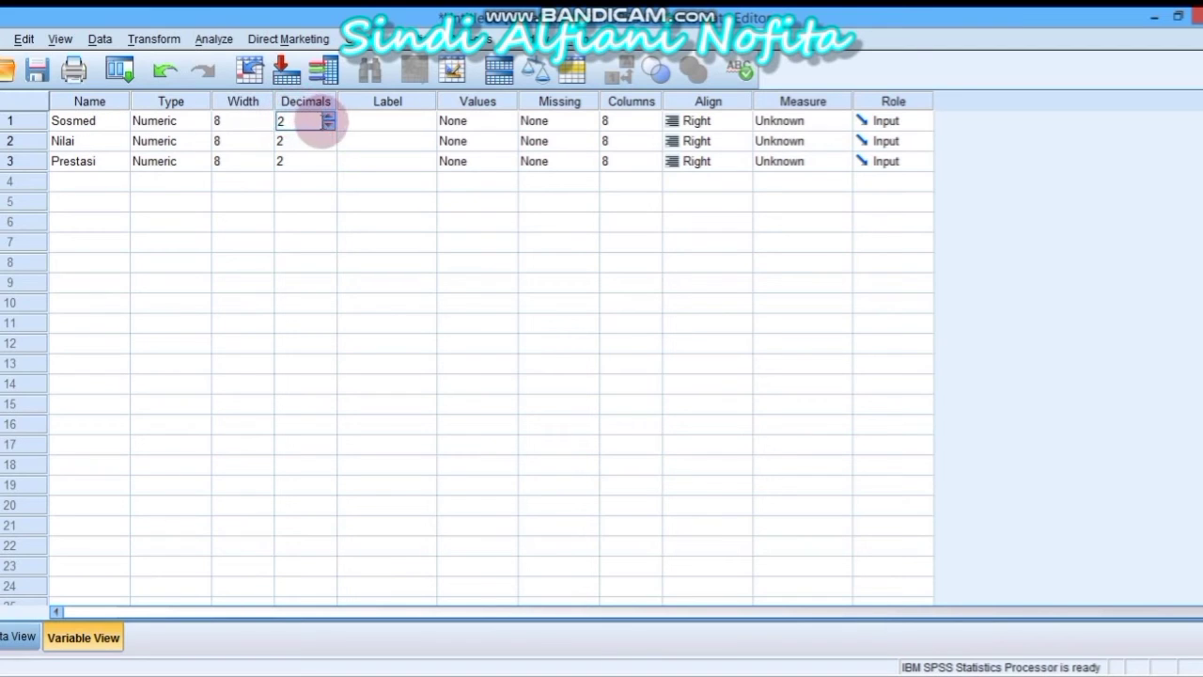
{"action": "left_click", "coordinate": [329, 125]}
{"action": "left_click", "coordinate": [328, 125]}
{"action": "left_click", "coordinate": [328, 141]}
{"action": "left_click", "coordinate": [329, 145]}
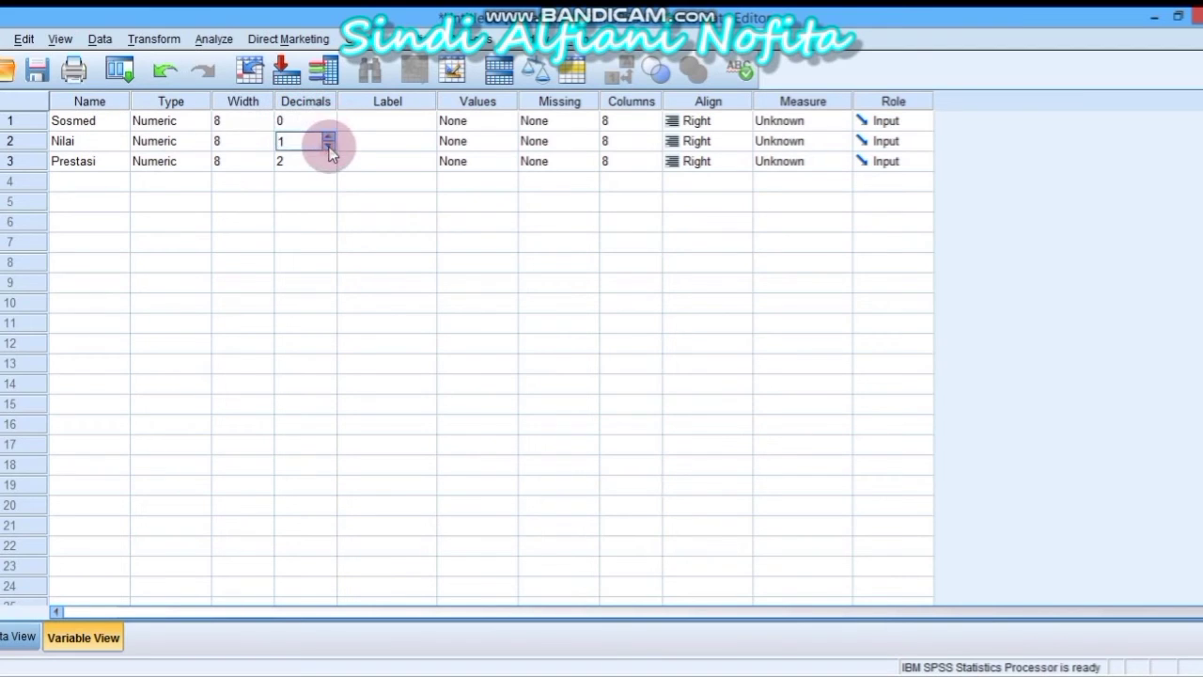
{"action": "left_click", "coordinate": [329, 146]}
{"action": "left_click", "coordinate": [328, 161]}
{"action": "left_click", "coordinate": [328, 166]}
{"action": "left_click", "coordinate": [328, 166]}
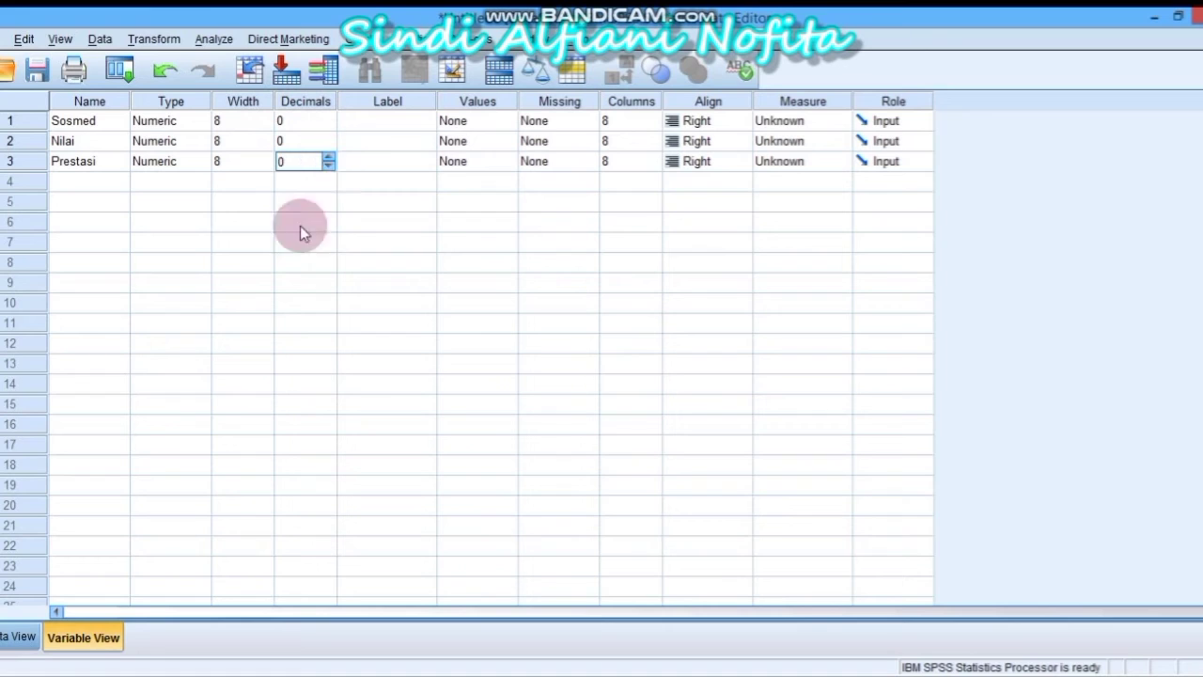
{"action": "left_click", "coordinate": [19, 638]}
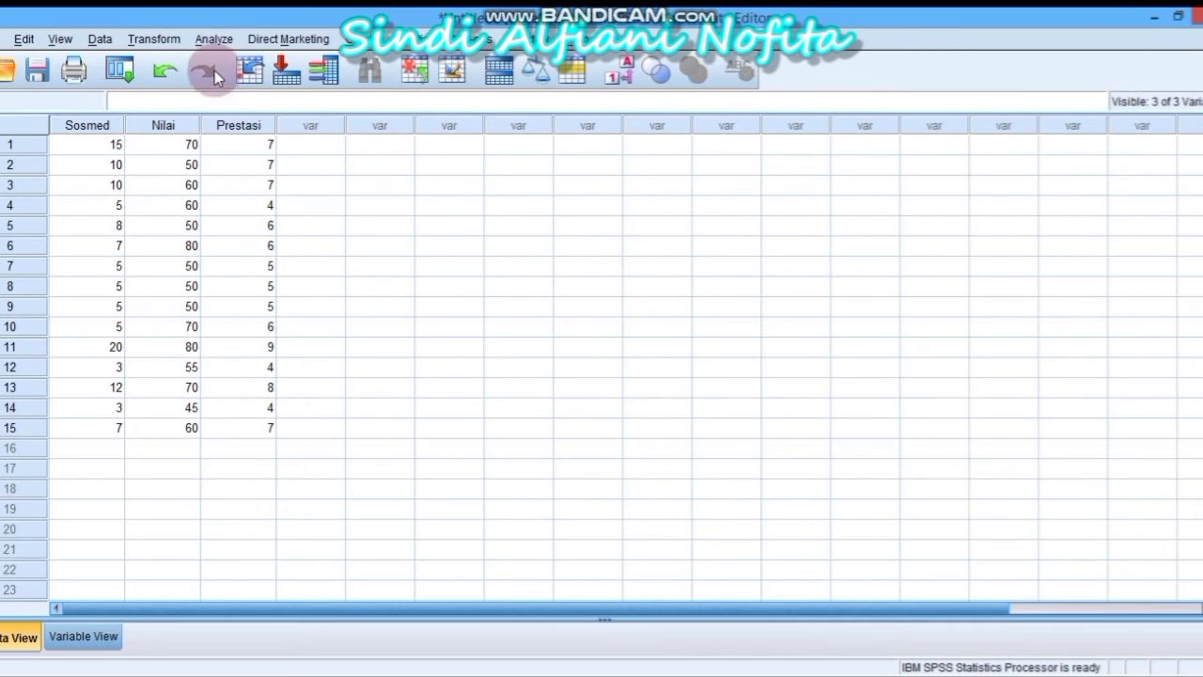
Start a Linear Regression with Prestasi as the dependent variable
{"action": "left_click", "coordinate": [215, 45]}
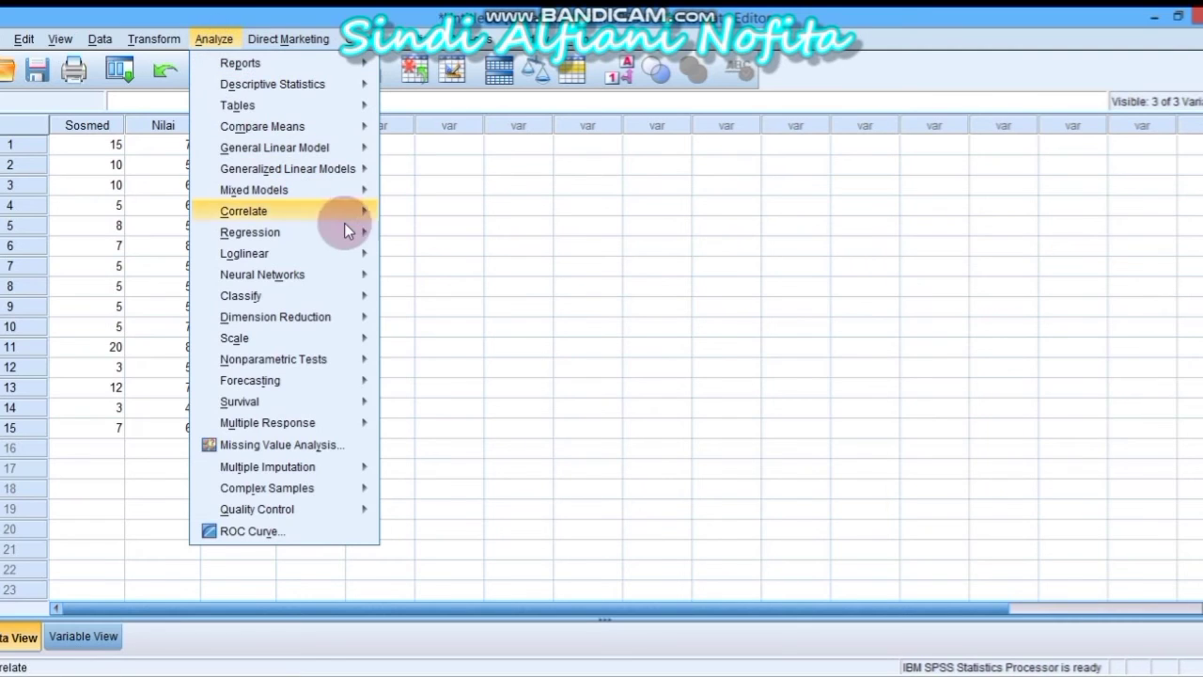
{"action": "mouse_move", "coordinate": [360, 230]}
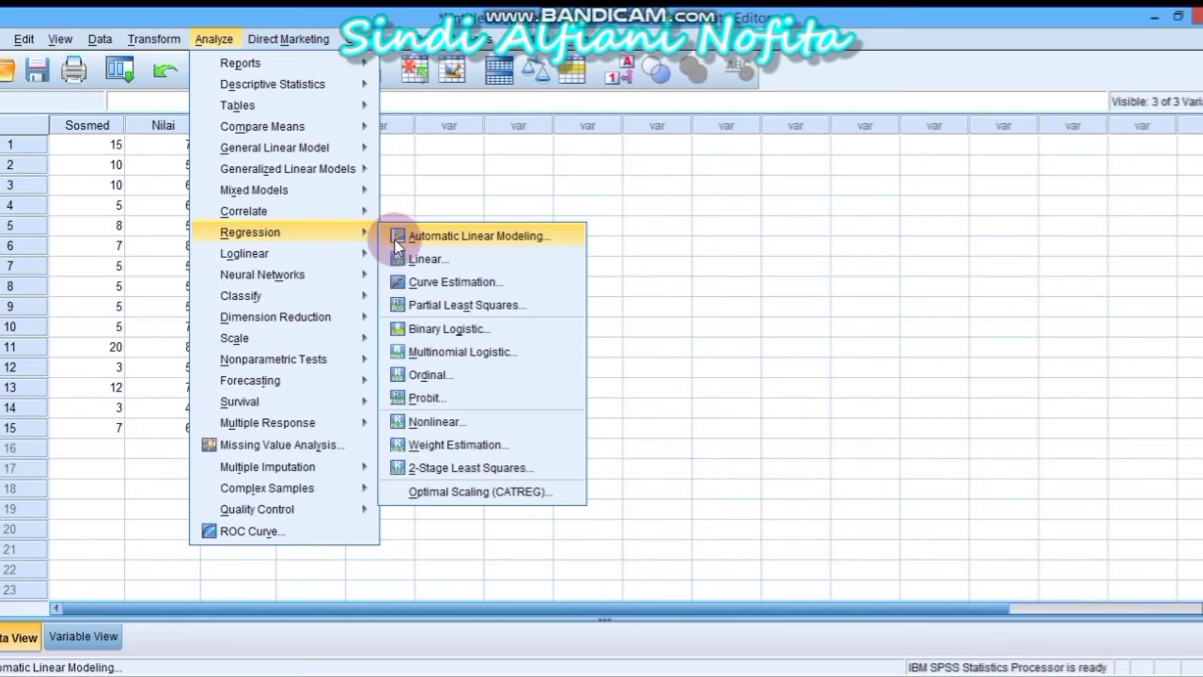
{"action": "left_click", "coordinate": [419, 260]}
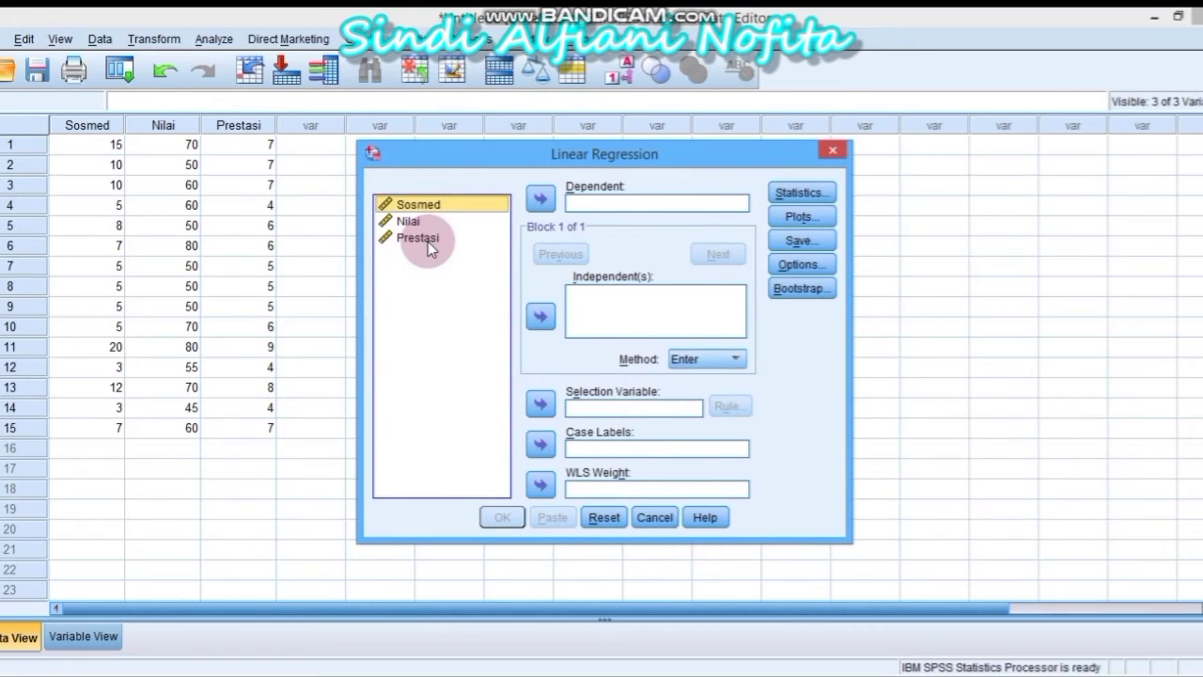
{"action": "left_click", "coordinate": [428, 241]}
{"action": "left_click", "coordinate": [428, 242]}
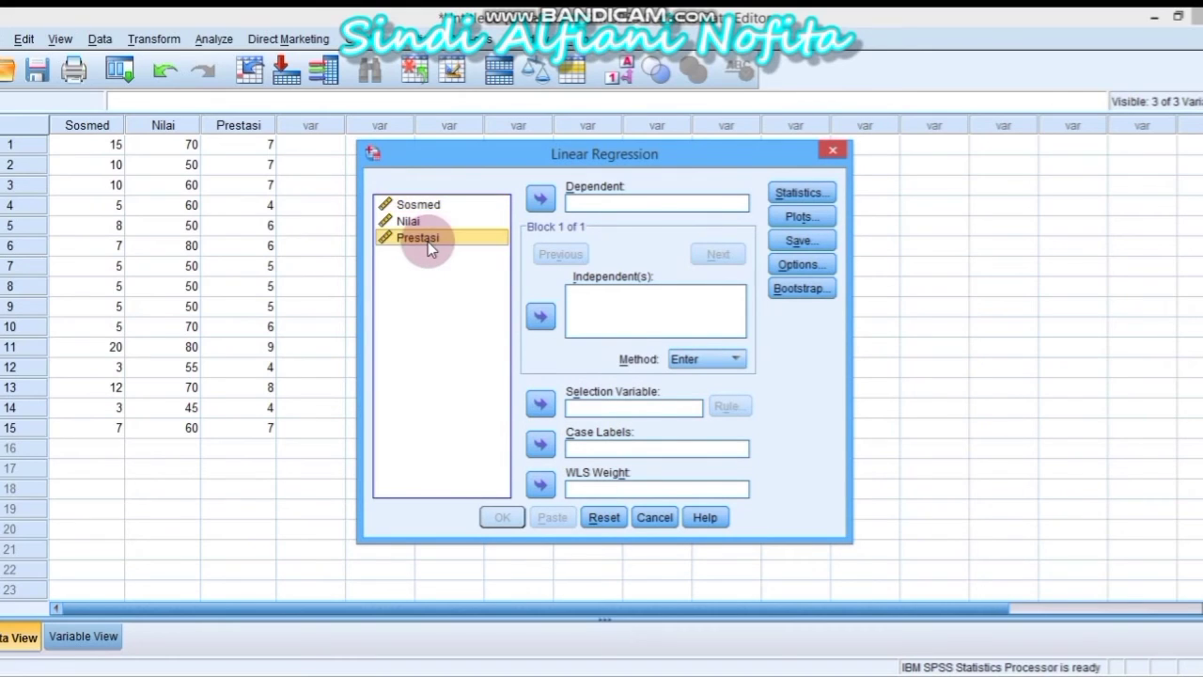
{"action": "left_click", "coordinate": [542, 199]}
Add Sosmed and Nilai as the independent variables
{"action": "left_click", "coordinate": [464, 208]}
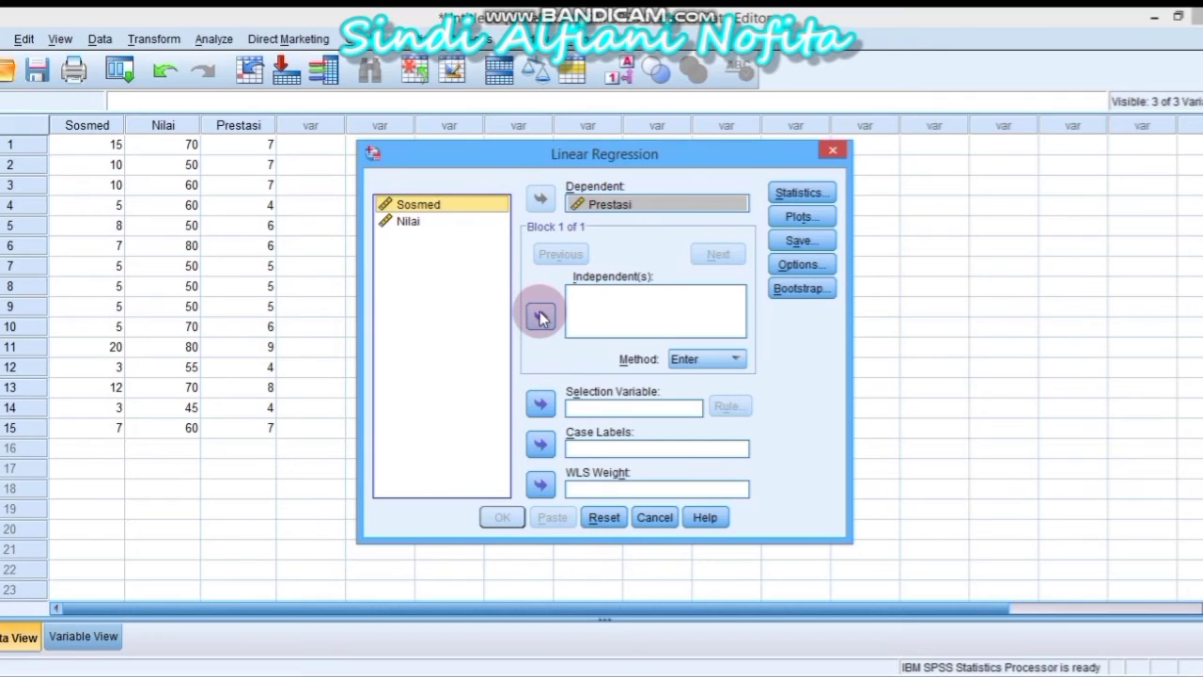
{"action": "left_click", "coordinate": [542, 319]}
{"action": "left_click", "coordinate": [457, 224]}
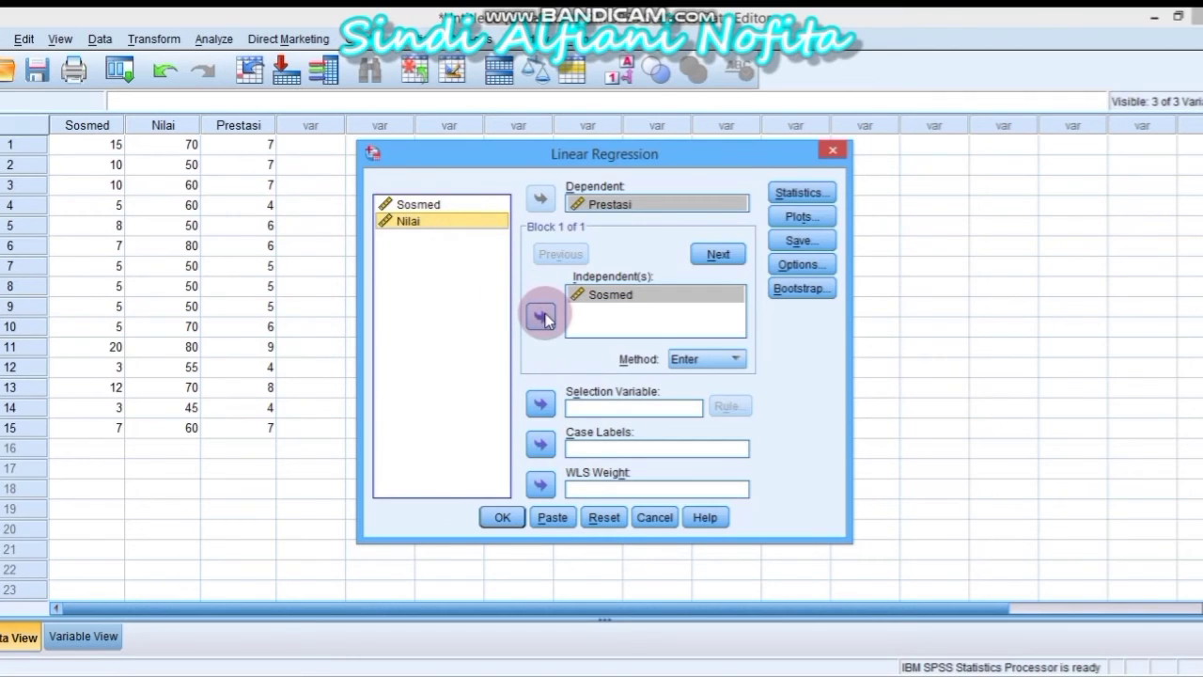
{"action": "left_click", "coordinate": [542, 319]}
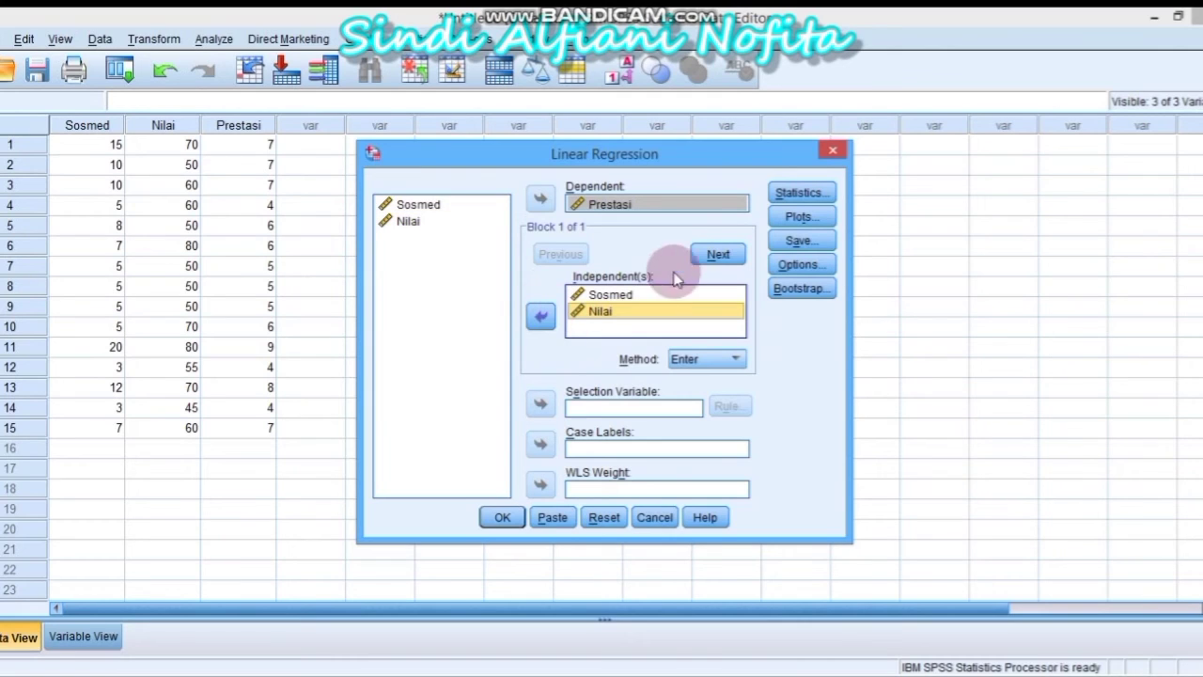
Turn on R squared change and Descriptives in the regression Statistics options
{"action": "left_click", "coordinate": [789, 193]}
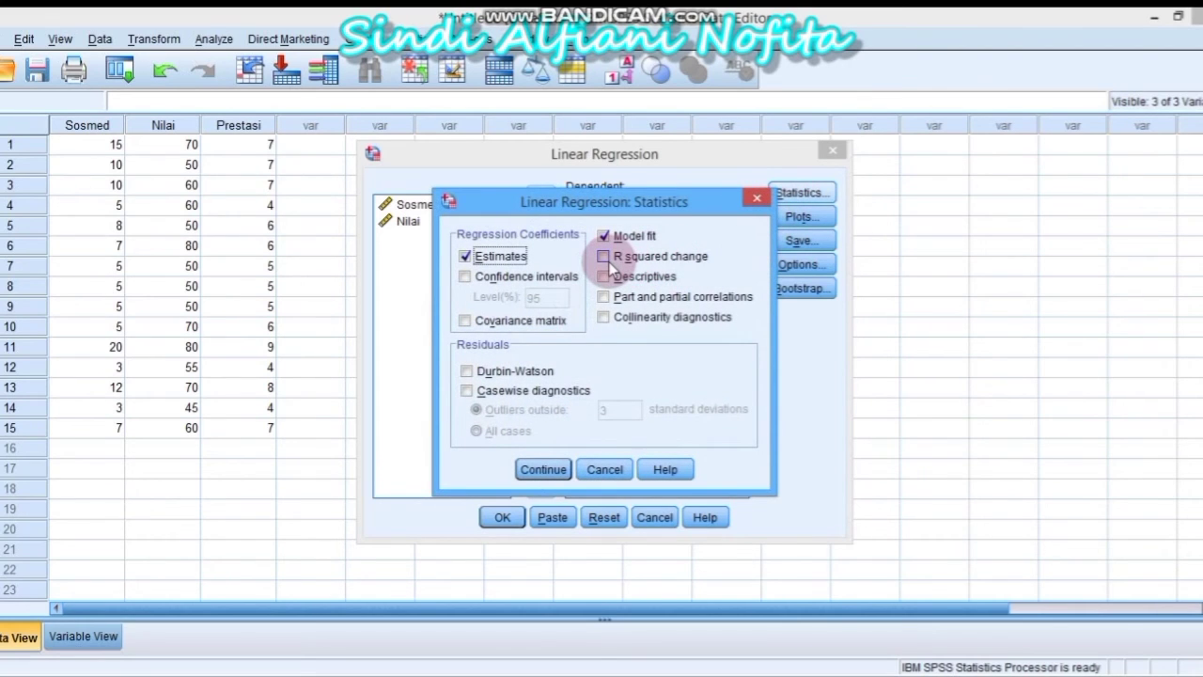
{"action": "left_click", "coordinate": [607, 261]}
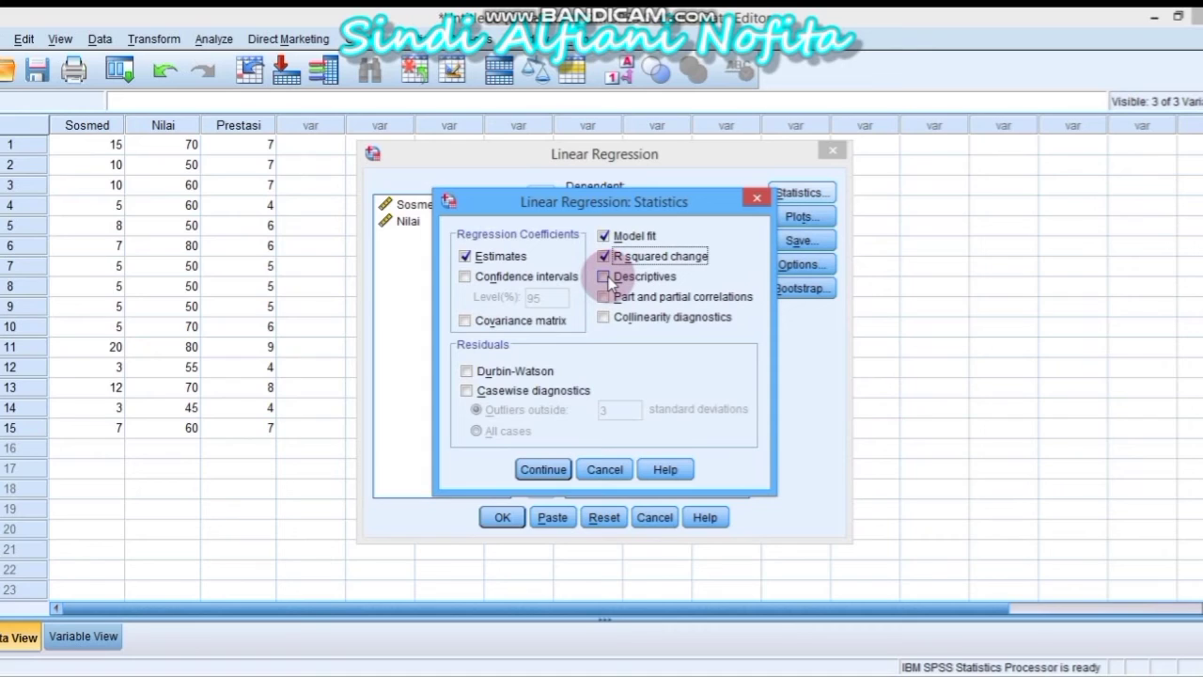
{"action": "left_click", "coordinate": [611, 283]}
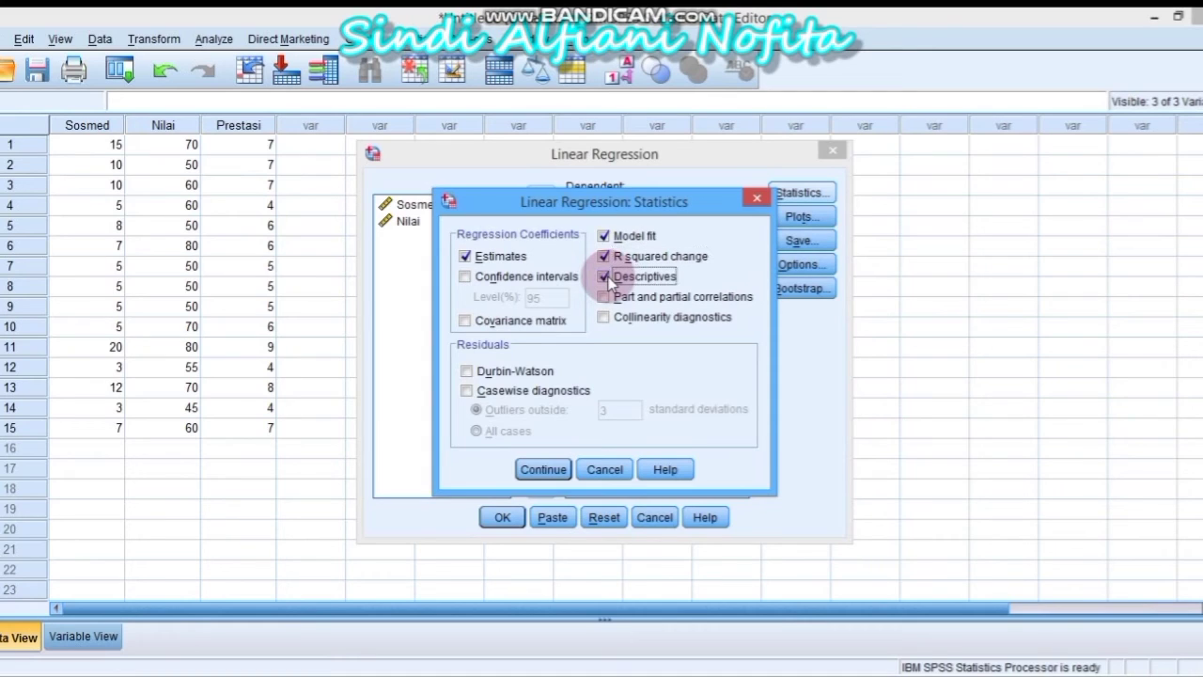
{"action": "left_click", "coordinate": [557, 469]}
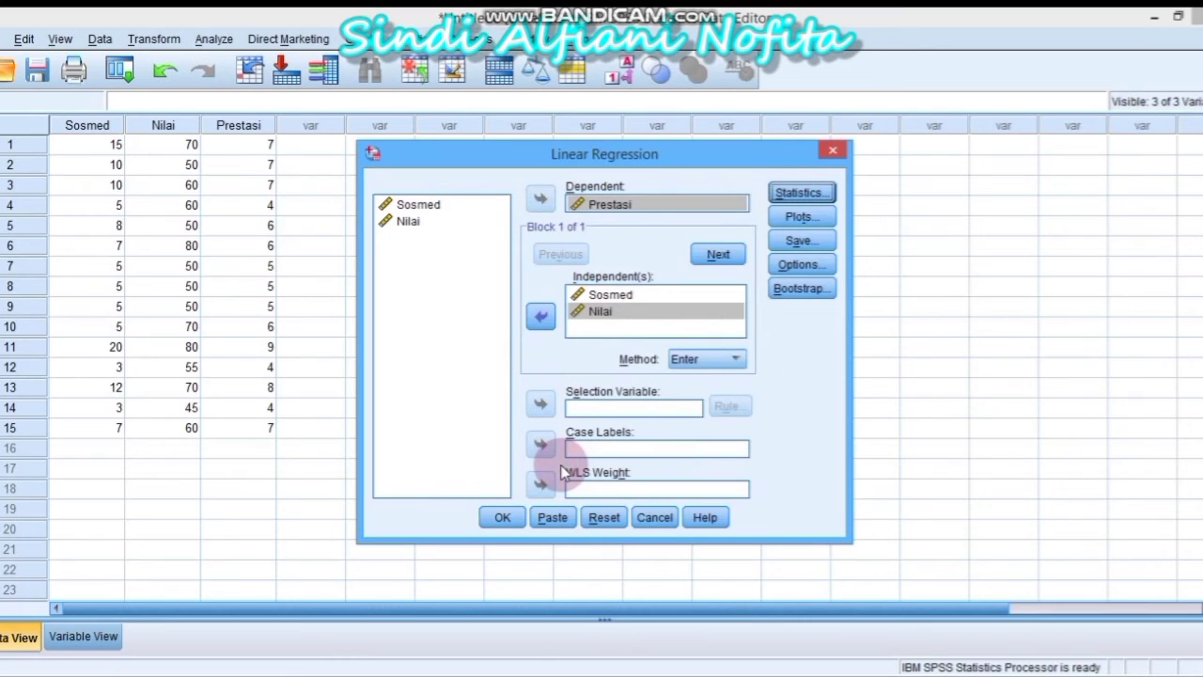
Plot DEPENDNT against *ZRESID with a histogram and normal probability plot, then run the regression
{"action": "left_click", "coordinate": [798, 217]}
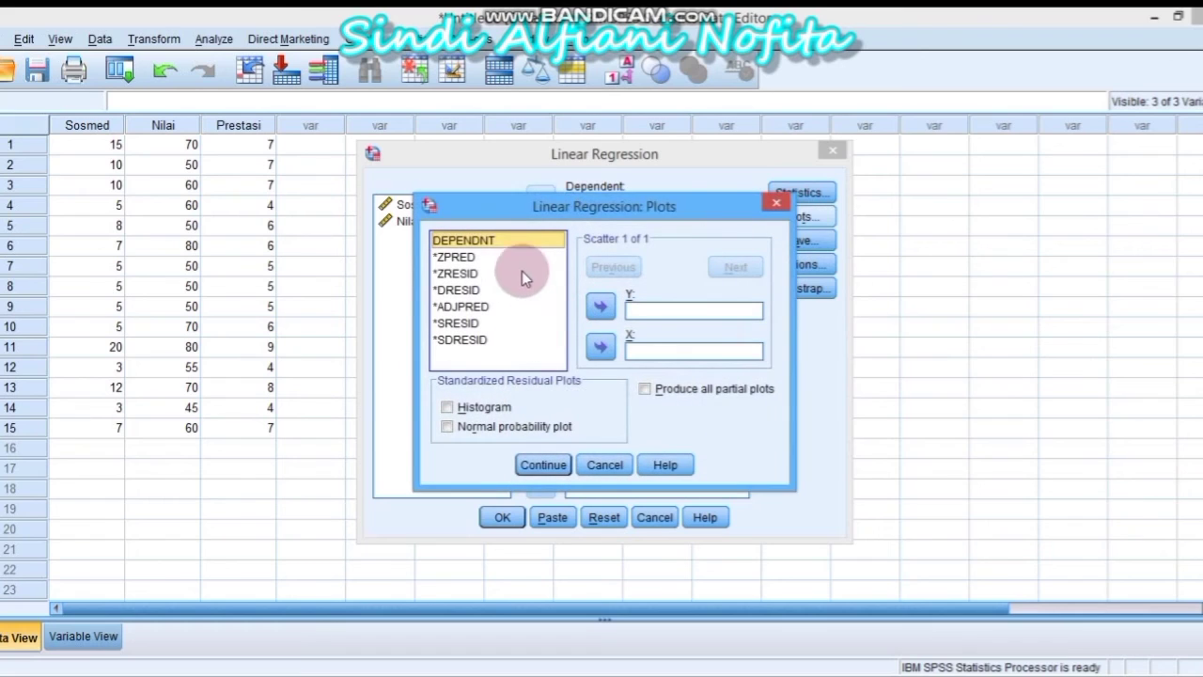
{"action": "left_click", "coordinate": [603, 308]}
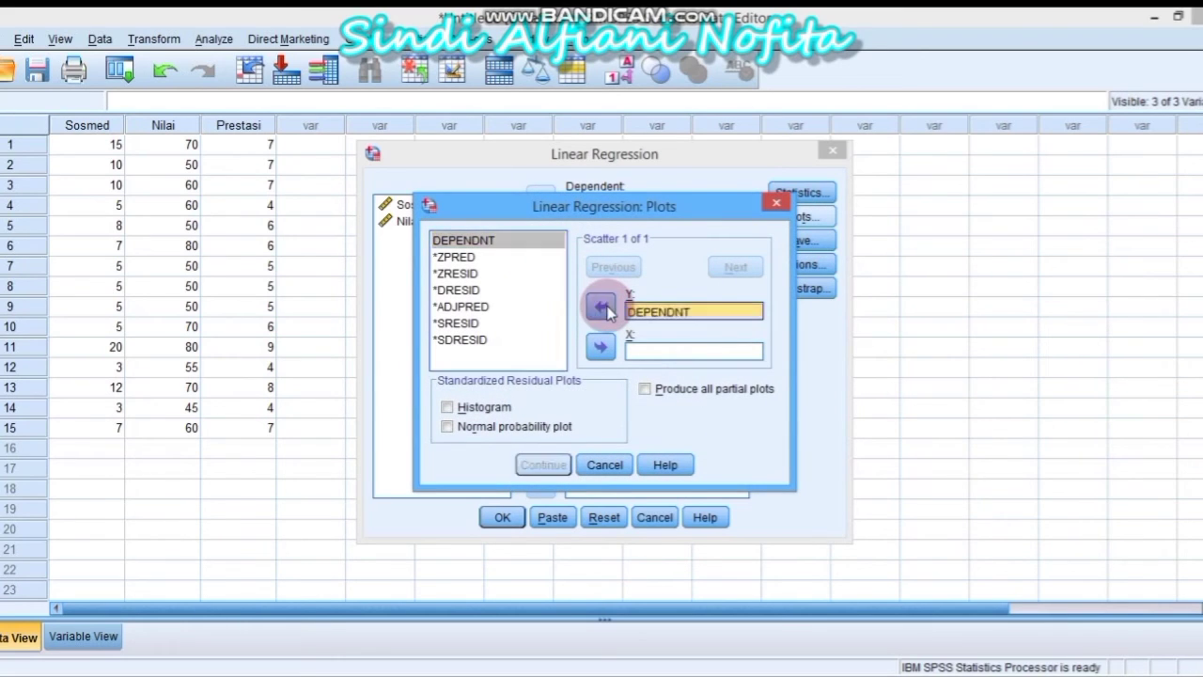
{"action": "left_click", "coordinate": [470, 275]}
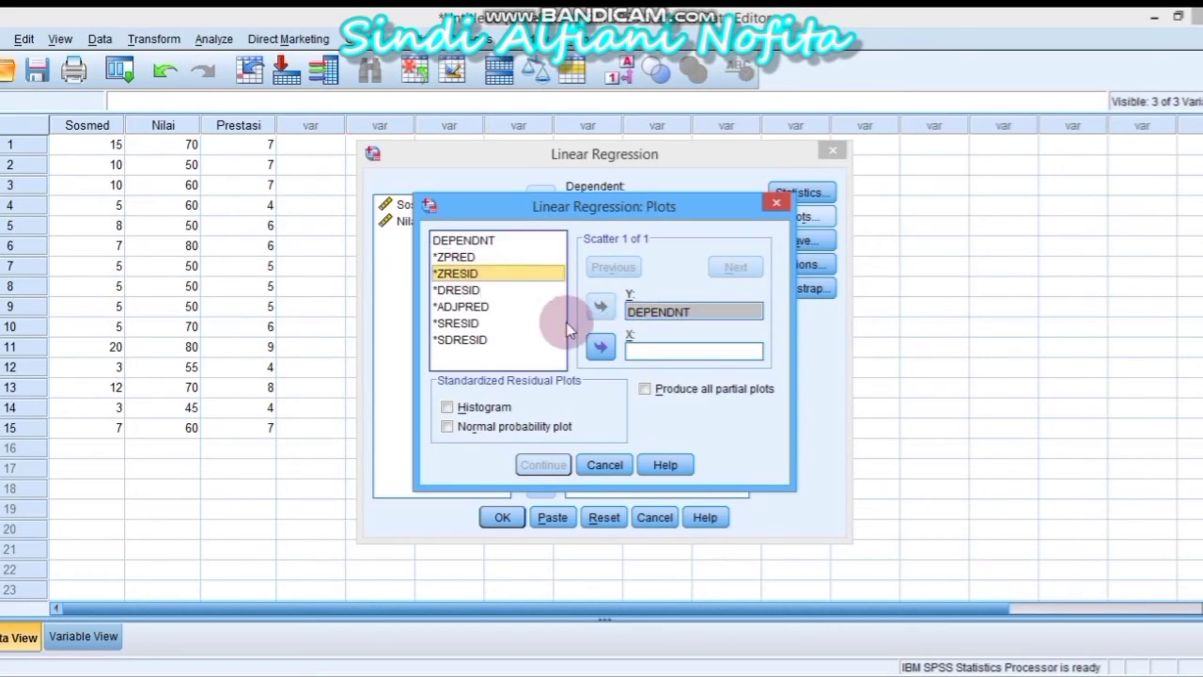
{"action": "left_click", "coordinate": [602, 348]}
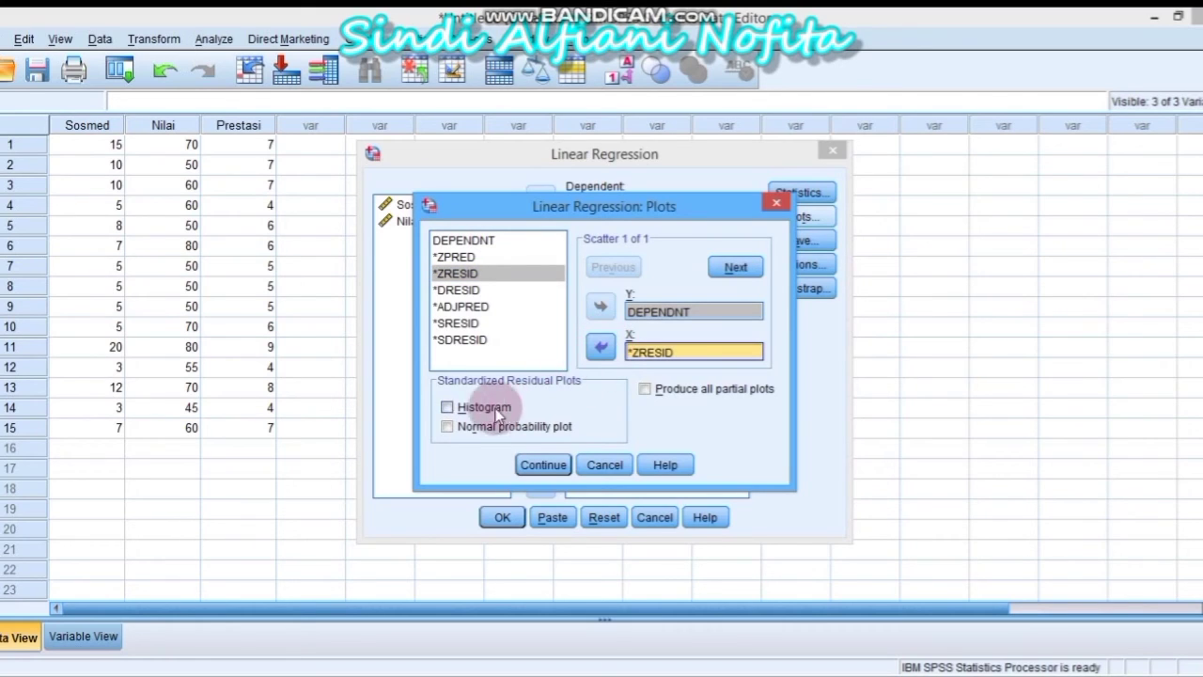
{"action": "left_click", "coordinate": [448, 407]}
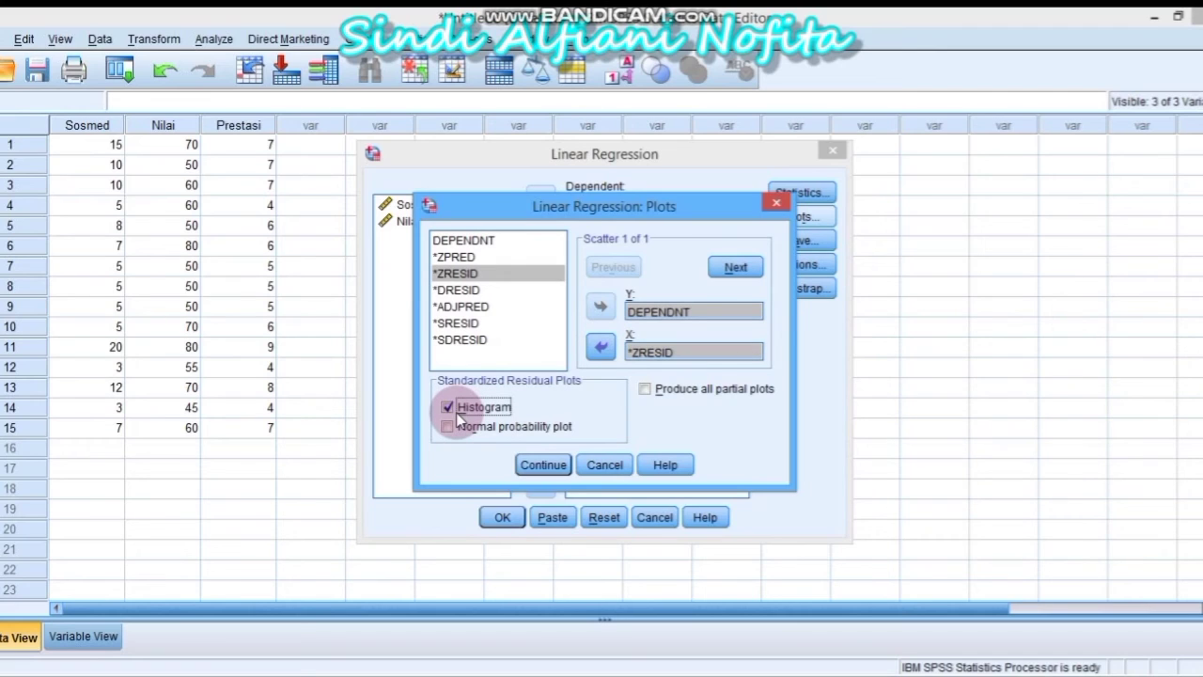
{"action": "left_click", "coordinate": [448, 427]}
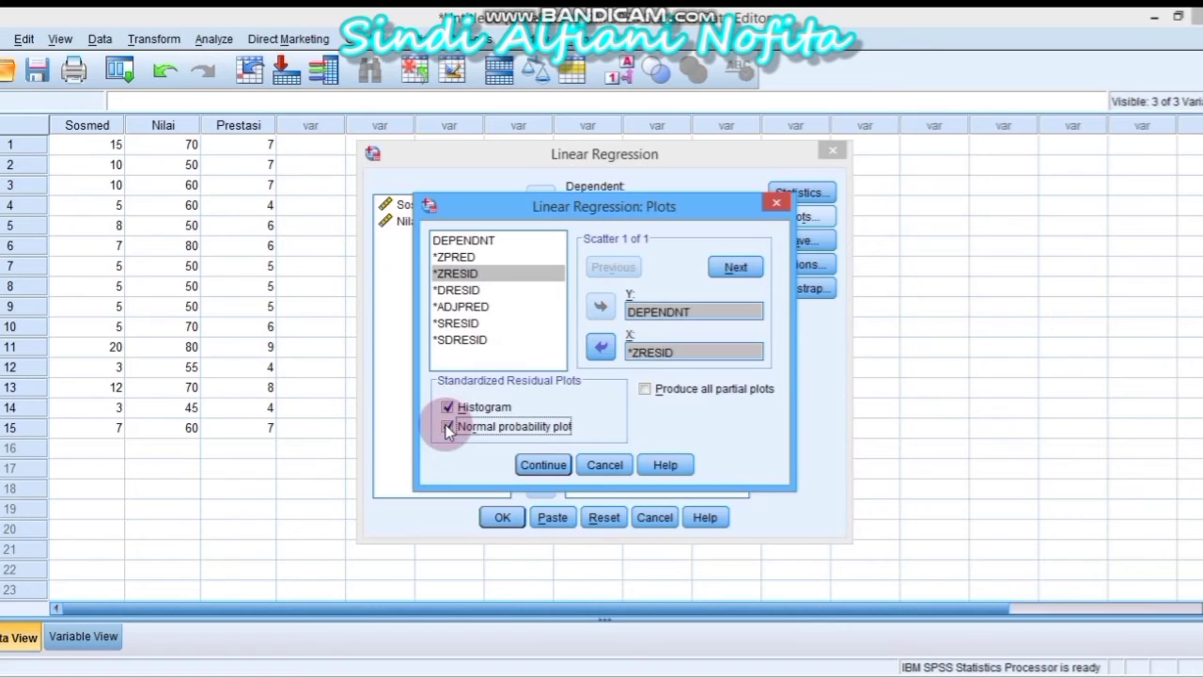
{"action": "left_click", "coordinate": [539, 467]}
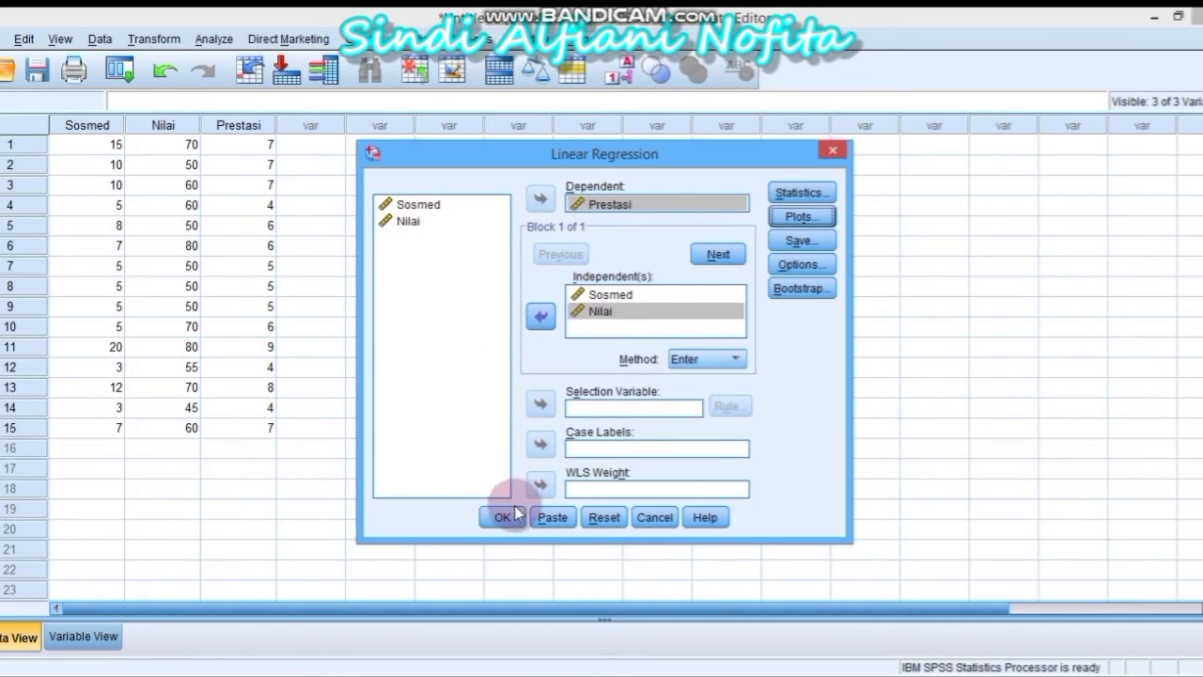
{"action": "left_click", "coordinate": [503, 518]}
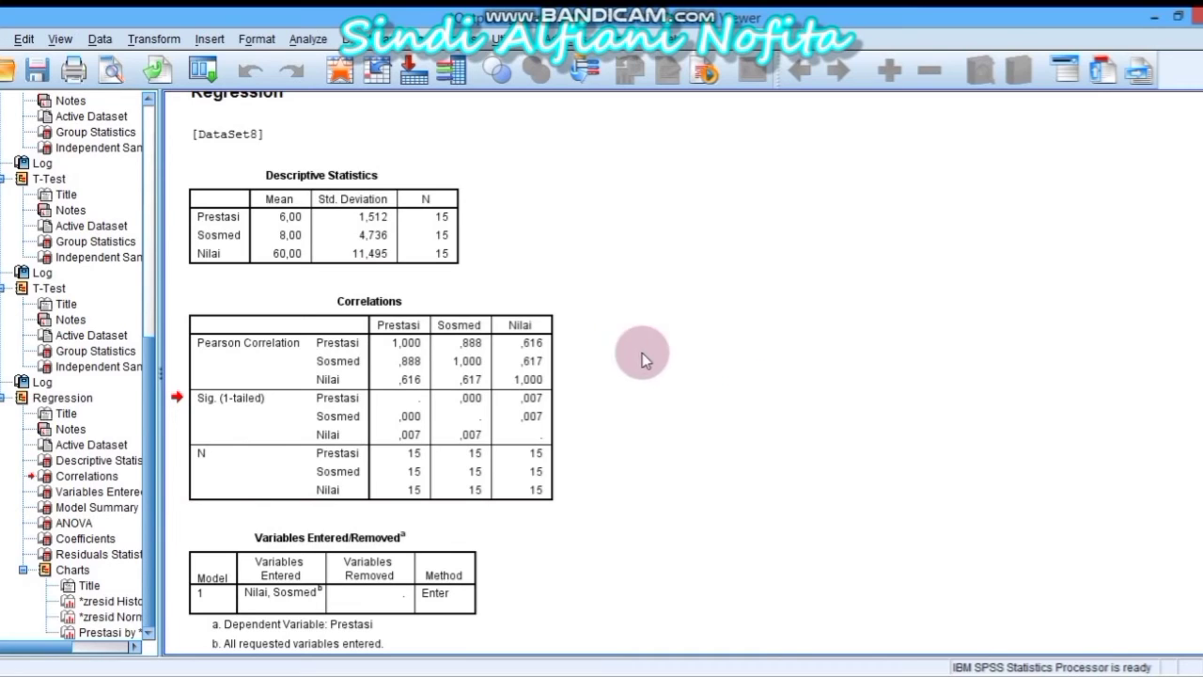
Scroll the regression output down to the Model Summary table and select it
{"action": "left_click", "coordinate": [556, 325]}
{"action": "left_click", "coordinate": [541, 314]}
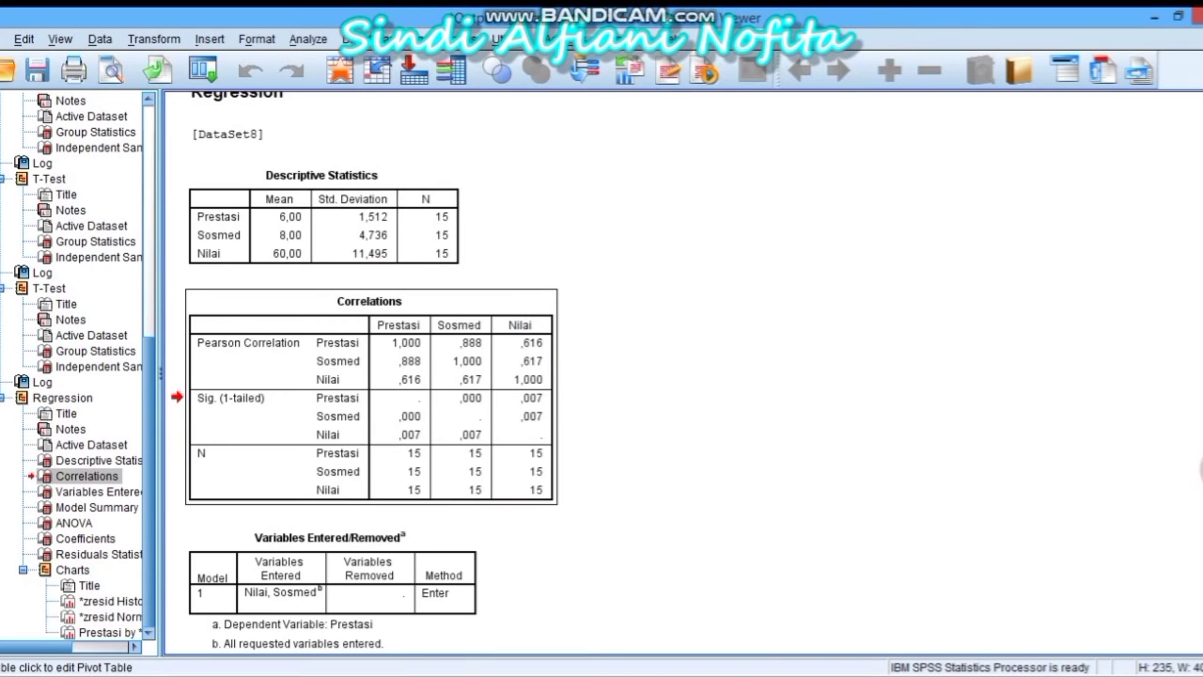
{"action": "scroll", "coordinate": [1194, 475], "scroll_direction": "down", "scroll_amount": 5}
{"action": "left_click", "coordinate": [870, 442]}
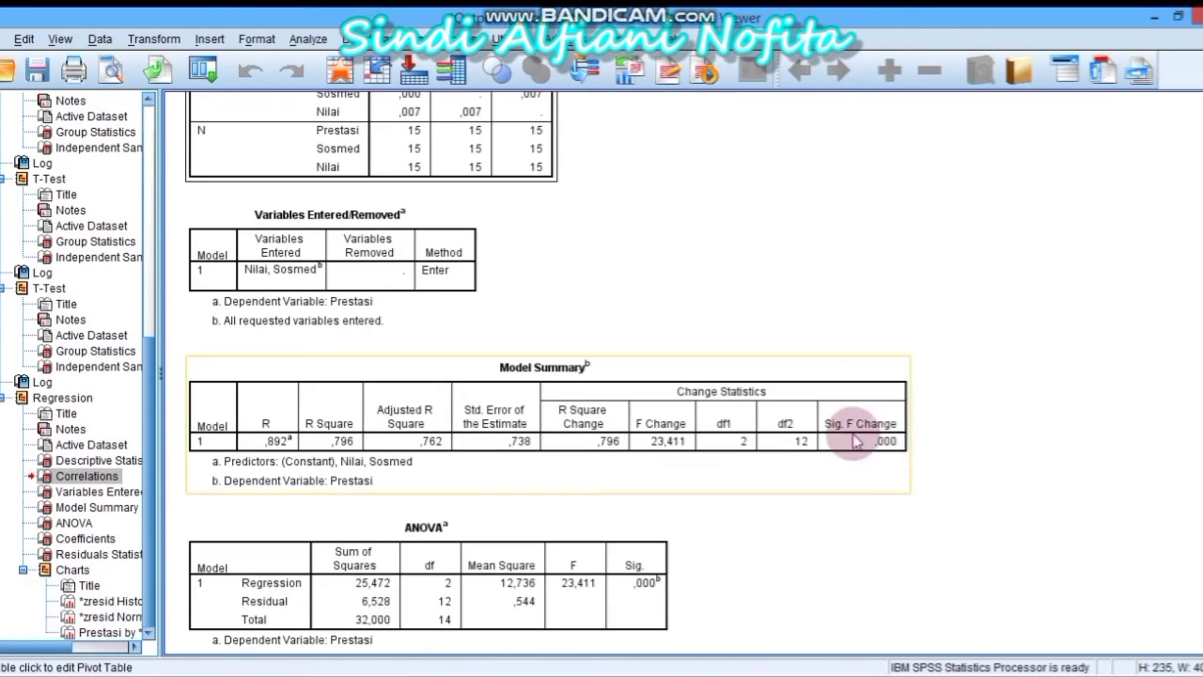
{"action": "left_click", "coordinate": [779, 369]}
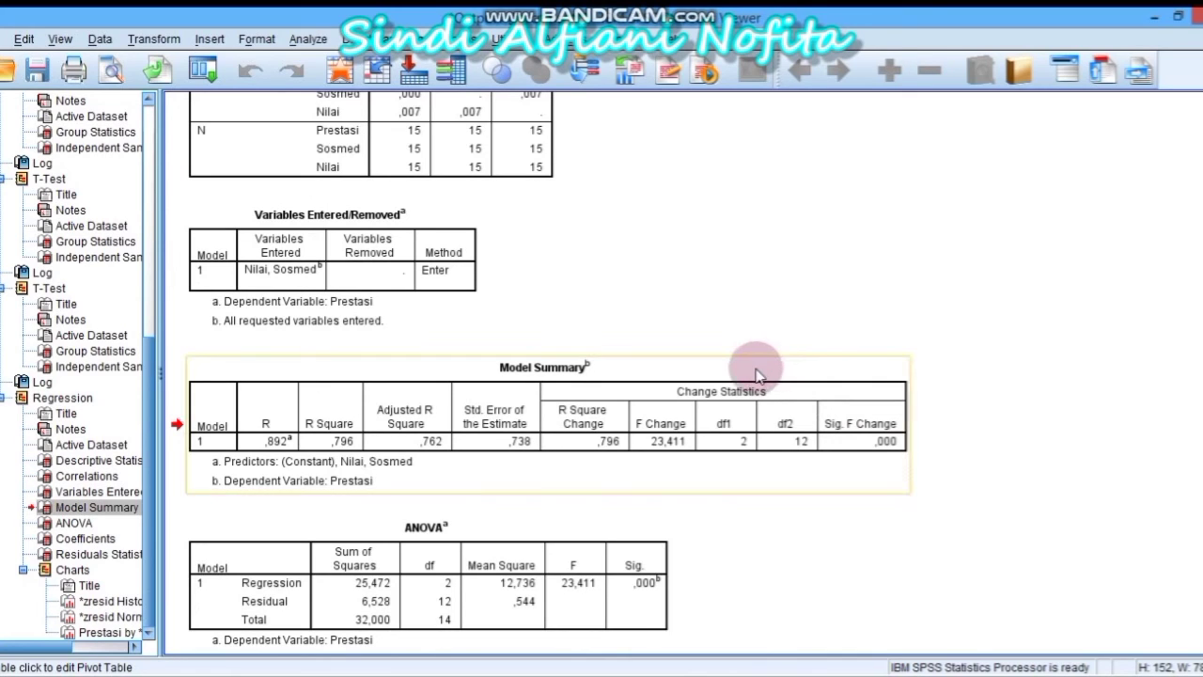
Copy the Model Summary table as an image only with Copy Special
{"action": "right_click", "coordinate": [757, 369]}
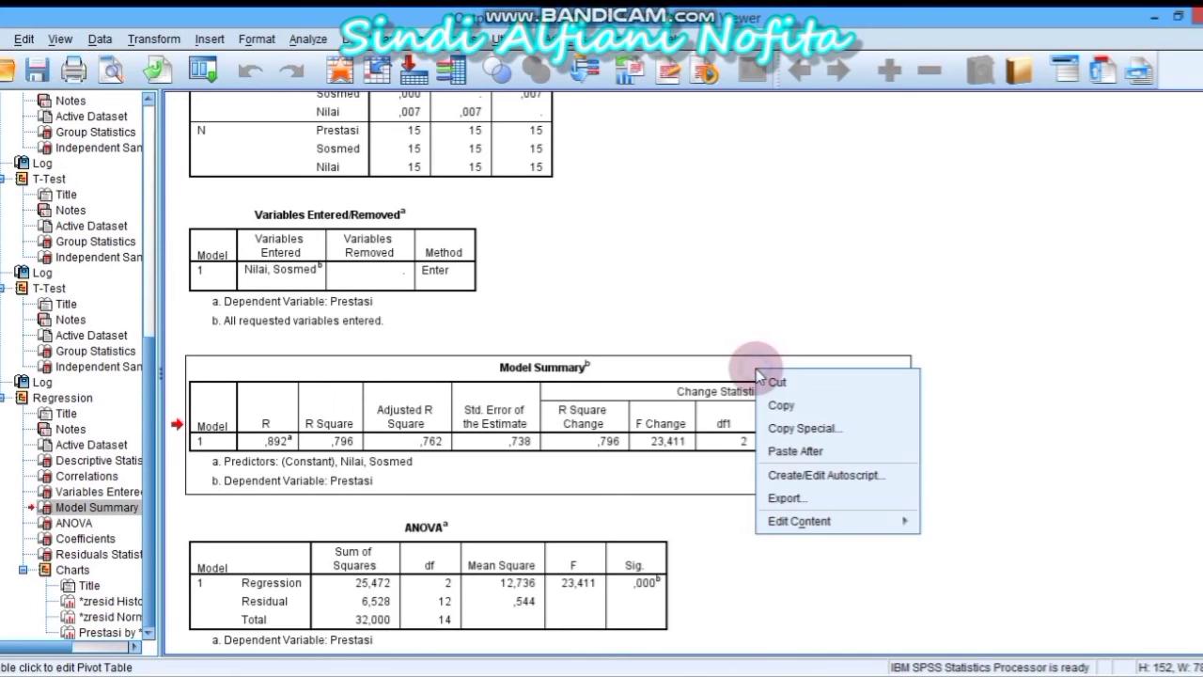
{"action": "left_click", "coordinate": [794, 428]}
{"action": "left_click", "coordinate": [507, 306]}
{"action": "left_click", "coordinate": [505, 288]}
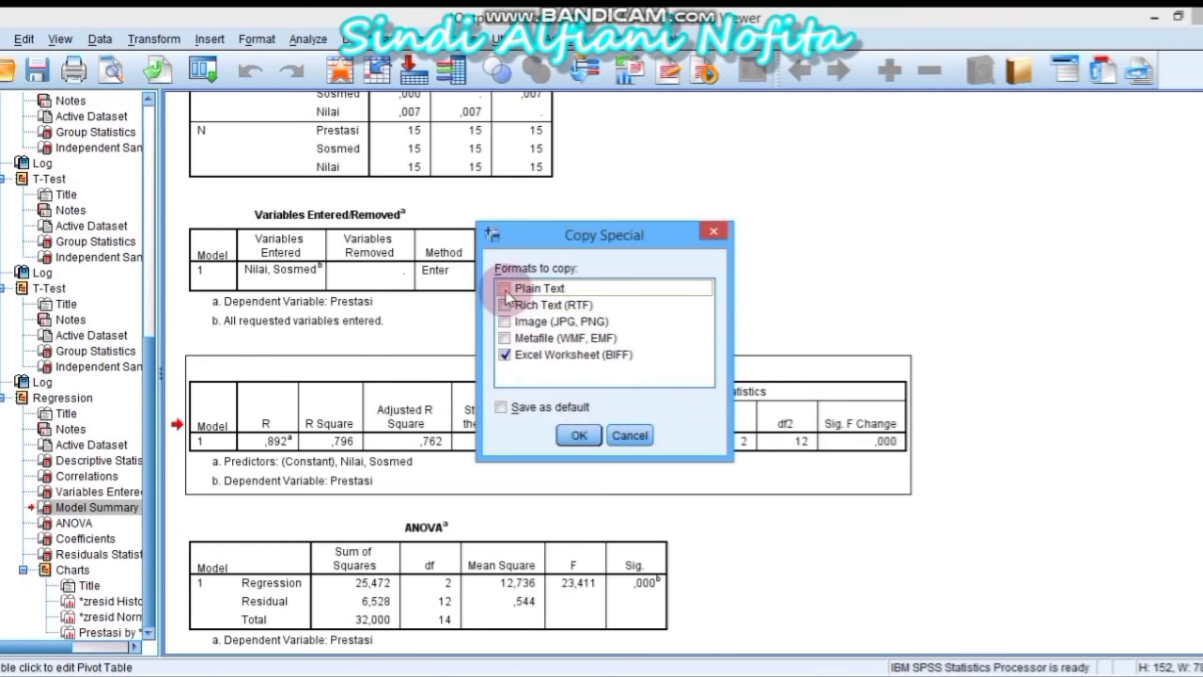
{"action": "left_click", "coordinate": [505, 354]}
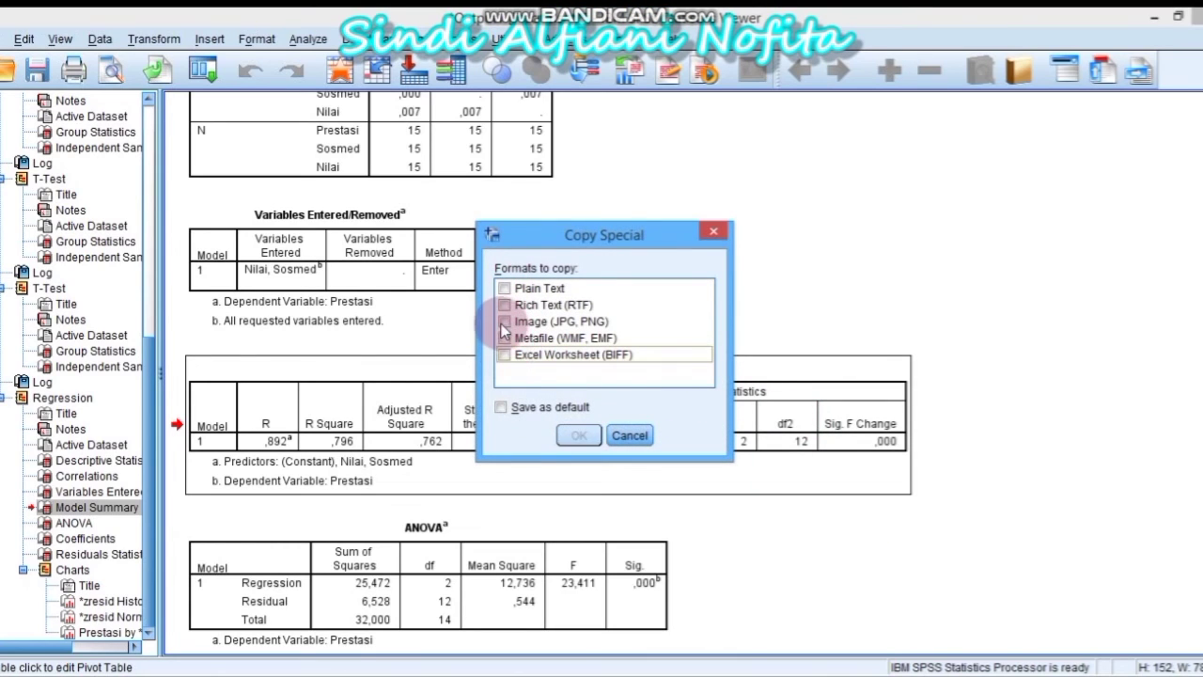
{"action": "left_click", "coordinate": [504, 322]}
{"action": "left_click", "coordinate": [579, 435]}
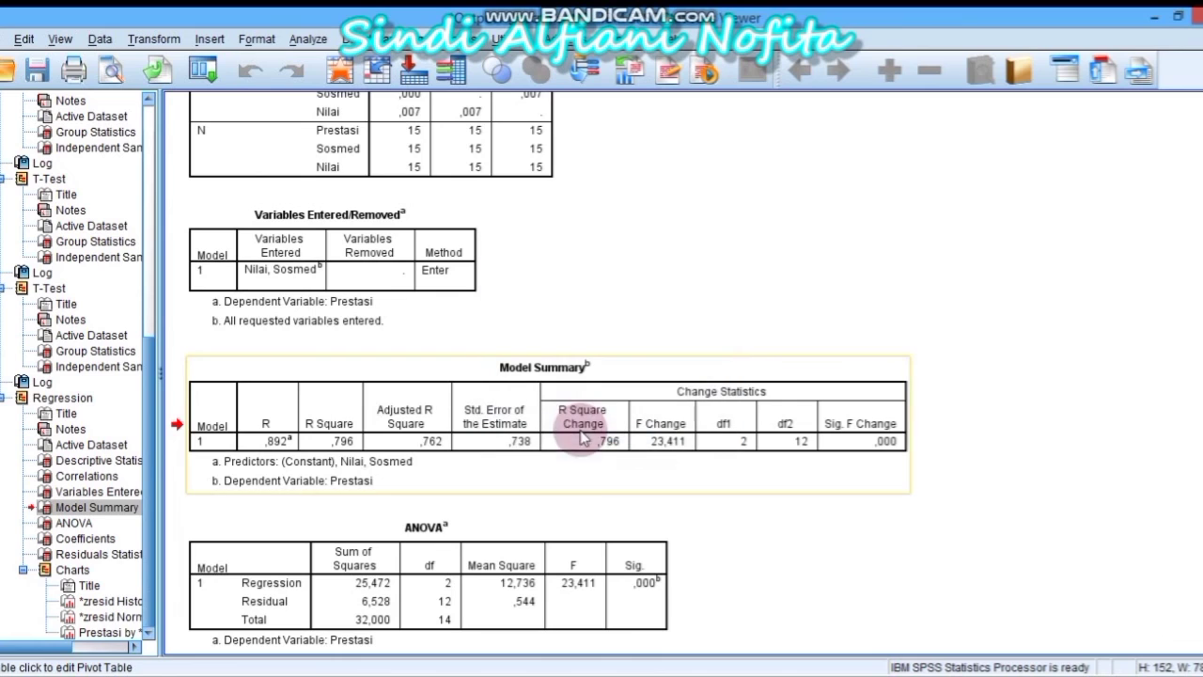
{"action": "mouse_move", "coordinate": [282, 674]}
{"action": "left_click", "coordinate": [194, 596]}
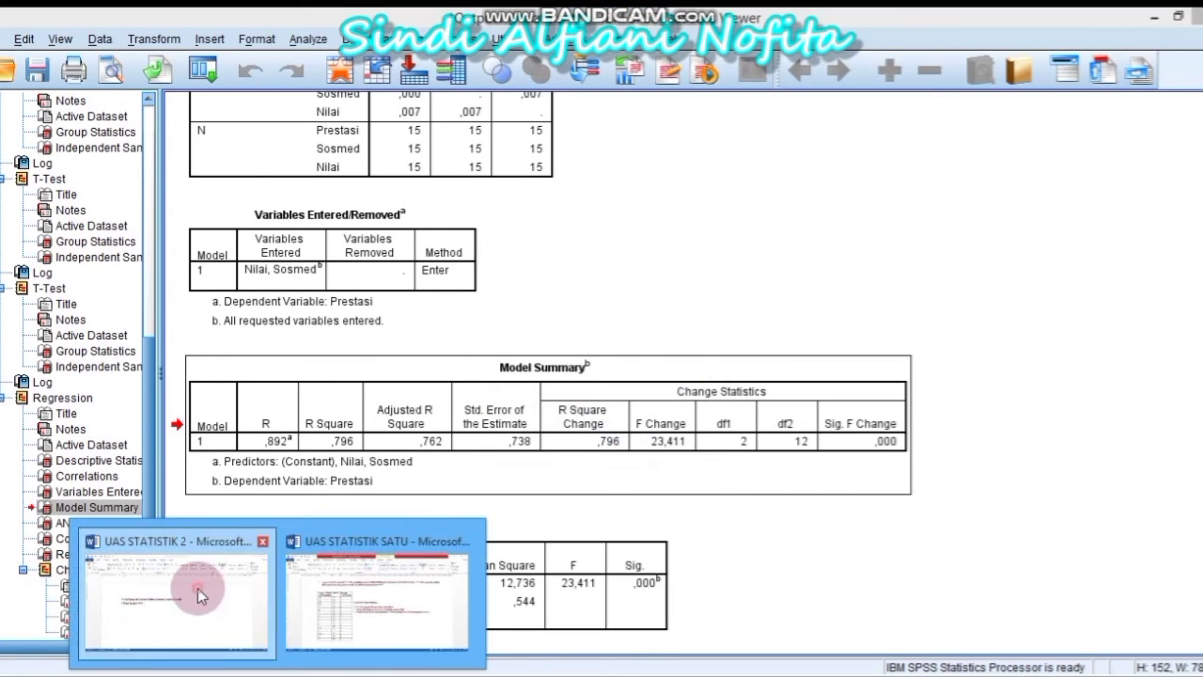
Paste the Model Summary image under '1) Hasil Analisis SPSS :' and position it beneath the heading
{"action": "left_click", "coordinate": [260, 393]}
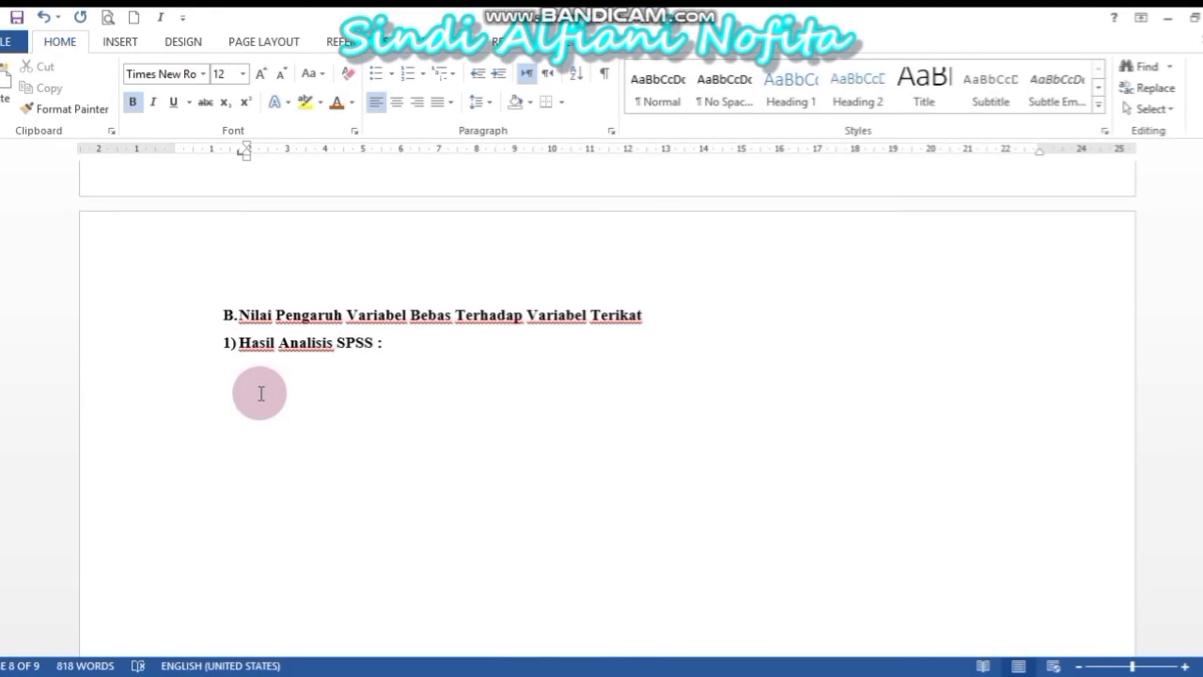
{"action": "key", "text": "ctrl+v"}
{"action": "left_click_drag", "start_coordinate": [302, 431], "coordinate": [380, 382]}
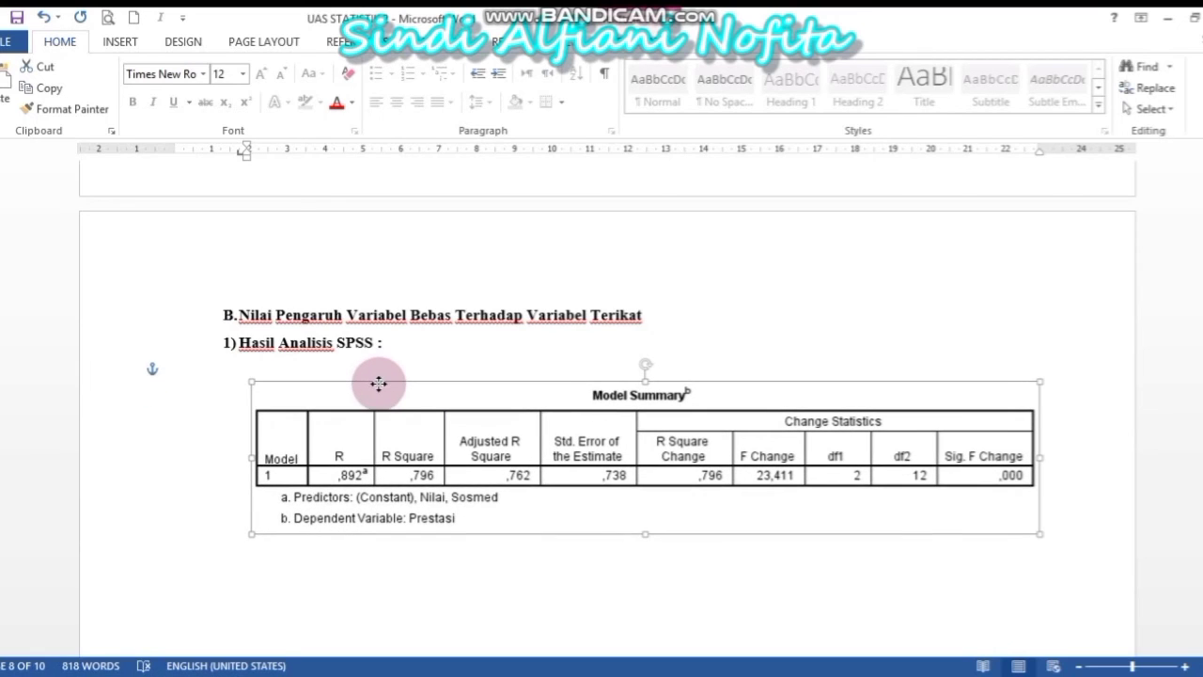
{"action": "left_click", "coordinate": [448, 564]}
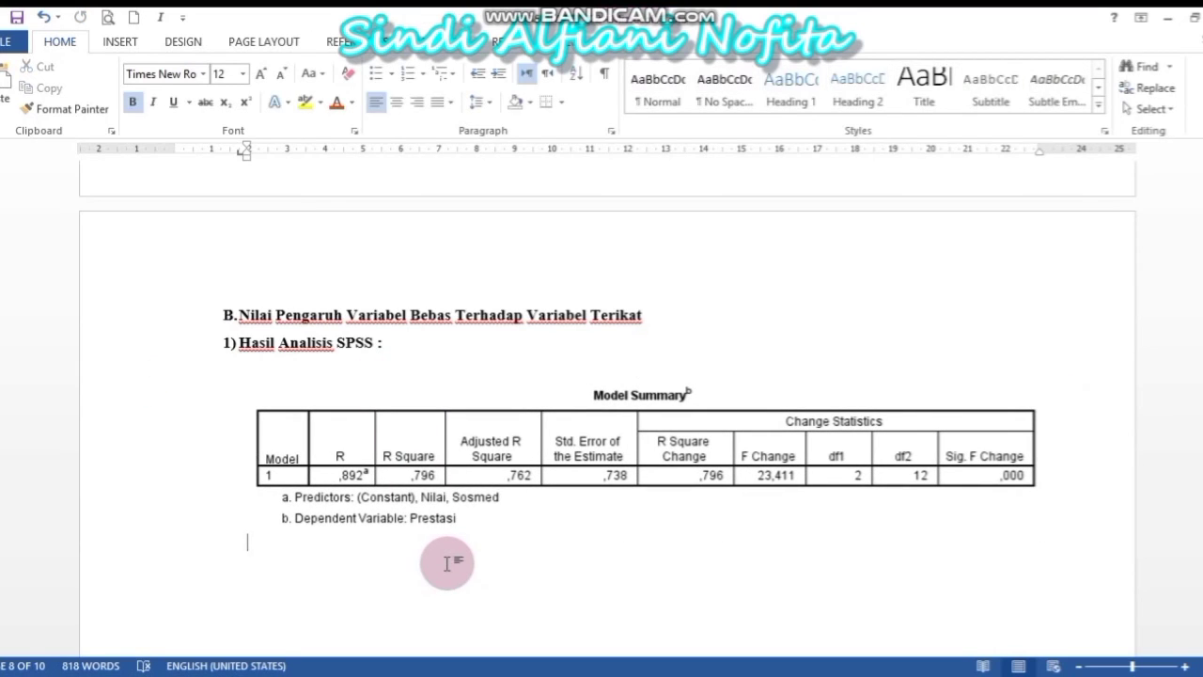